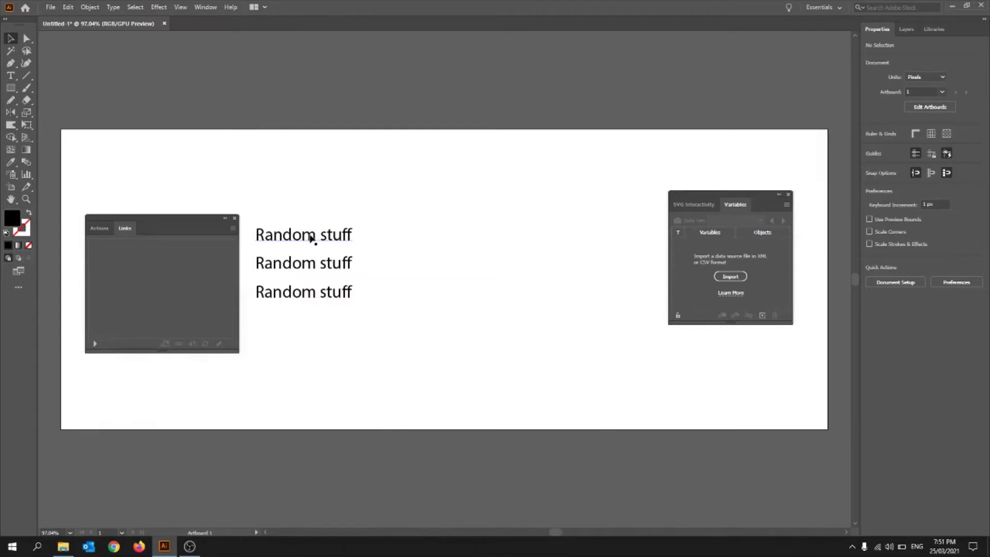
- Show the Photos folder of emoji PNGs (1.png, 2.png, 3.png, Nothing.png) beside the artboard
{"action": "left_click", "coordinate": [270, 237]}
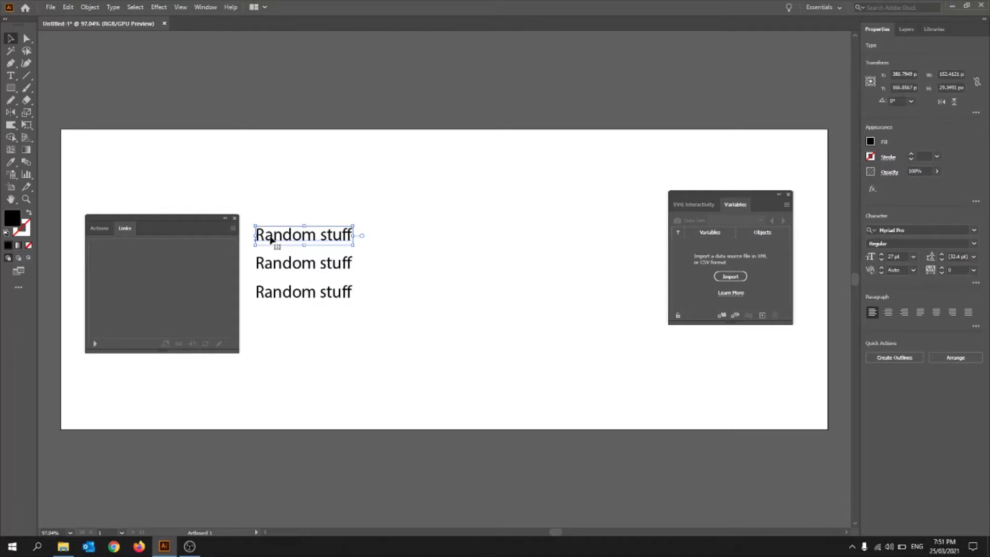
{"action": "left_click", "coordinate": [288, 207]}
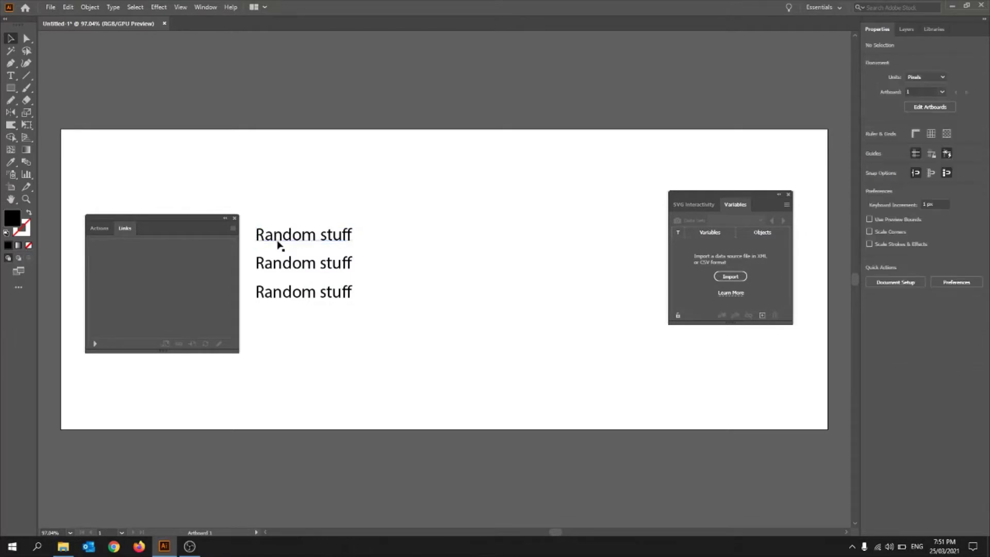
{"action": "left_click", "coordinate": [59, 551]}
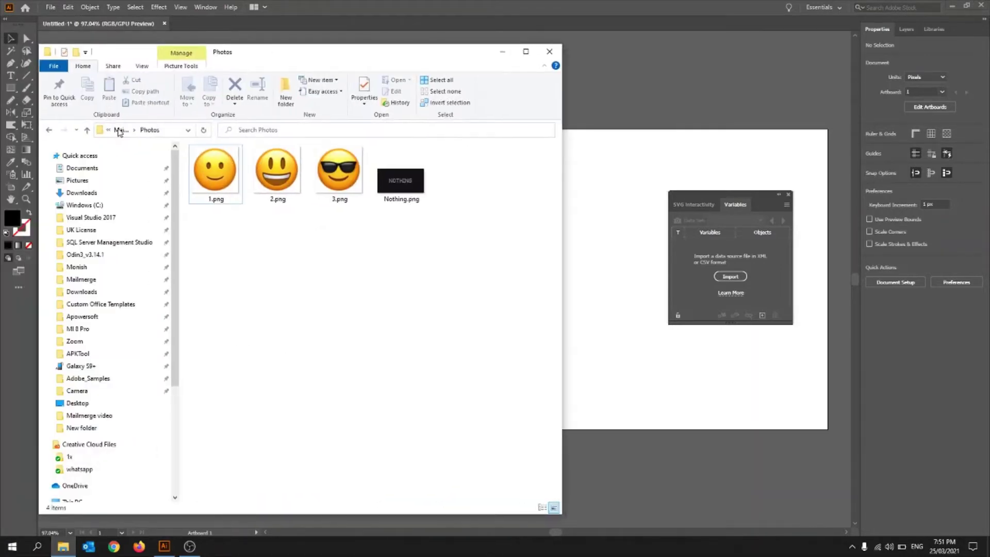
- Open Mailmerge Video.xlsx from the Mailmerge video folder, review its A1:D5 table, and save it
{"action": "left_click", "coordinate": [126, 132]}
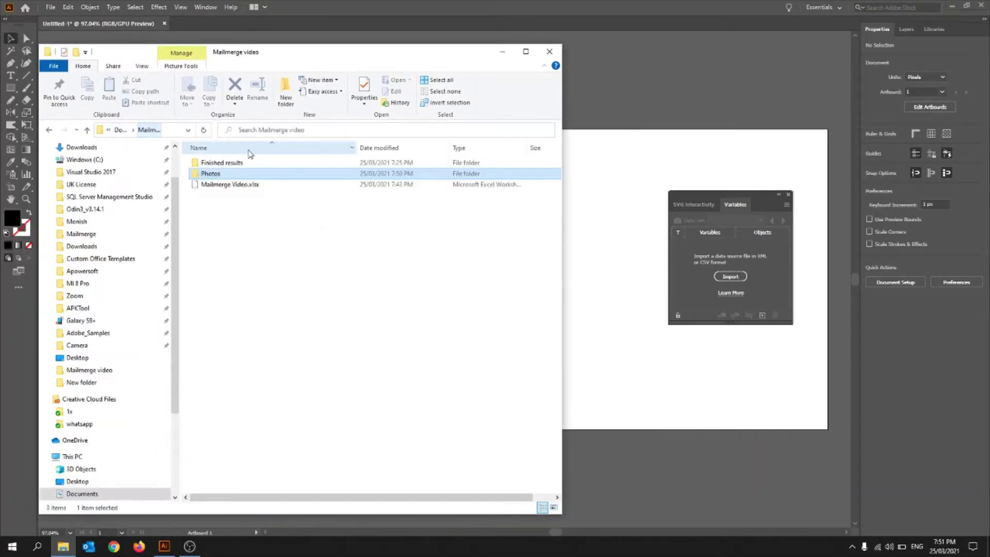
{"action": "left_click", "coordinate": [234, 186]}
{"action": "double_click", "coordinate": [232, 185]}
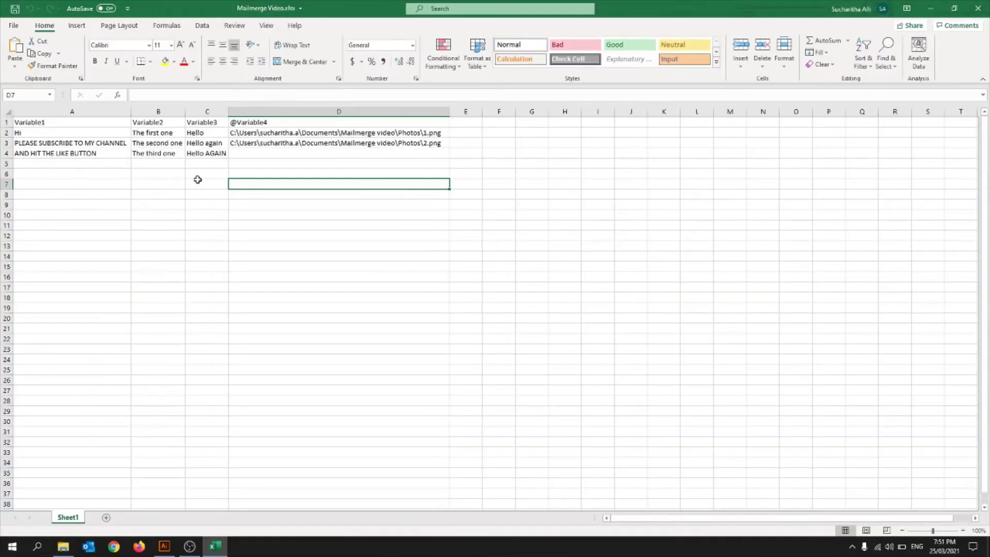
{"action": "mouse_move", "coordinate": [267, 163]}
{"action": "left_mouse_down"}
{"action": "mouse_move", "coordinate": [135, 133]}
{"action": "mouse_move", "coordinate": [48, 133]}
{"action": "mouse_move", "coordinate": [255, 170]}
{"action": "left_mouse_up"}
{"action": "left_click", "coordinate": [172, 238]}
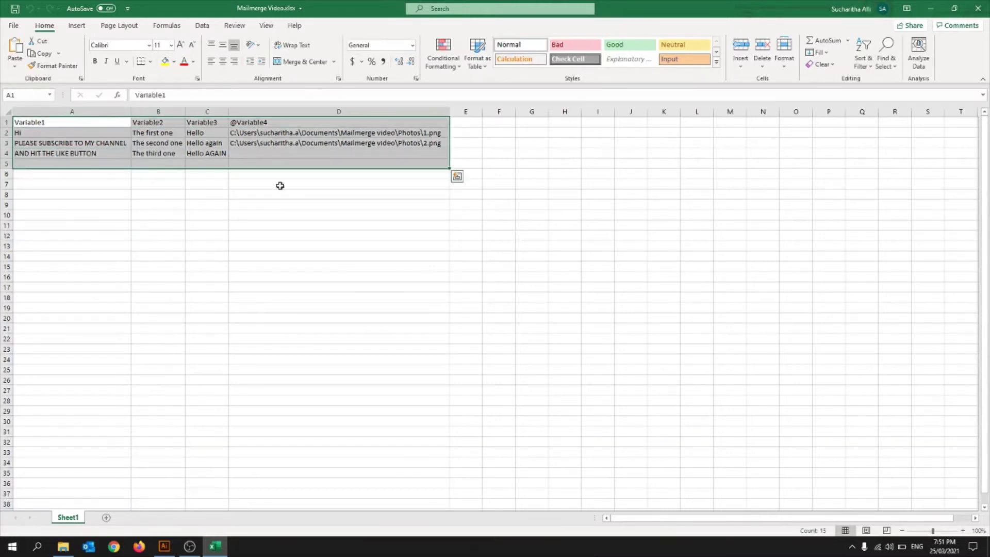
{"action": "left_click", "coordinate": [300, 207]}
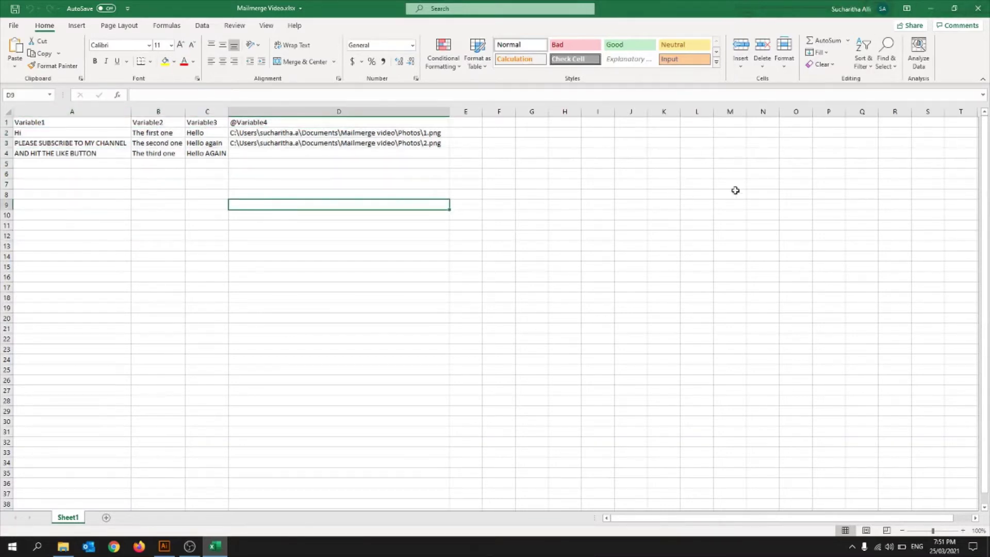
{"action": "key", "text": "ctrl+s"}
- Minimize Excel and bring Illustrator back to the front
{"action": "left_click", "coordinate": [928, 7]}
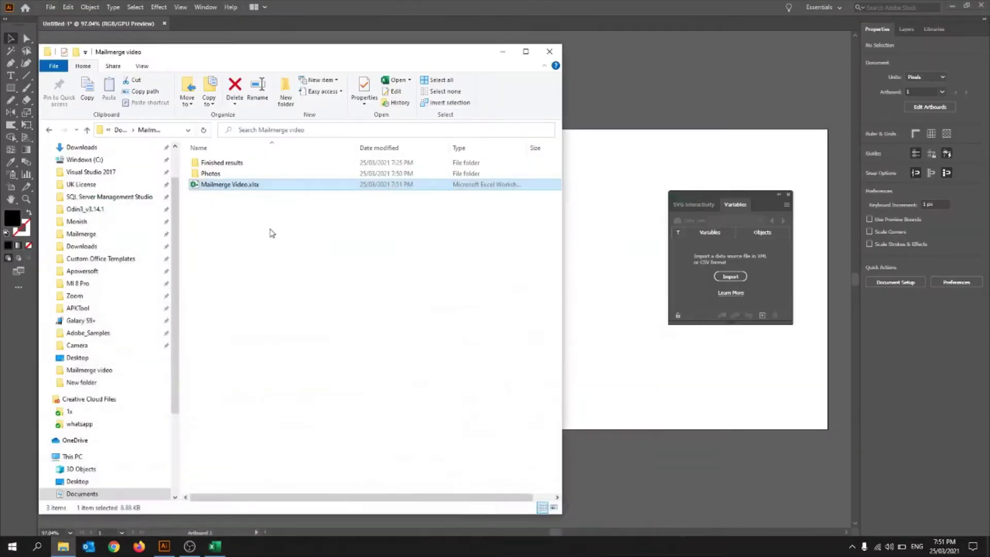
{"action": "left_click", "coordinate": [614, 120]}
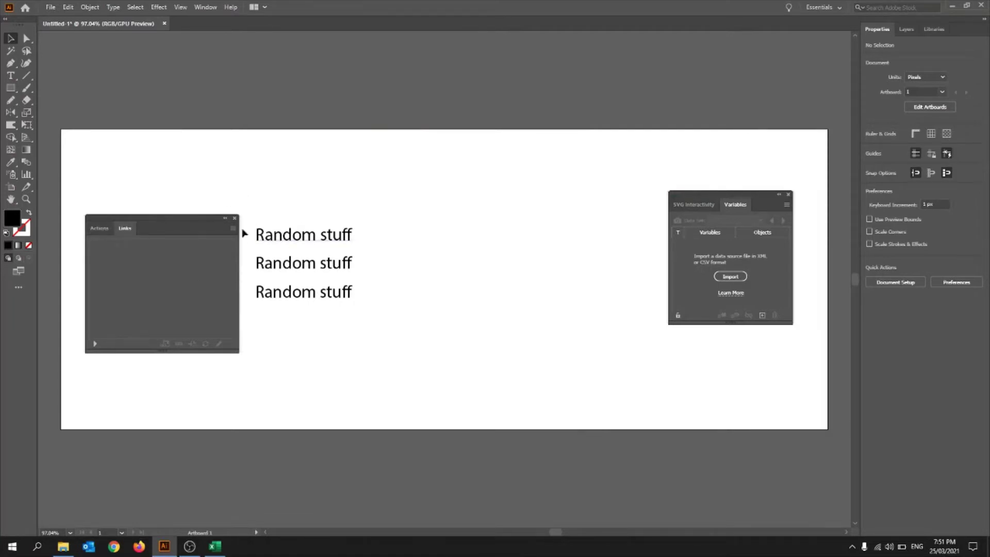
{"action": "left_click", "coordinate": [205, 7]}
{"action": "left_click", "coordinate": [126, 70]}
- Toggle the Links panel off and on and open the Actions panel, ending on the Links tab
{"action": "left_click", "coordinate": [212, 7]}
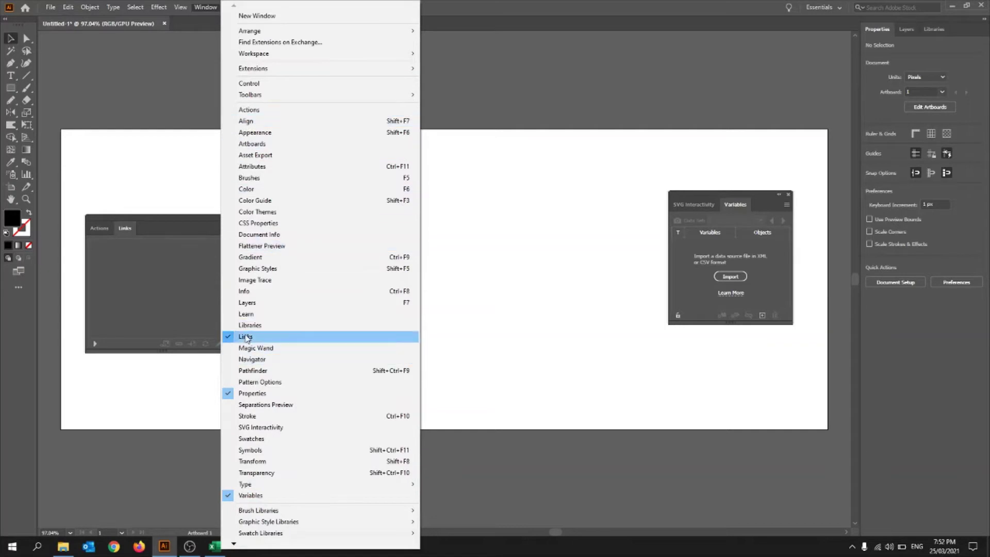
{"action": "left_click", "coordinate": [229, 339]}
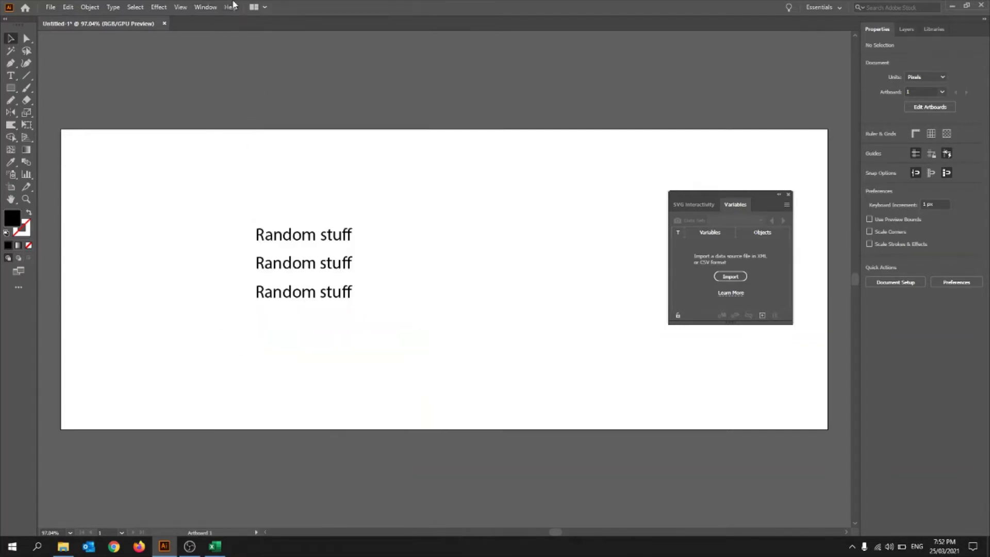
{"action": "left_click", "coordinate": [205, 7]}
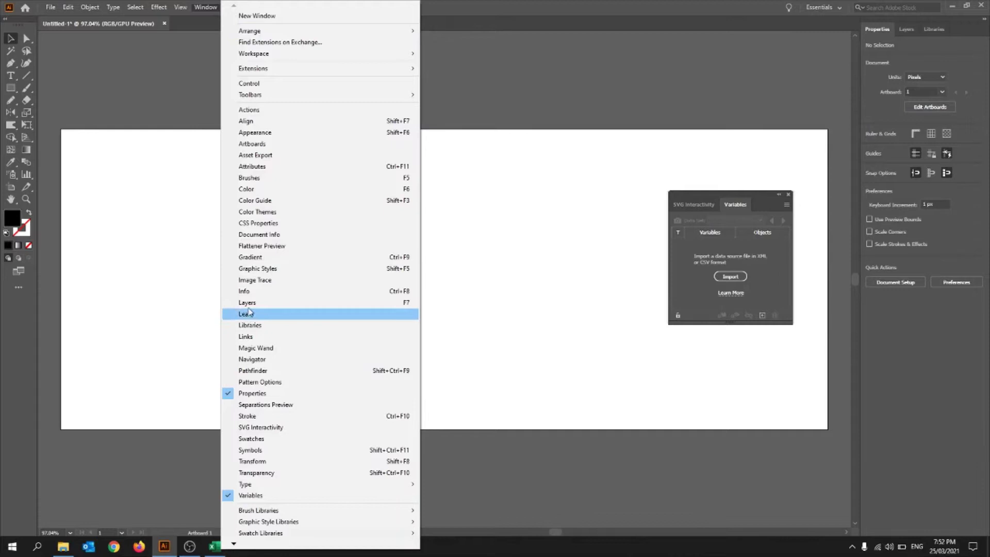
{"action": "left_click", "coordinate": [268, 336]}
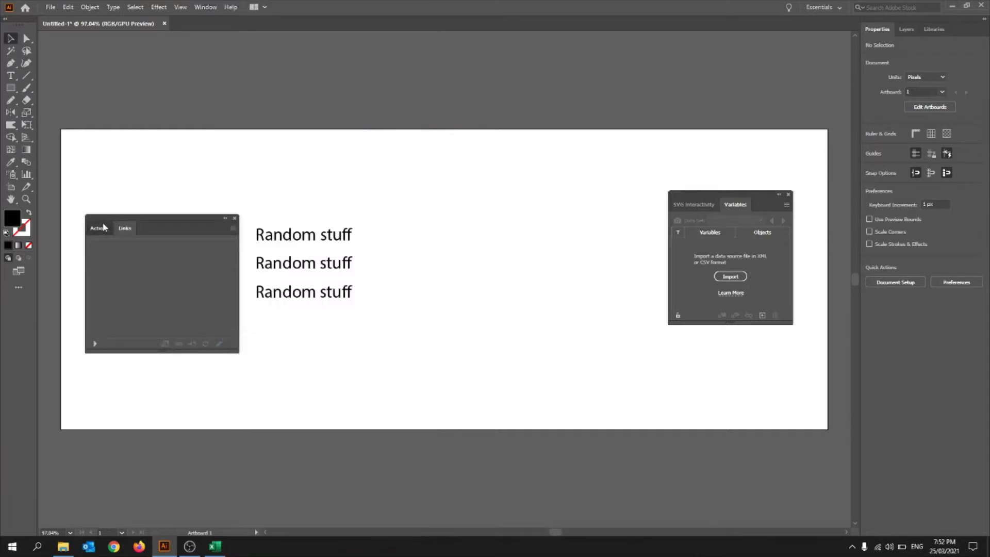
{"action": "left_click", "coordinate": [98, 228]}
{"action": "left_click", "coordinate": [124, 227]}
{"action": "left_click", "coordinate": [206, 7]}
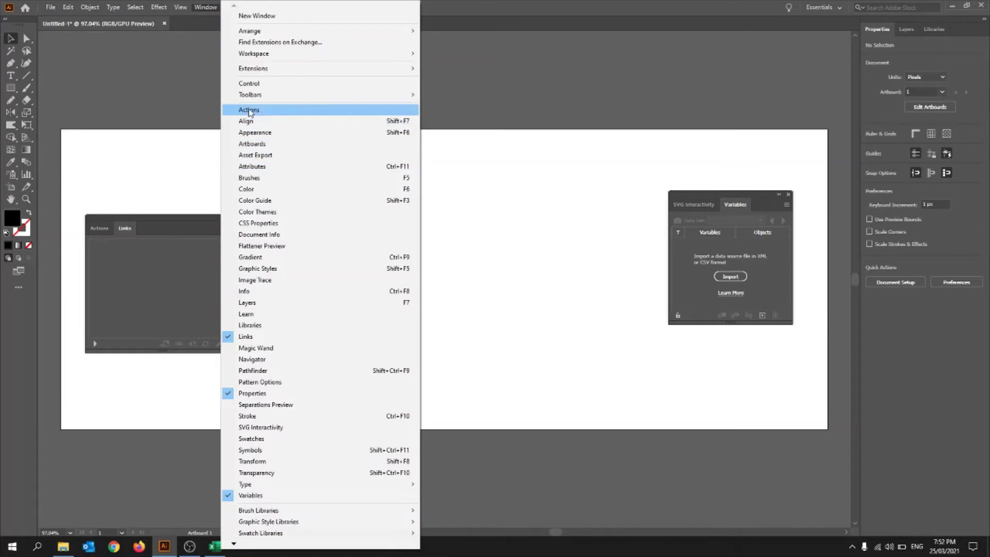
{"action": "left_click", "coordinate": [249, 110]}
{"action": "left_click", "coordinate": [124, 228]}
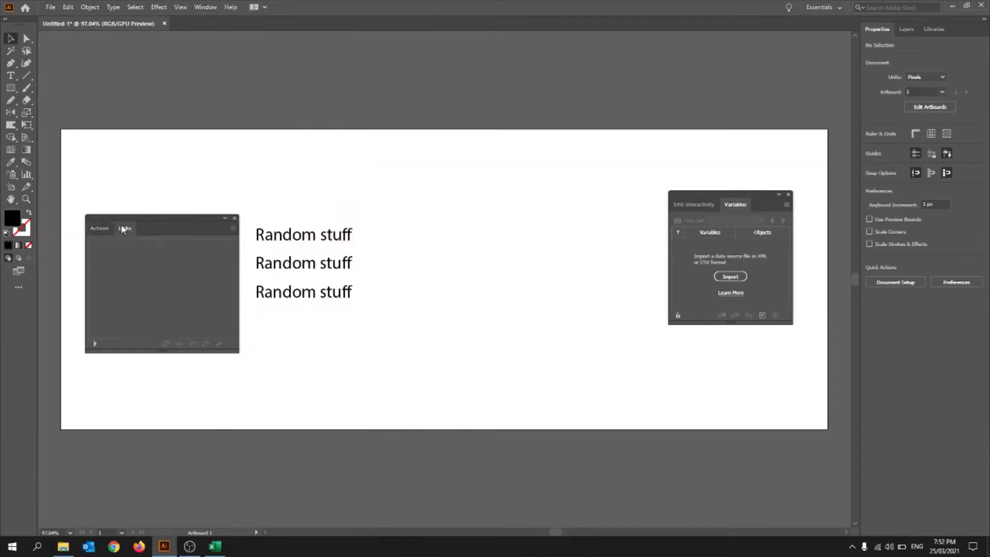
{"action": "left_click", "coordinate": [201, 7]}
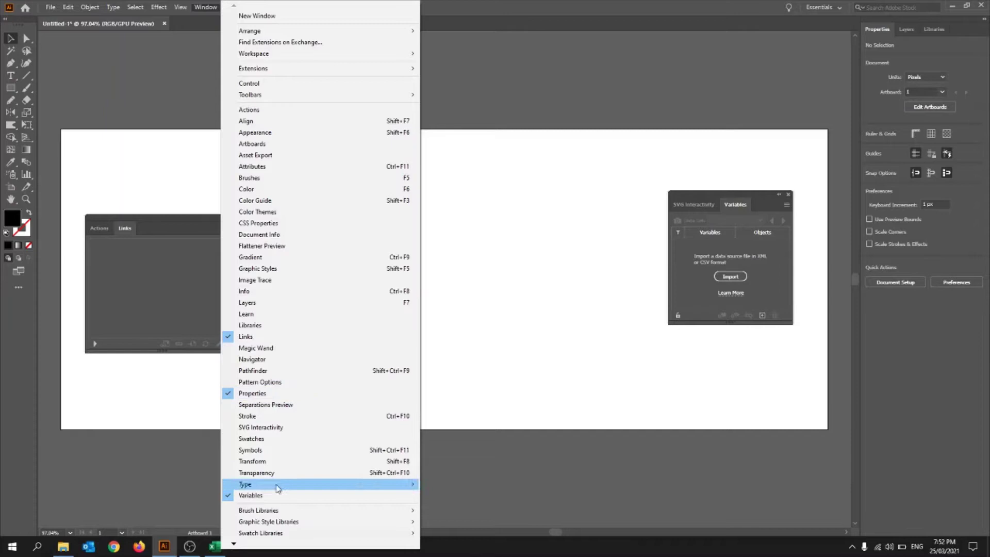
- Shift the SVG Interactivity/Variables panel slightly left and keep its Variables tab in front
{"action": "left_click", "coordinate": [479, 289]}
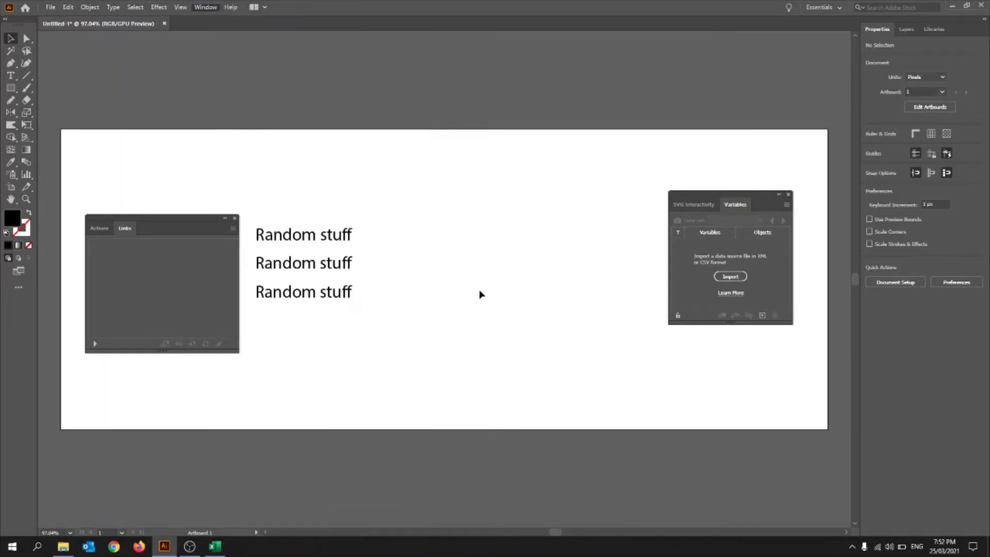
{"action": "left_click_drag", "start_coordinate": [716, 193], "coordinate": [691, 198]}
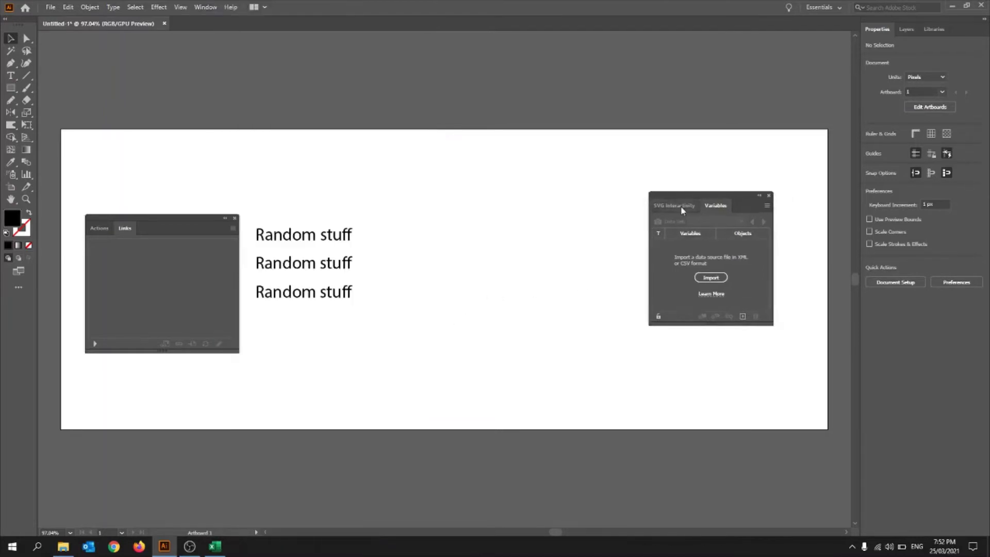
{"action": "left_click", "coordinate": [686, 209]}
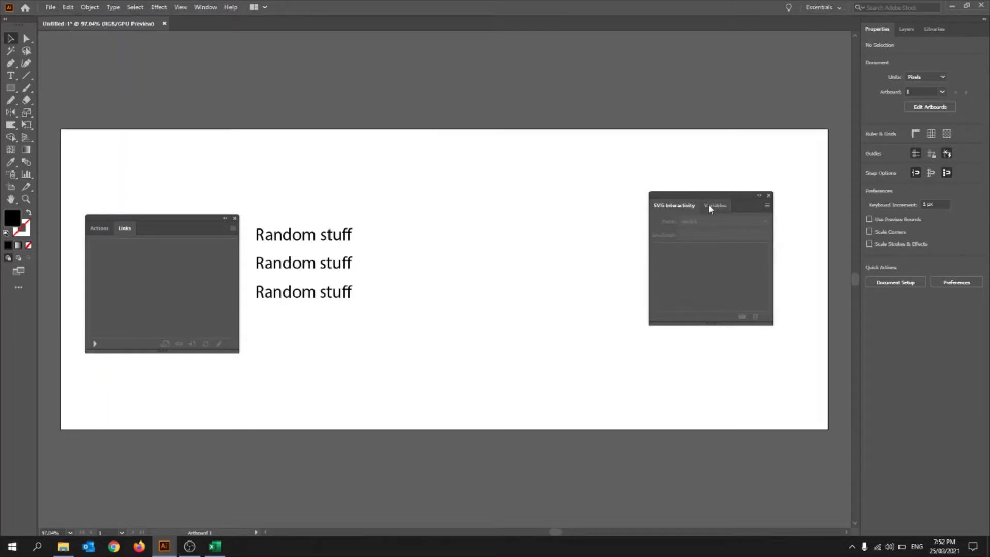
{"action": "left_click", "coordinate": [709, 206]}
{"action": "left_click", "coordinate": [683, 207]}
{"action": "left_click", "coordinate": [715, 207]}
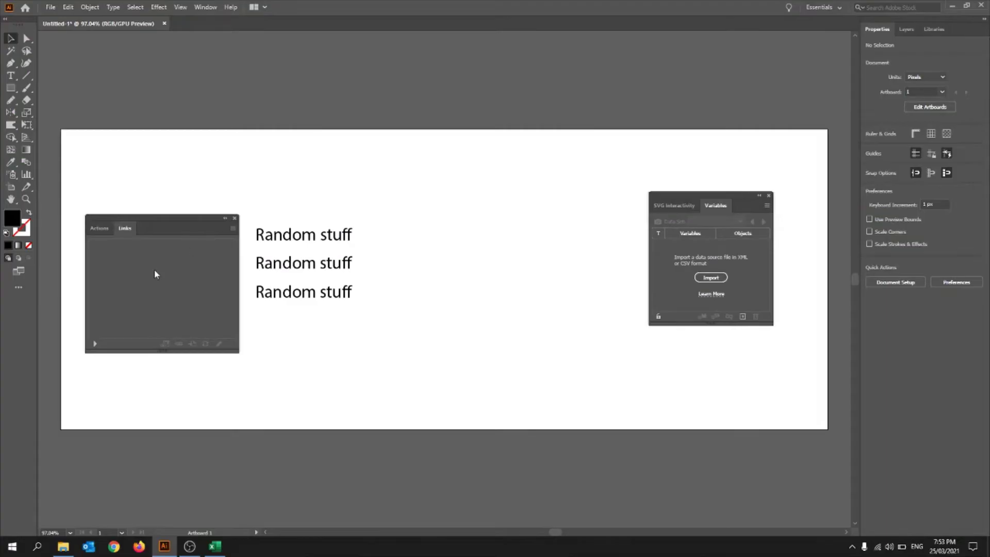
- Open the Photos folder in File Explorer and snap the window to the left half
{"action": "left_click", "coordinate": [63, 546]}
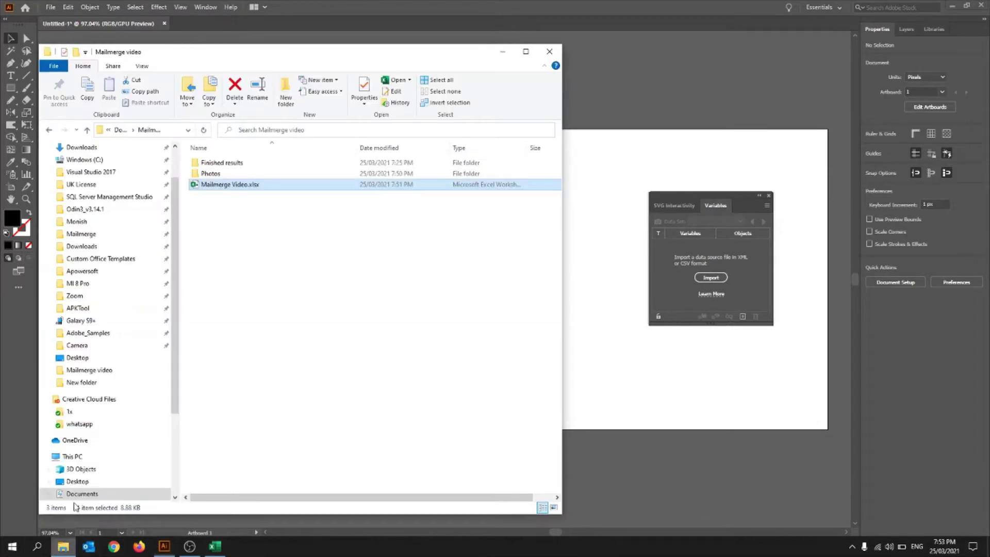
{"action": "double_click", "coordinate": [233, 174]}
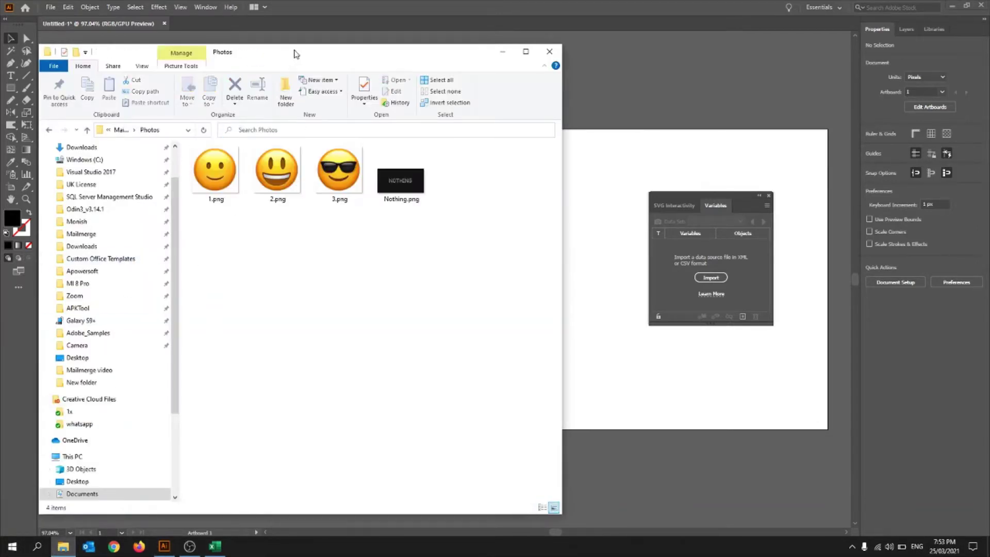
{"action": "left_click_drag", "start_coordinate": [335, 51], "coordinate": [1, 20]}
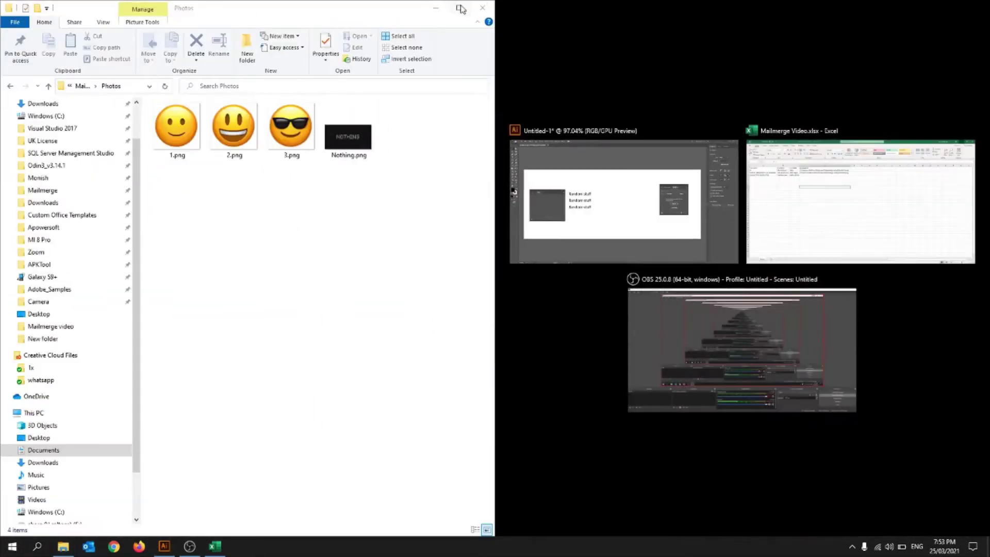
{"action": "left_click", "coordinate": [436, 7]}
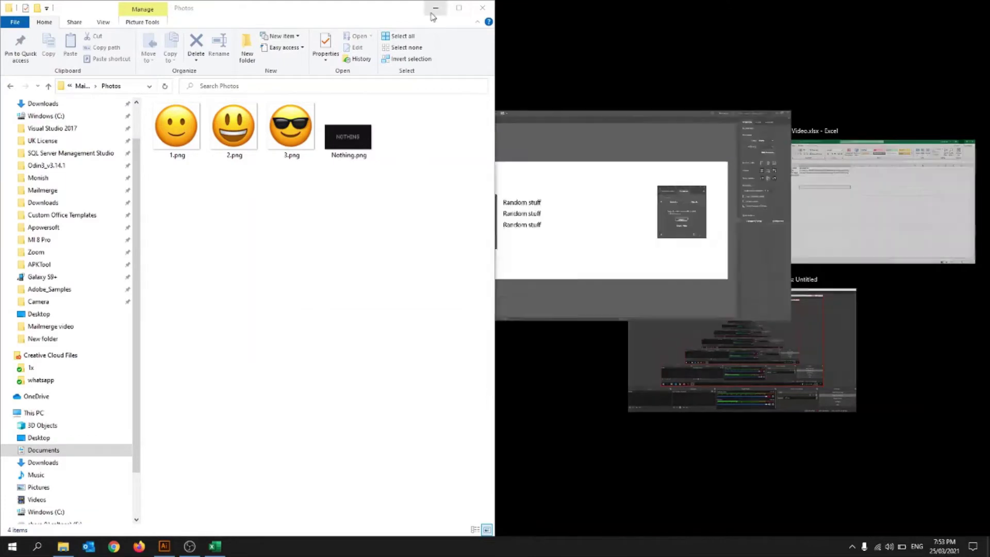
- Shrink File Explorer and drag Nothing.png onto the artboard as a linked image
{"action": "left_click", "coordinate": [63, 547]}
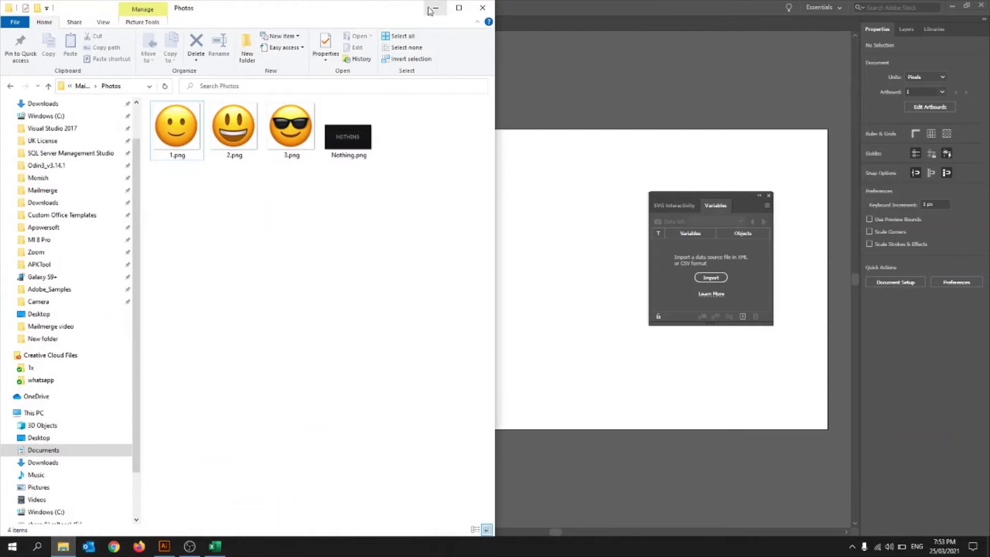
{"action": "left_click_drag", "start_coordinate": [477, 12], "coordinate": [219, 96]}
{"action": "left_click_drag", "start_coordinate": [176, 402], "coordinate": [317, 382]}
{"action": "left_click", "coordinate": [176, 92]}
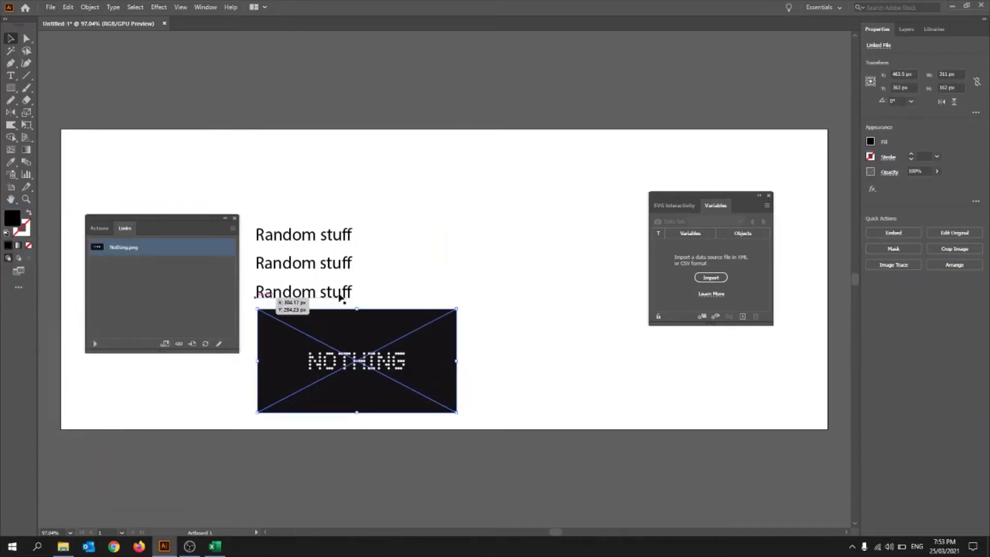
- Check the Nothing.png link entry and reselect the NOTHING image under the three text lines
{"action": "left_click", "coordinate": [388, 283]}
{"action": "left_click", "coordinate": [150, 246]}
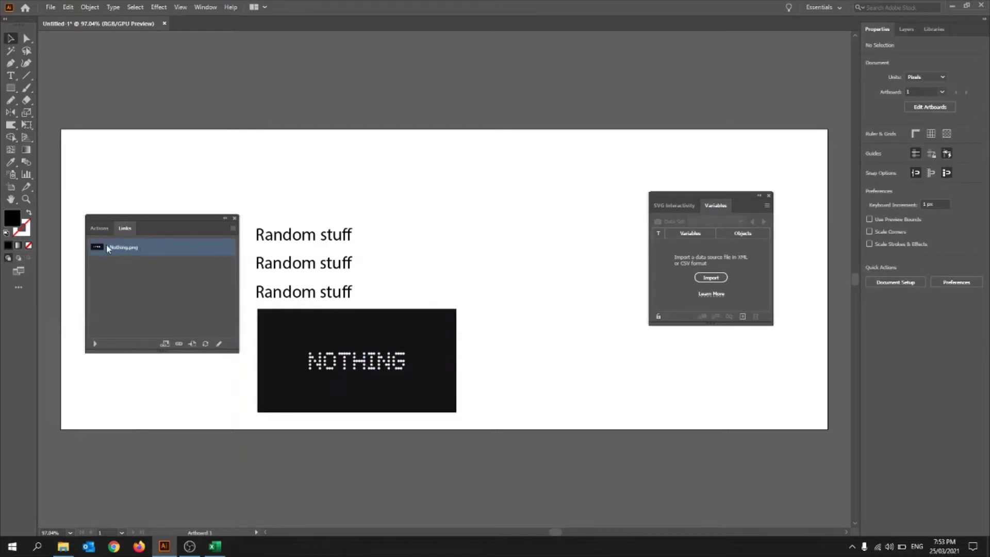
{"action": "left_click", "coordinate": [63, 545]}
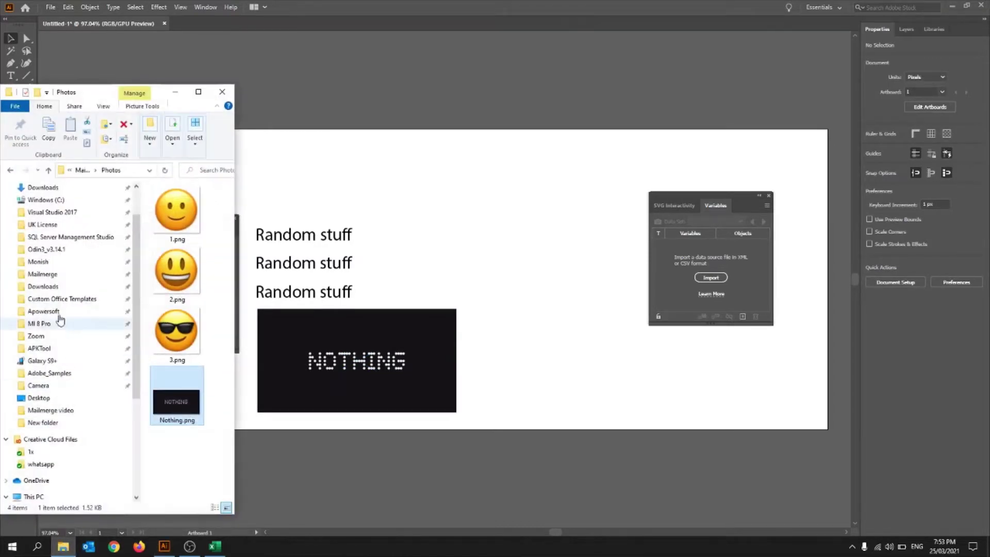
{"action": "left_click", "coordinate": [479, 281]}
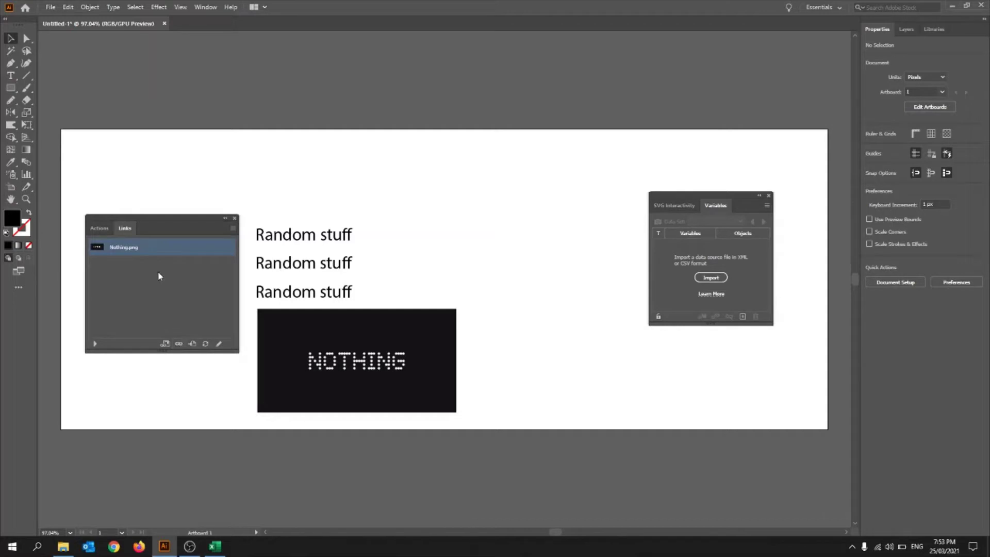
{"action": "left_click", "coordinate": [362, 349]}
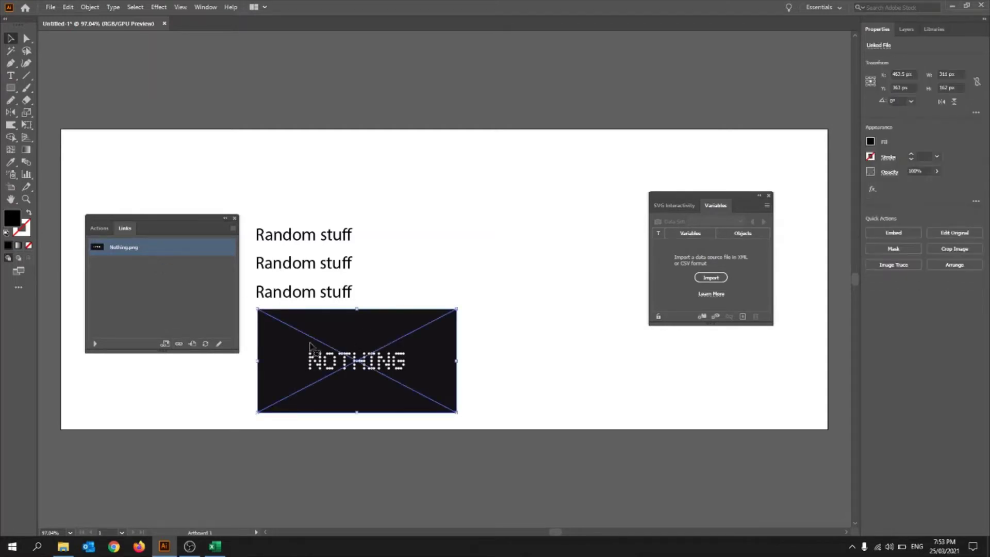
- Relink the image to Nothing.png from the Mailmerge video > Photos folder
{"action": "left_click", "coordinate": [179, 343]}
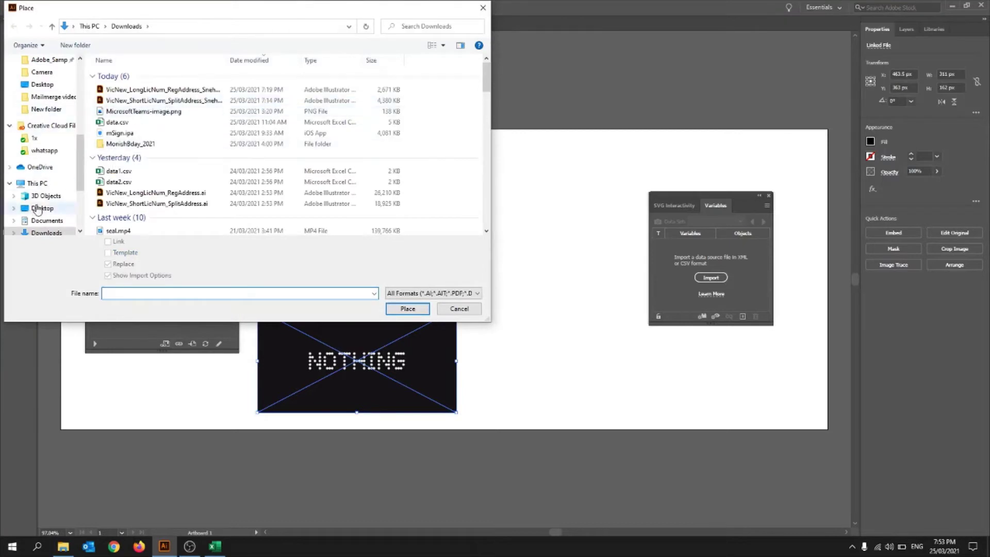
{"action": "left_click", "coordinate": [50, 98]}
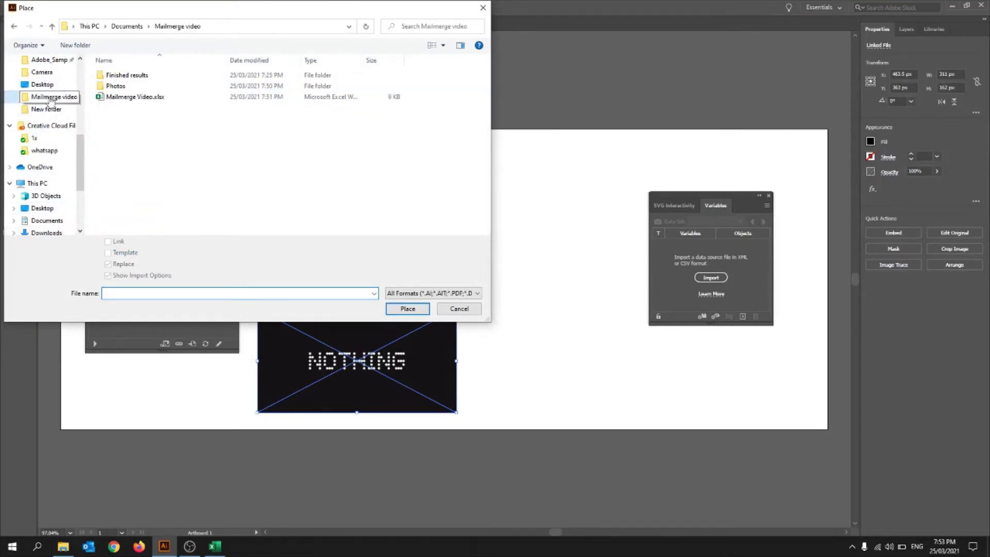
{"action": "double_click", "coordinate": [124, 87]}
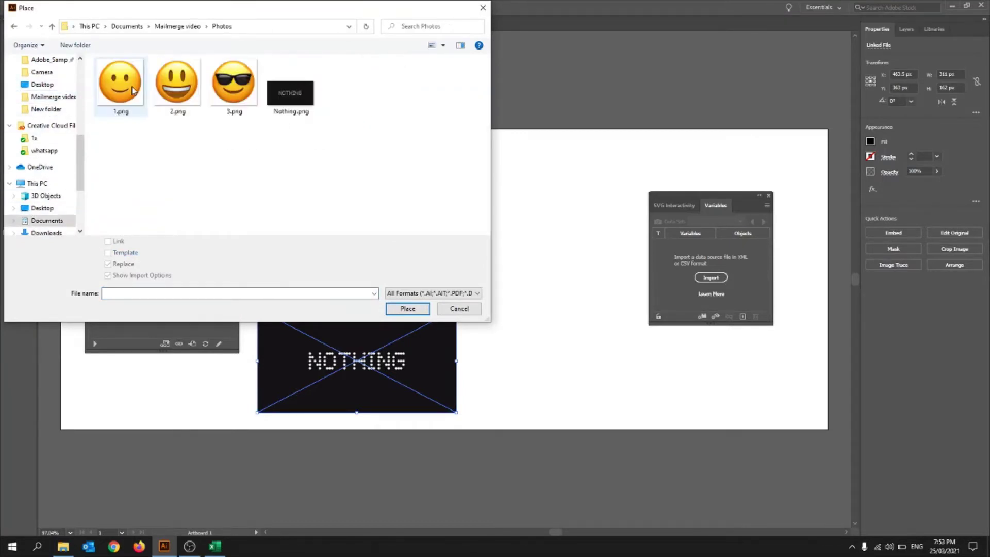
{"action": "left_click", "coordinate": [298, 89]}
{"action": "left_click", "coordinate": [390, 309]}
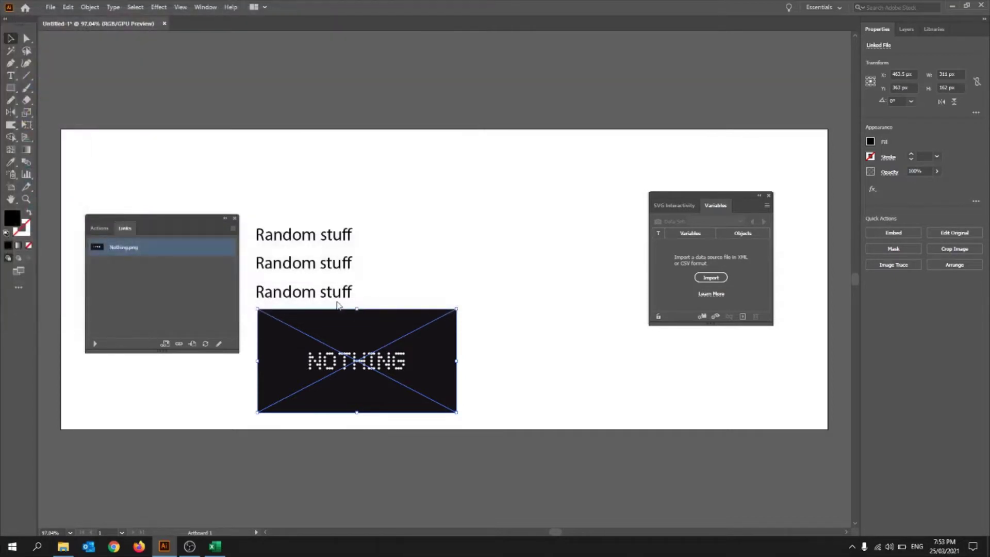
- Try selecting the placed image, its link entry, and the three Random stuff lines
{"action": "left_click", "coordinate": [458, 267]}
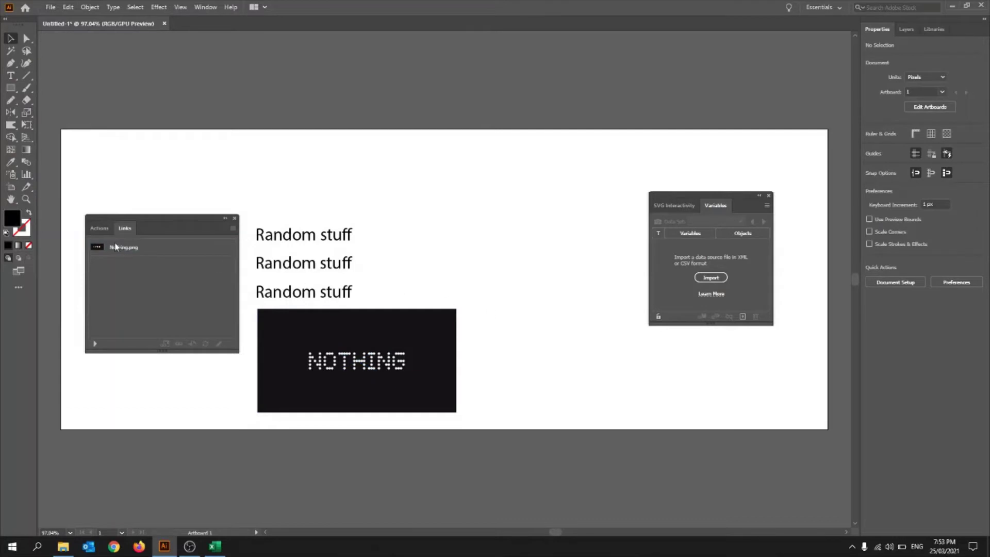
{"action": "left_click", "coordinate": [127, 252]}
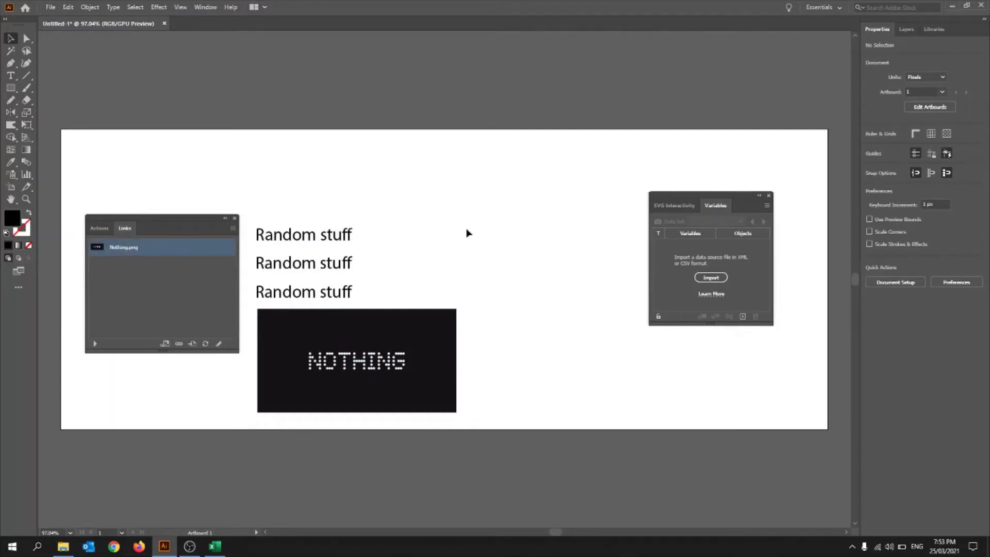
{"action": "left_click", "coordinate": [467, 274]}
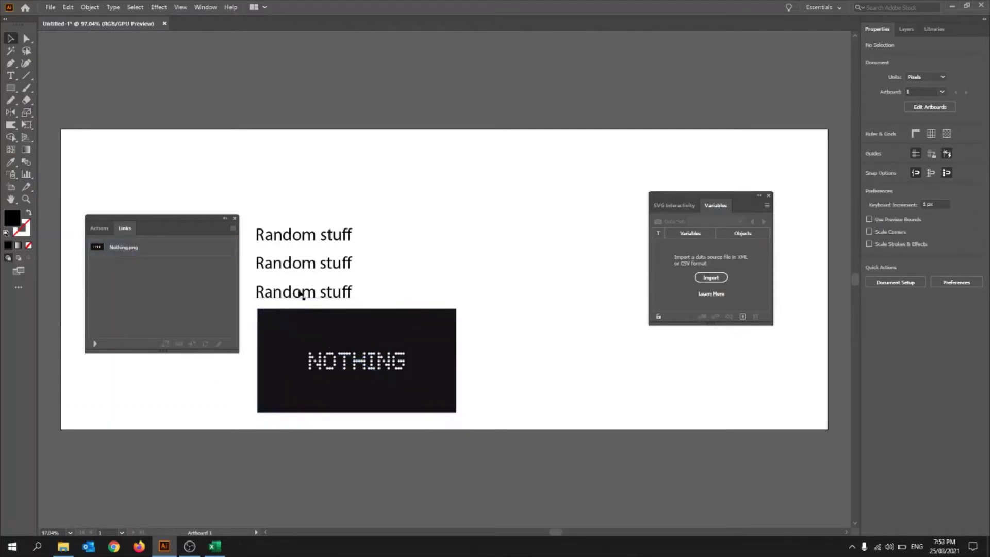
{"action": "left_click", "coordinate": [290, 233]}
{"action": "left_click", "coordinate": [303, 266]}
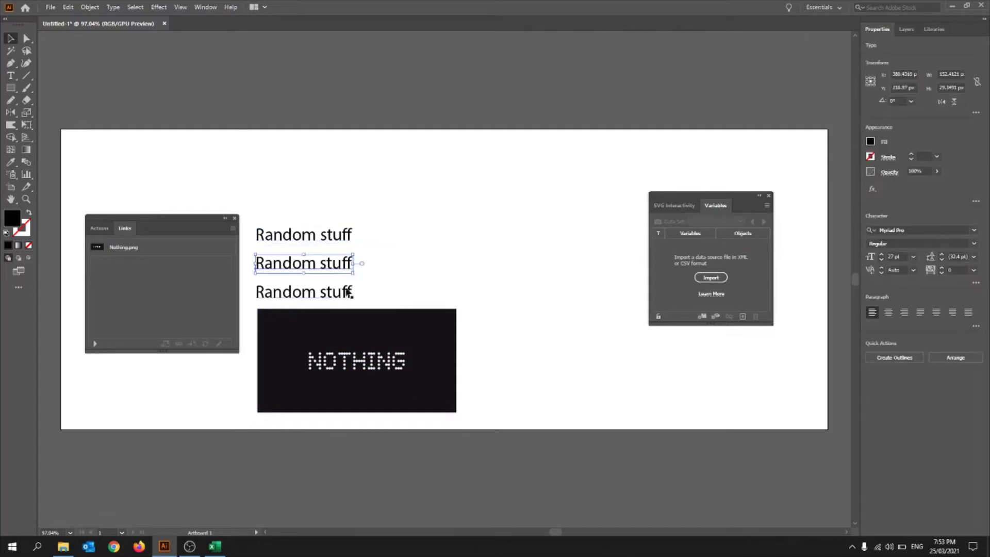
{"action": "left_click", "coordinate": [349, 292]}
{"action": "left_click", "coordinate": [340, 249]}
{"action": "left_click", "coordinate": [325, 235]}
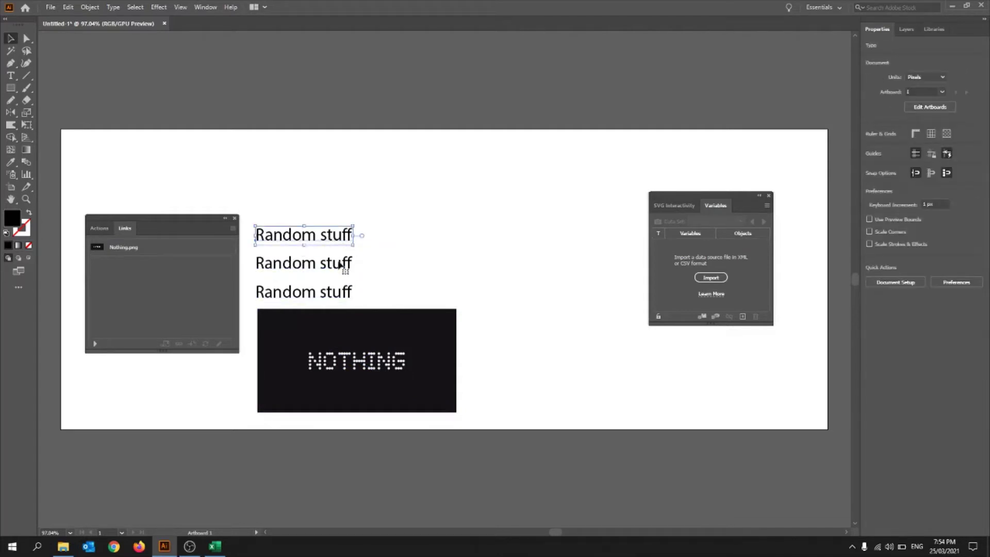
{"action": "left_click", "coordinate": [340, 264]}
{"action": "left_click", "coordinate": [390, 253]}
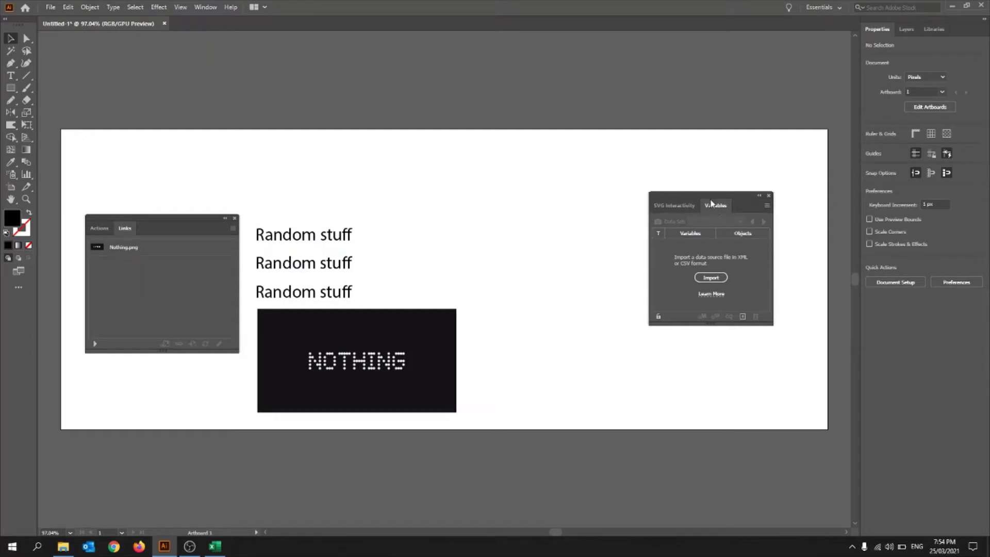
- Create Variable1 in the Variables panel, then press Delete, which removes the top text line
{"action": "left_click_drag", "start_coordinate": [706, 199], "coordinate": [699, 200]}
{"action": "left_click", "coordinate": [287, 240]}
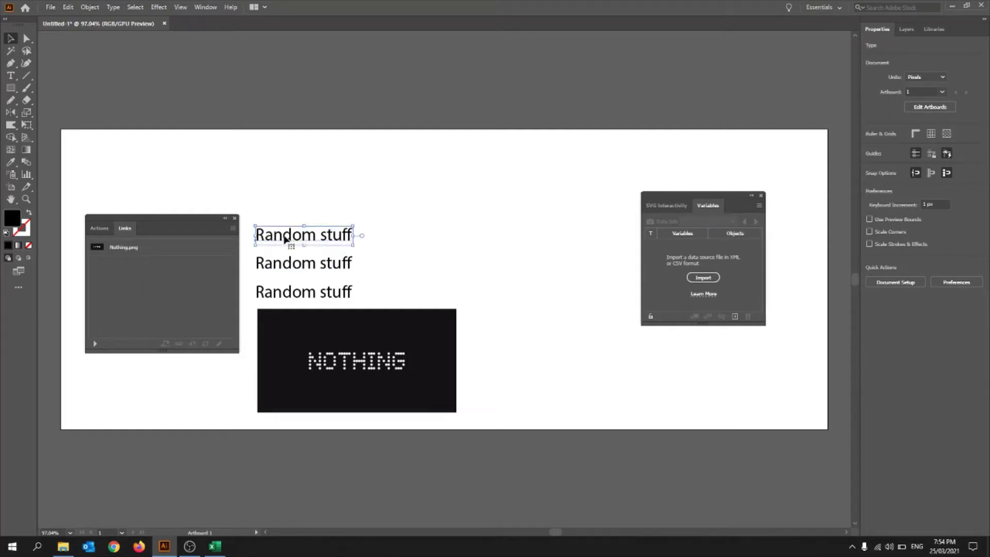
{"action": "left_click", "coordinate": [735, 316]}
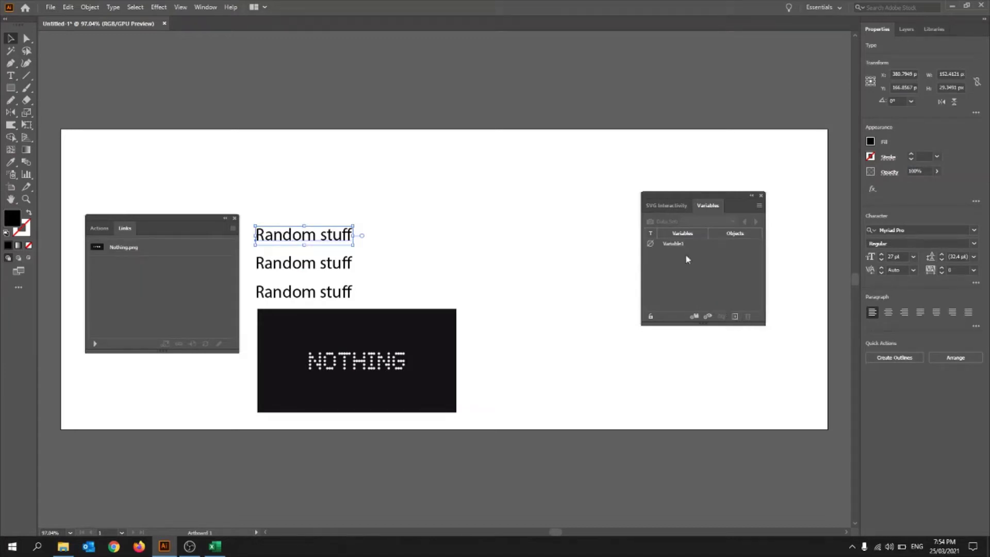
{"action": "left_click", "coordinate": [685, 245]}
{"action": "key", "text": "Delete"}
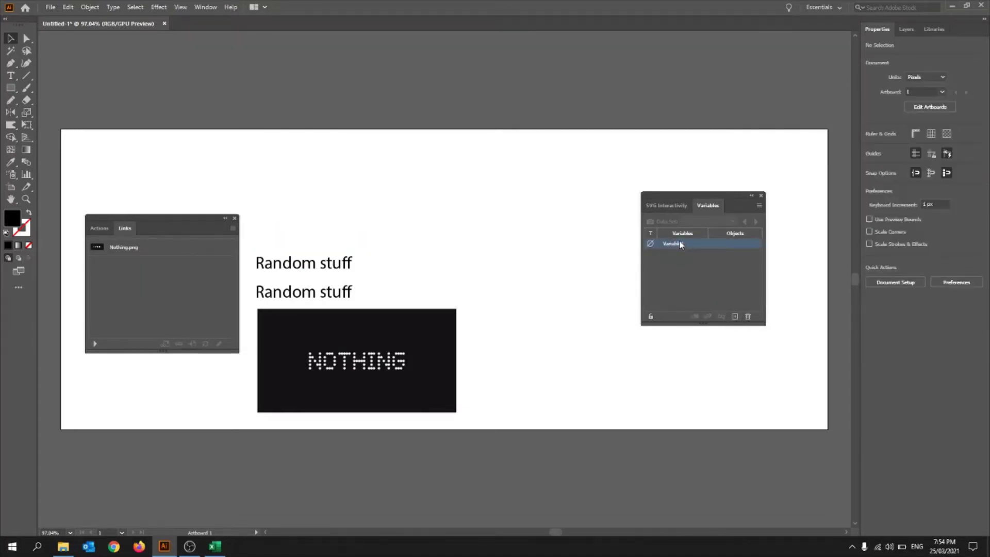
- Undo the line deletion, then delete Variable1 and Variable2, confirming Yes each time
{"action": "key", "text": "ctrl+z"}
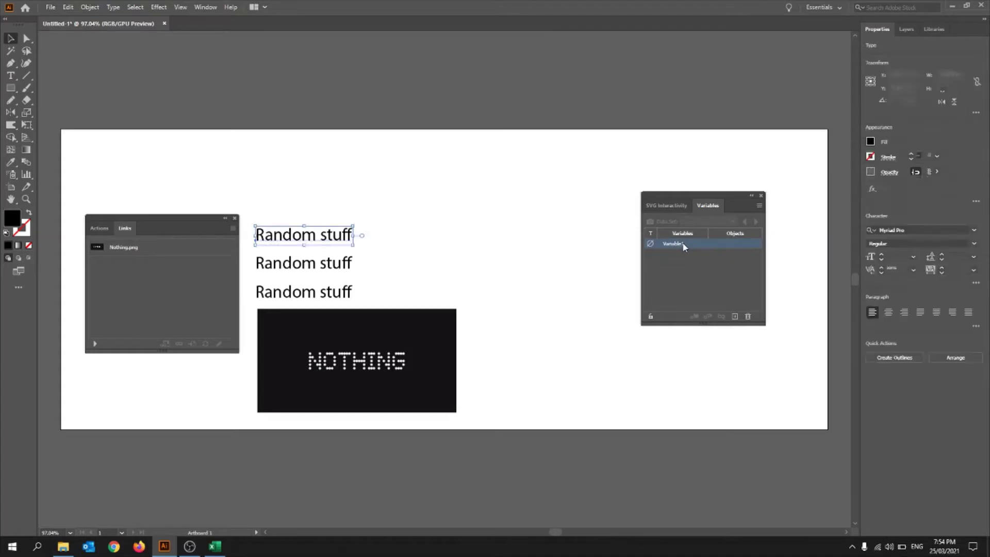
{"action": "left_click", "coordinate": [735, 316]}
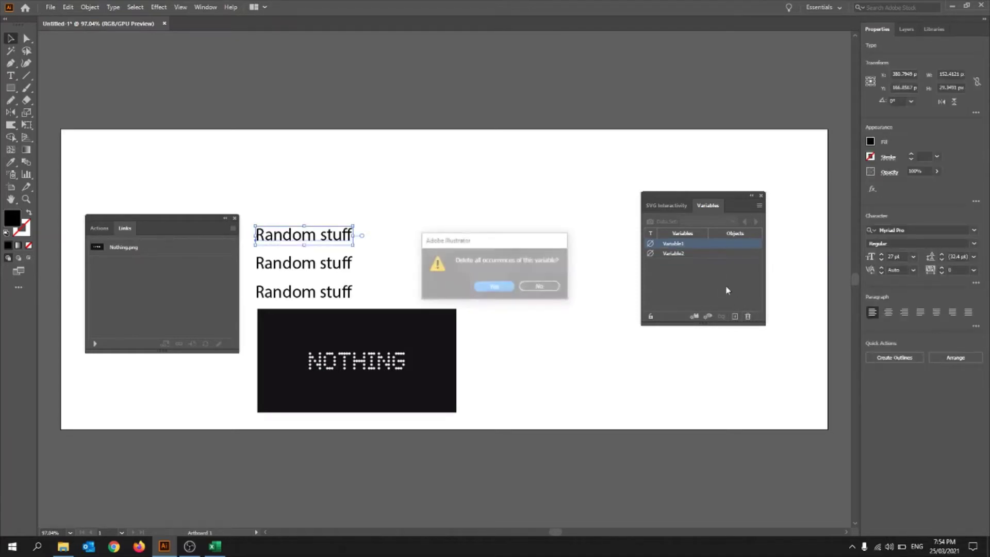
{"action": "left_click", "coordinate": [748, 316]}
{"action": "left_click", "coordinate": [493, 287]}
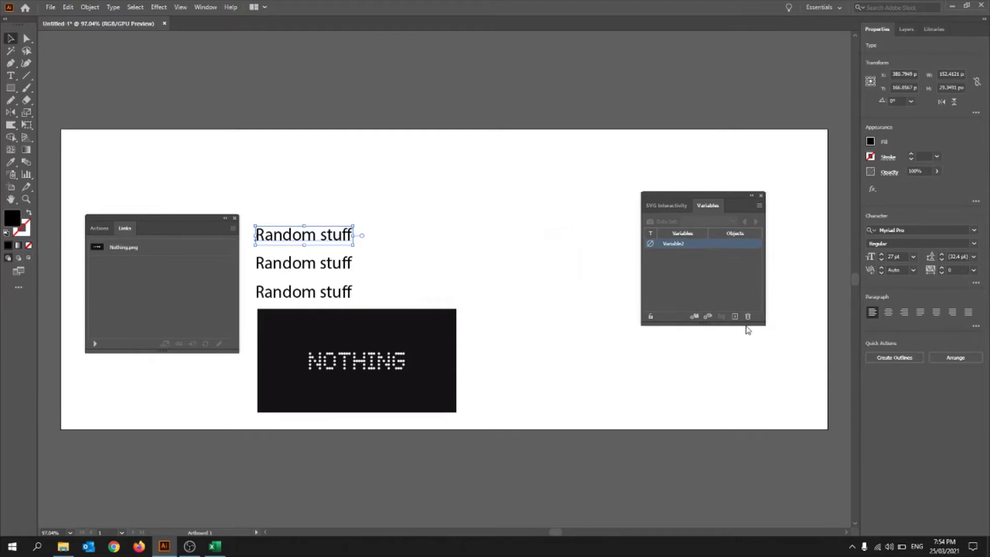
{"action": "left_click", "coordinate": [748, 316]}
{"action": "left_click", "coordinate": [495, 287]}
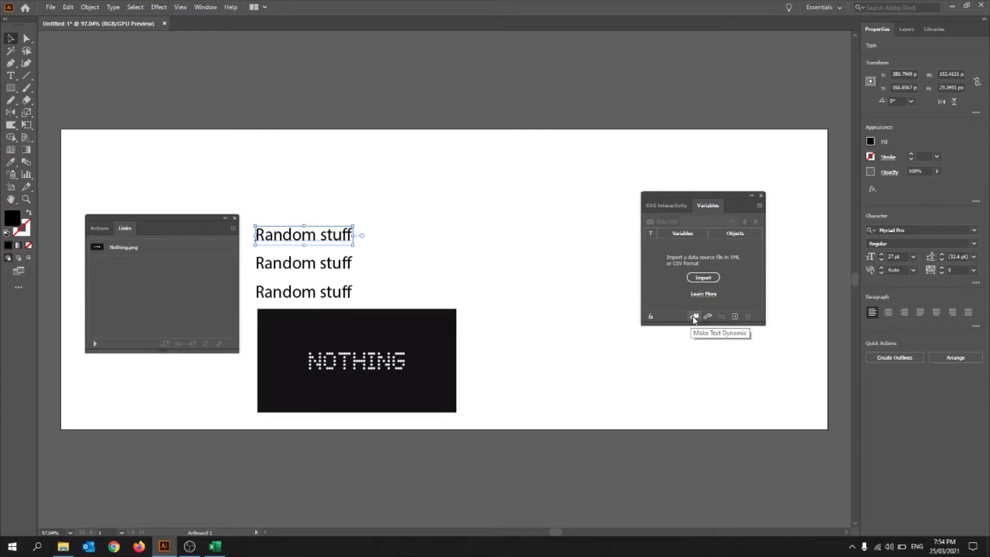
- Make the three Random stuff lines dynamic as Variable1, Variable2 and Variable3
{"action": "left_click", "coordinate": [694, 317]}
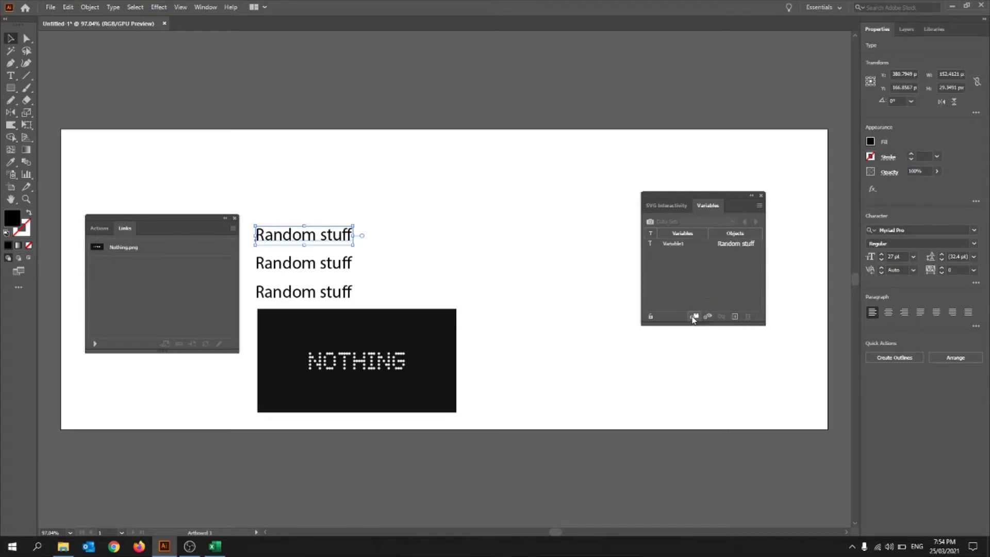
{"action": "left_click", "coordinate": [692, 245]}
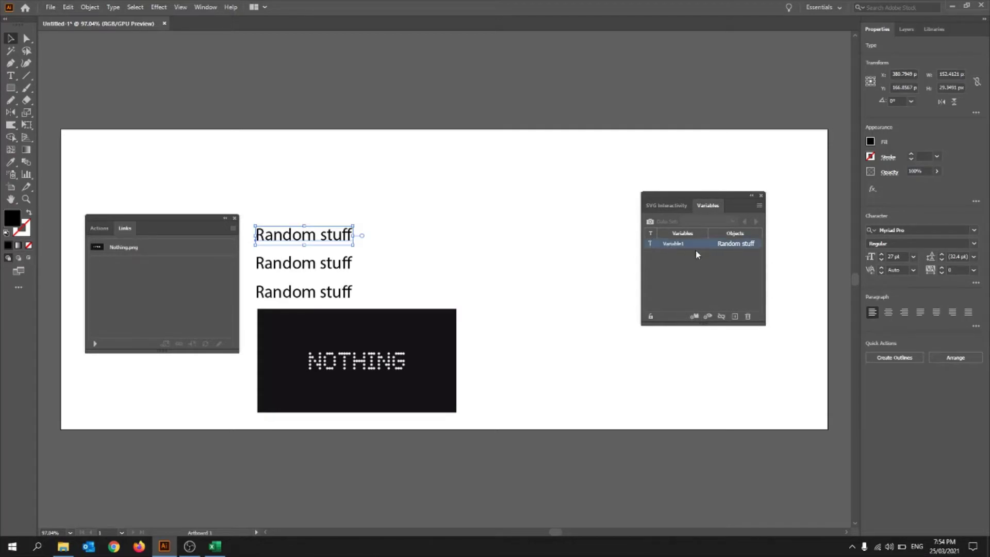
{"action": "left_click", "coordinate": [697, 255]}
{"action": "left_click", "coordinate": [309, 267]}
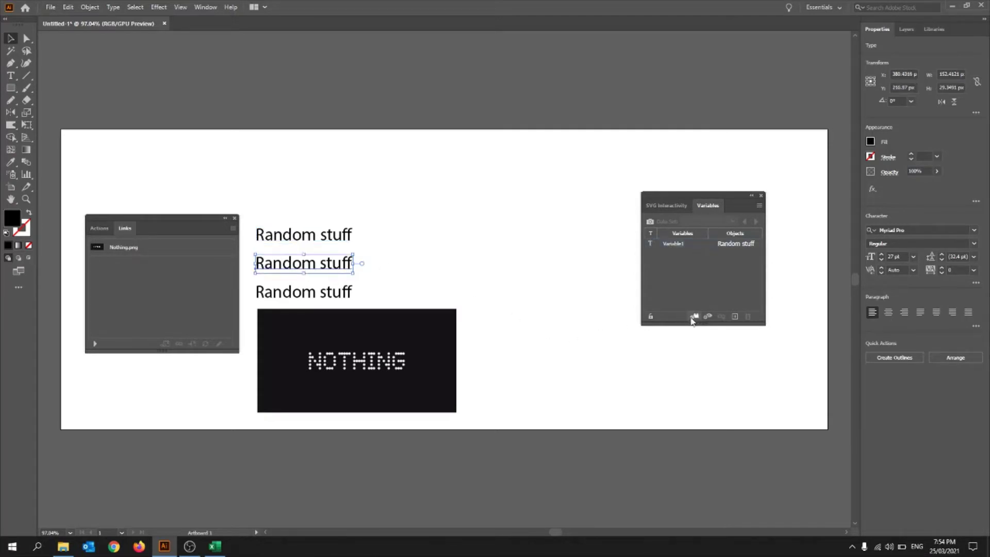
{"action": "left_click", "coordinate": [694, 317]}
{"action": "left_click", "coordinate": [289, 291]}
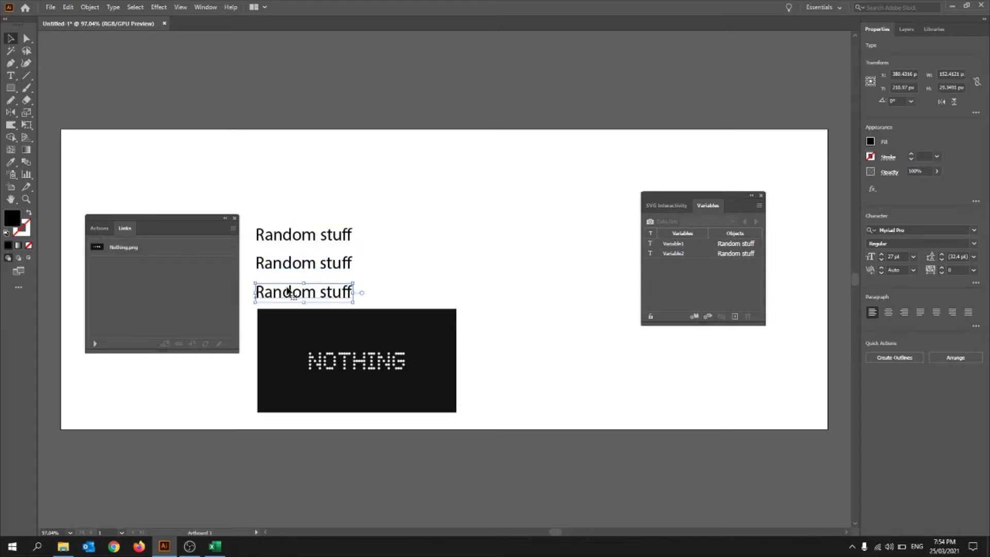
{"action": "left_click", "coordinate": [694, 316]}
- Make the linked NOTHING image dynamic as Variable4 and review the four variables
{"action": "left_click", "coordinate": [333, 372]}
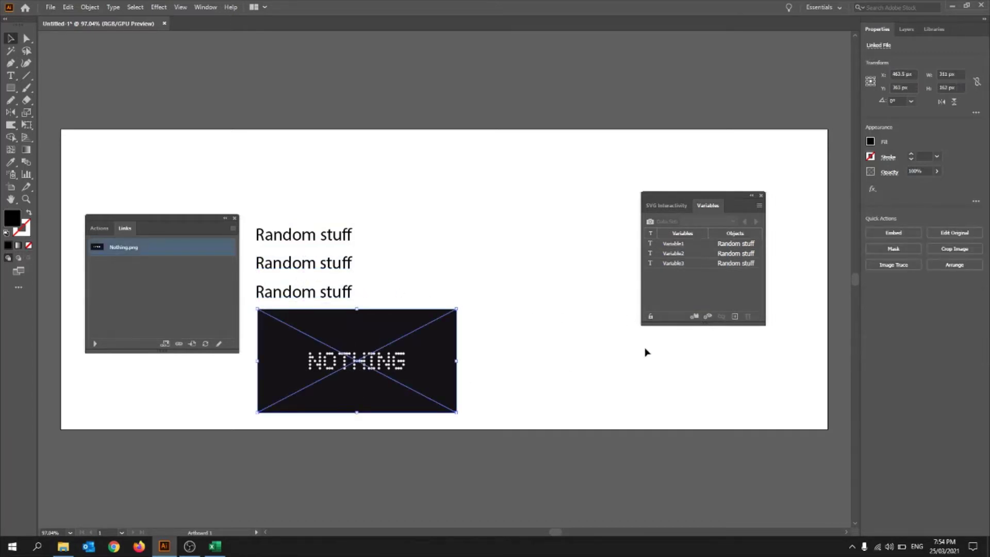
{"action": "left_click", "coordinate": [695, 316]}
{"action": "left_click", "coordinate": [653, 274]}
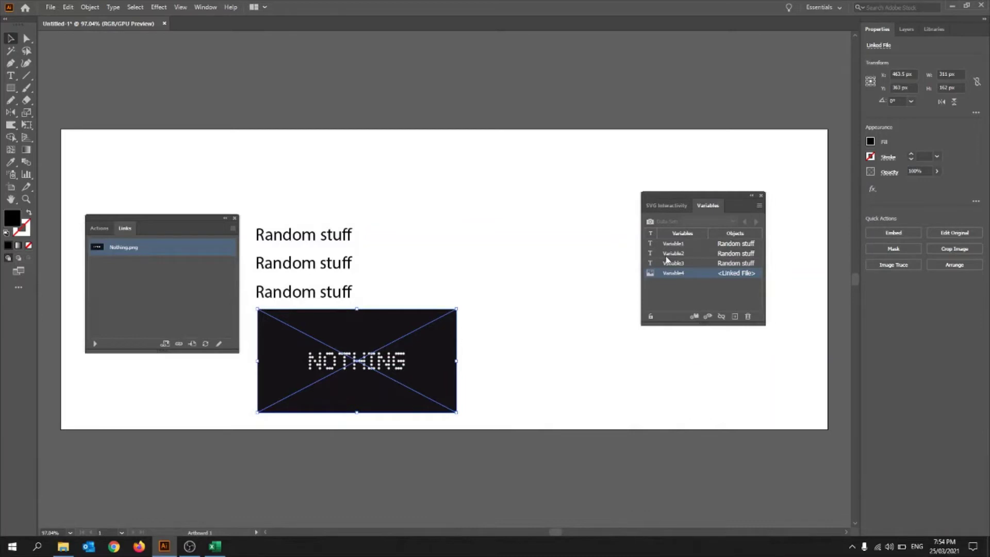
{"action": "left_click_drag", "start_coordinate": [667, 250], "coordinate": [699, 294]}
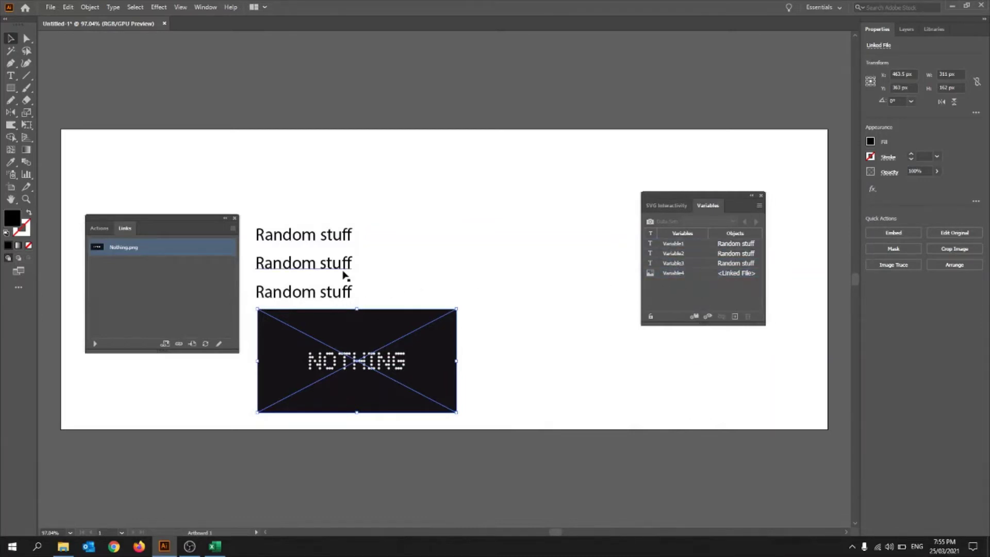
{"action": "mouse_move", "coordinate": [207, 554]}
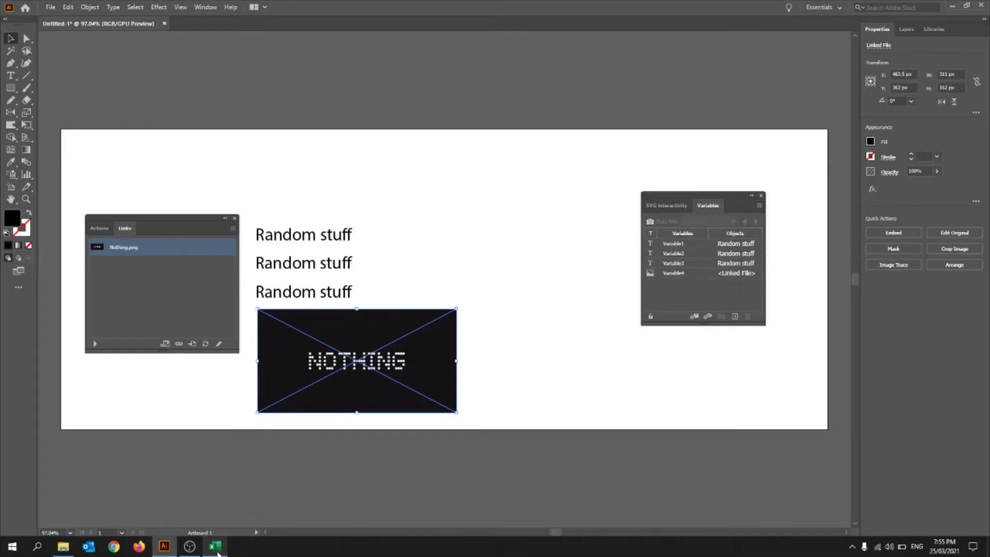
- Switch to the Mailmerge Video workbook and select its headers and data rows to review them
{"action": "left_click", "coordinate": [221, 551]}
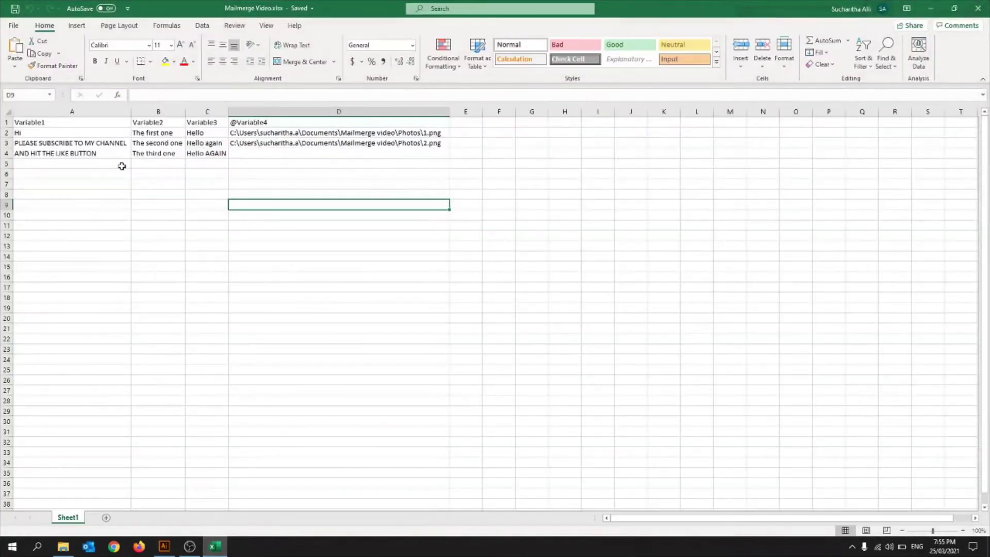
{"action": "left_click_drag", "start_coordinate": [269, 157], "coordinate": [151, 131]}
{"action": "left_click", "coordinate": [265, 220]}
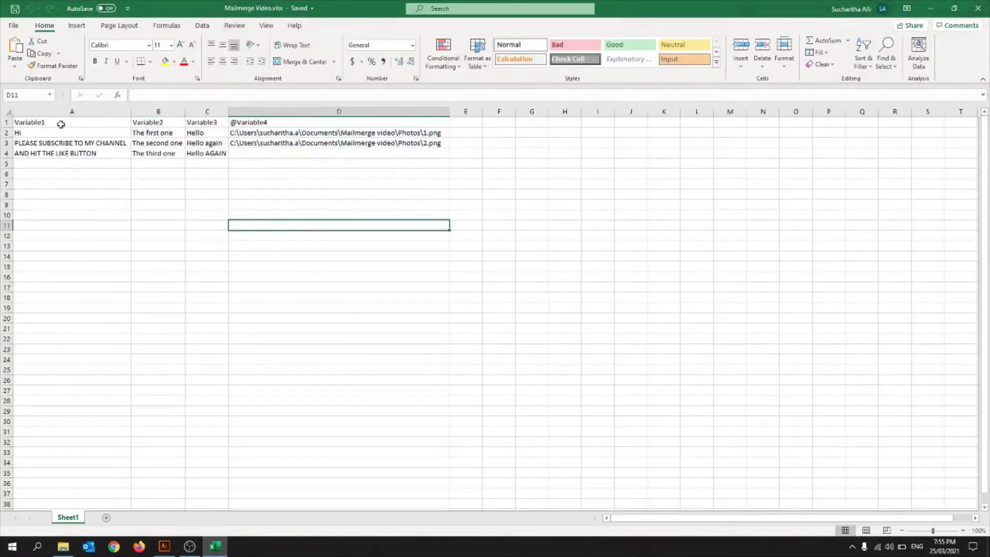
{"action": "left_click_drag", "start_coordinate": [48, 121], "coordinate": [316, 157]}
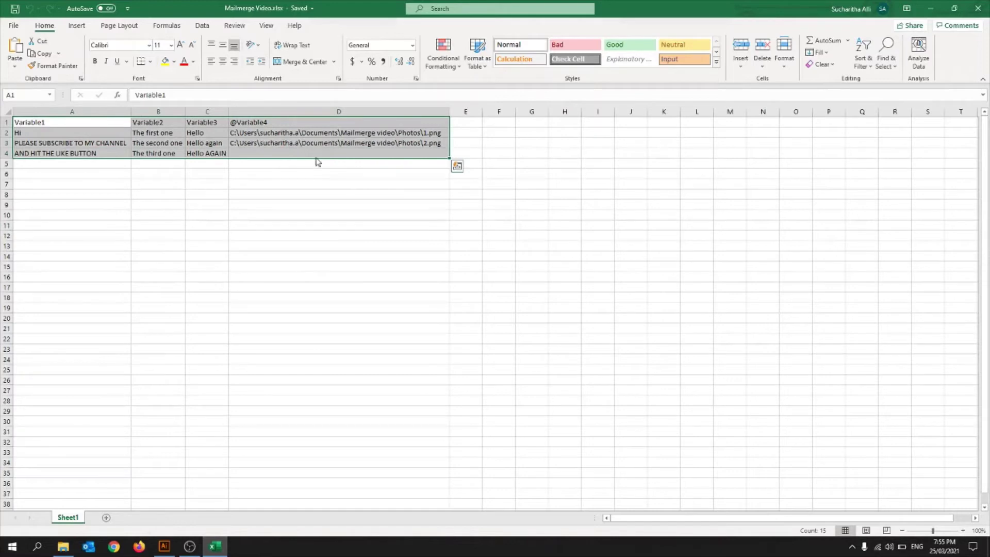
{"action": "left_click", "coordinate": [22, 122]}
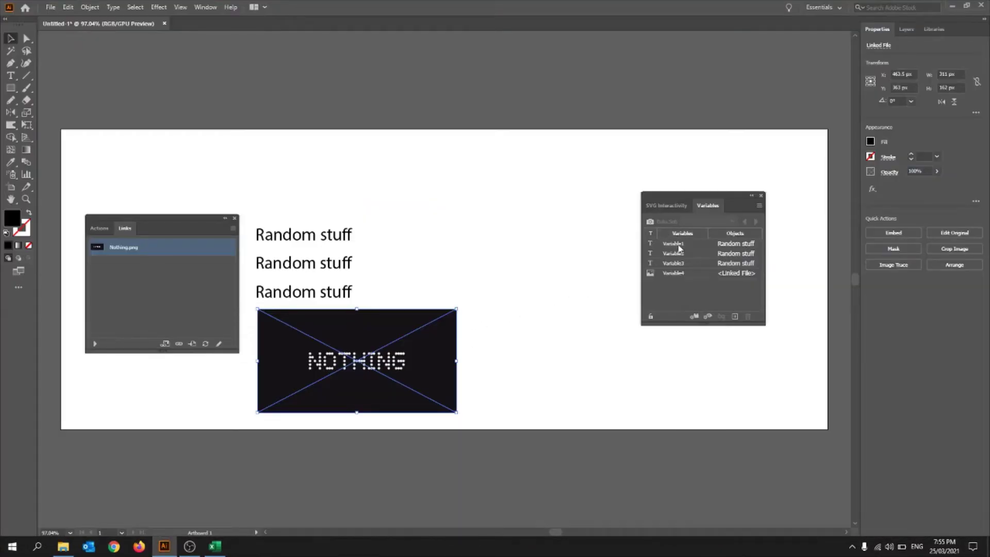
{"action": "left_click", "coordinate": [678, 245]}
{"action": "double_click", "coordinate": [675, 245]}
{"action": "left_click", "coordinate": [673, 248]}
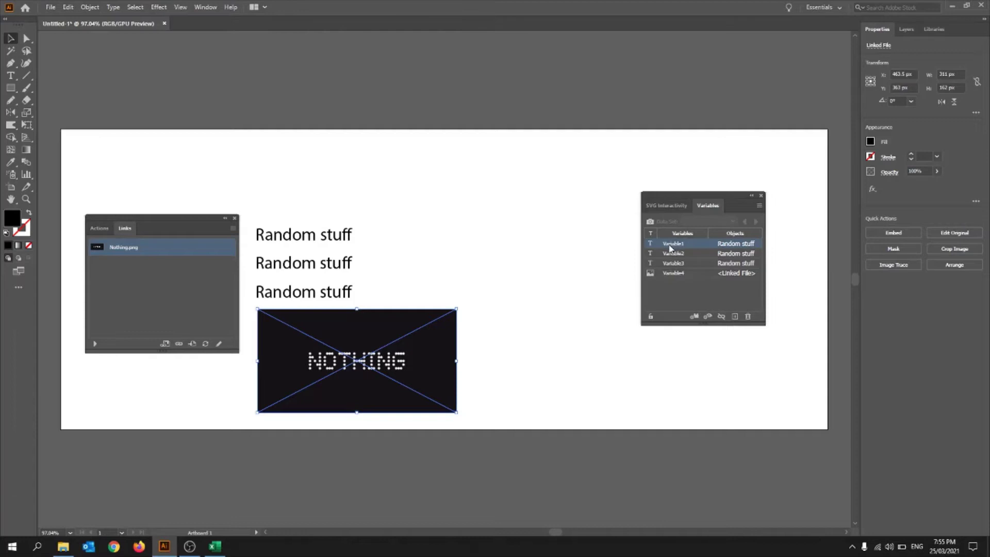
{"action": "double_click", "coordinate": [676, 245]}
{"action": "type", "text": "F"}
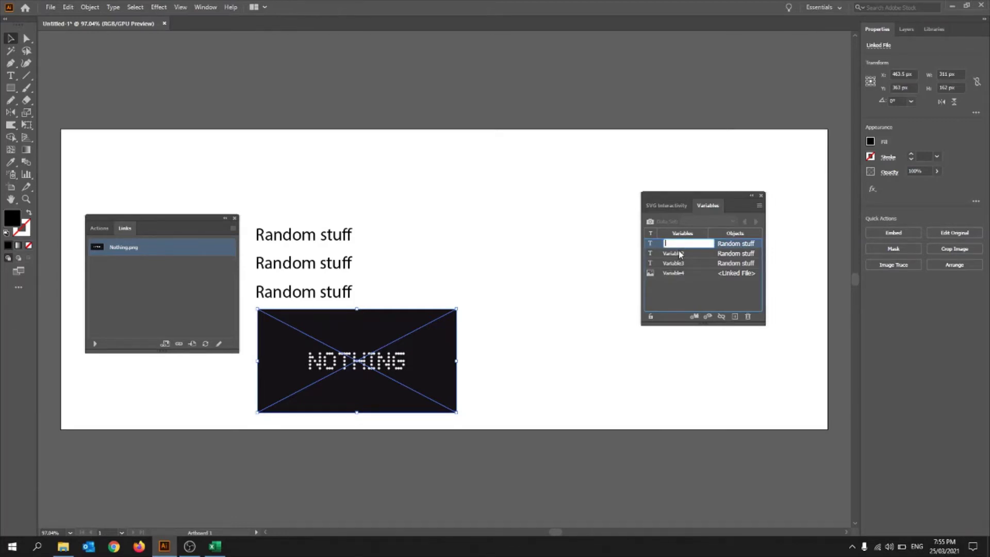
{"action": "key", "text": "Escape"}
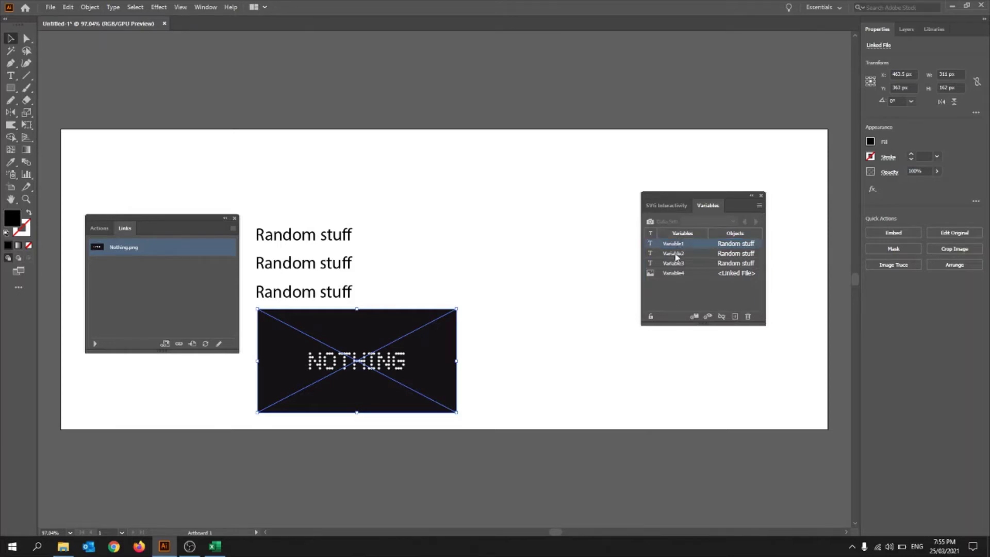
{"action": "left_click", "coordinate": [676, 254]}
{"action": "left_click", "coordinate": [684, 264]}
{"action": "left_click", "coordinate": [682, 274]}
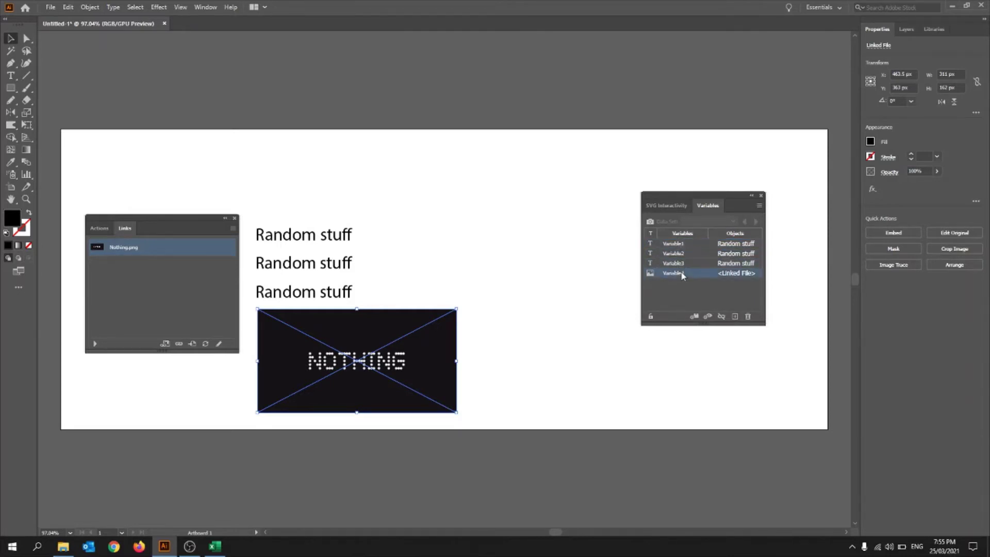
{"action": "key", "text": "alt+Tab"}
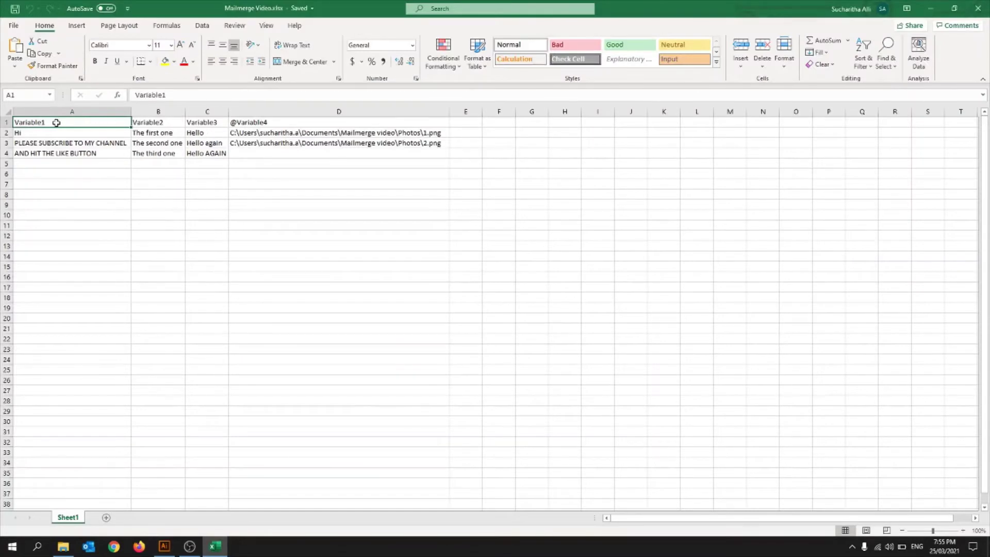
{"action": "left_click_drag", "start_coordinate": [77, 123], "coordinate": [256, 119]}
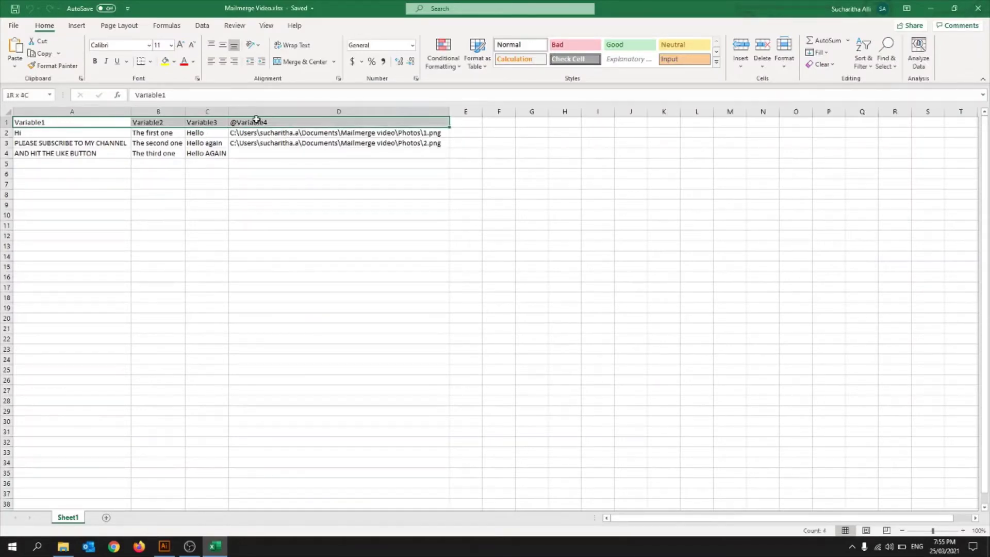
{"action": "left_click", "coordinate": [256, 121]}
{"action": "left_click", "coordinate": [75, 125]}
{"action": "left_click", "coordinate": [153, 123]}
{"action": "left_click", "coordinate": [213, 122]}
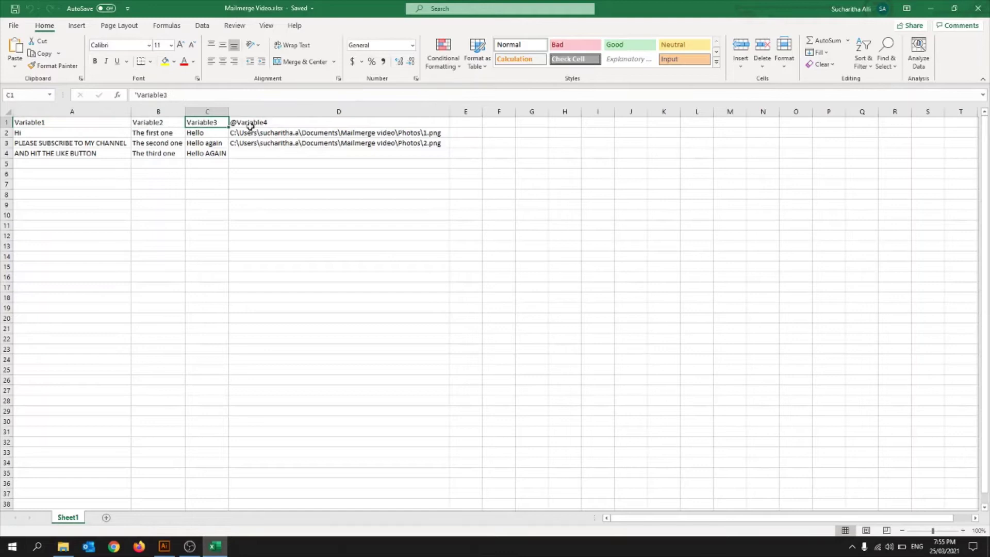
{"action": "left_click", "coordinate": [250, 126]}
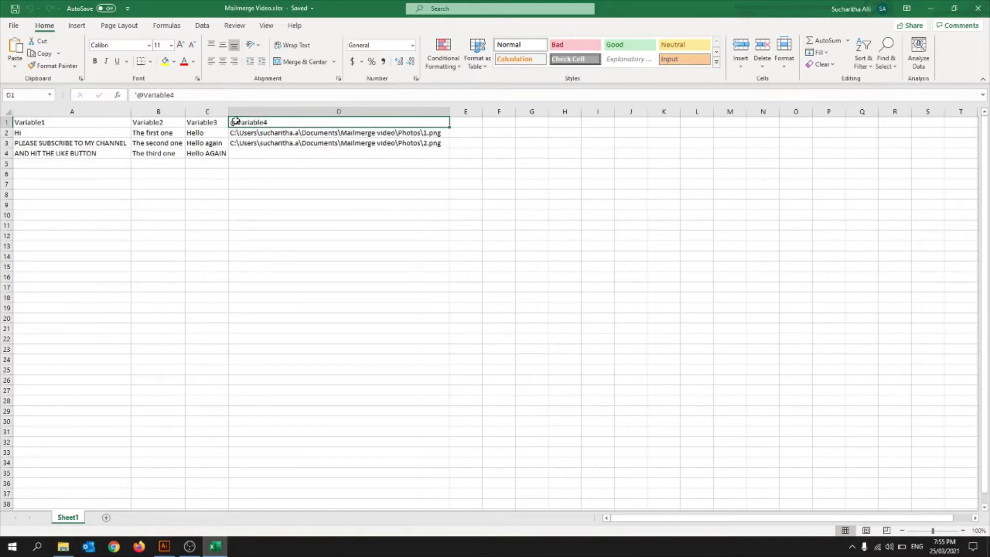
{"action": "left_click", "coordinate": [141, 95]}
{"action": "key", "text": "BackSpace"}
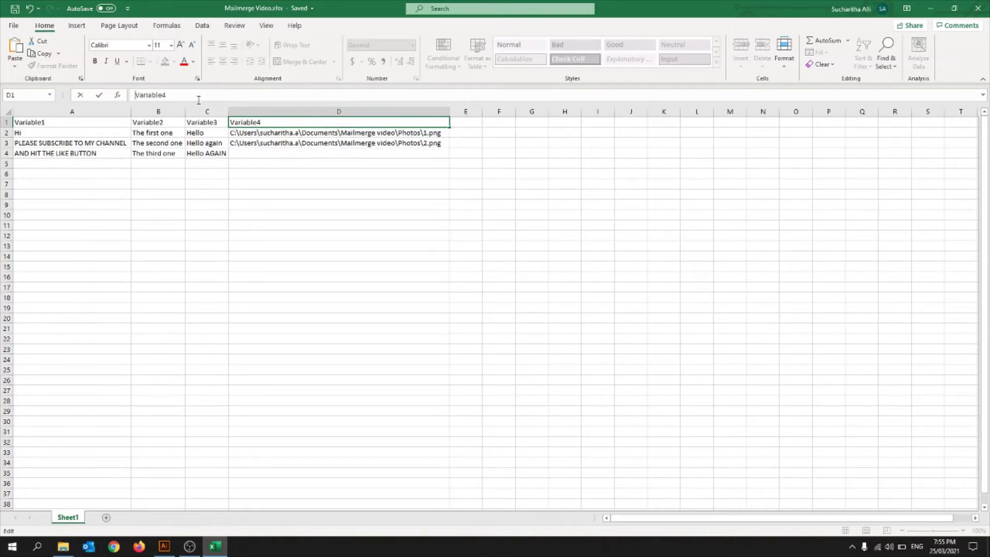
{"action": "type", "text": "@"}
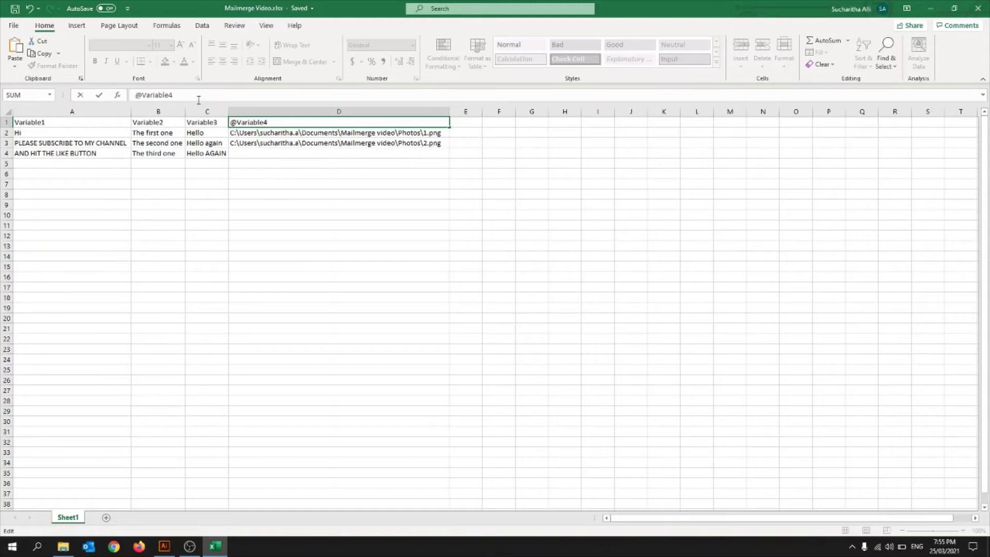
{"action": "type", "text": "'"}
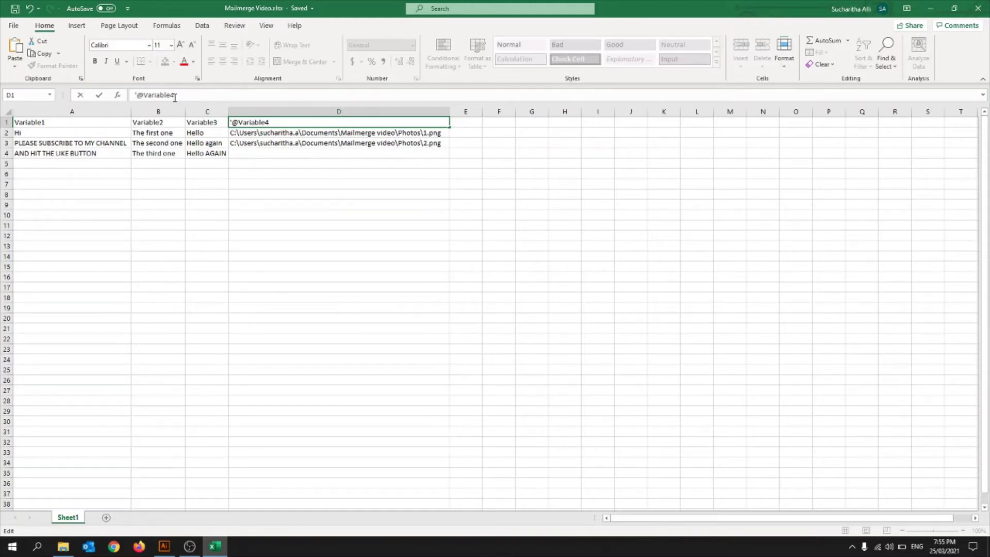
{"action": "key", "text": "BackSpace"}
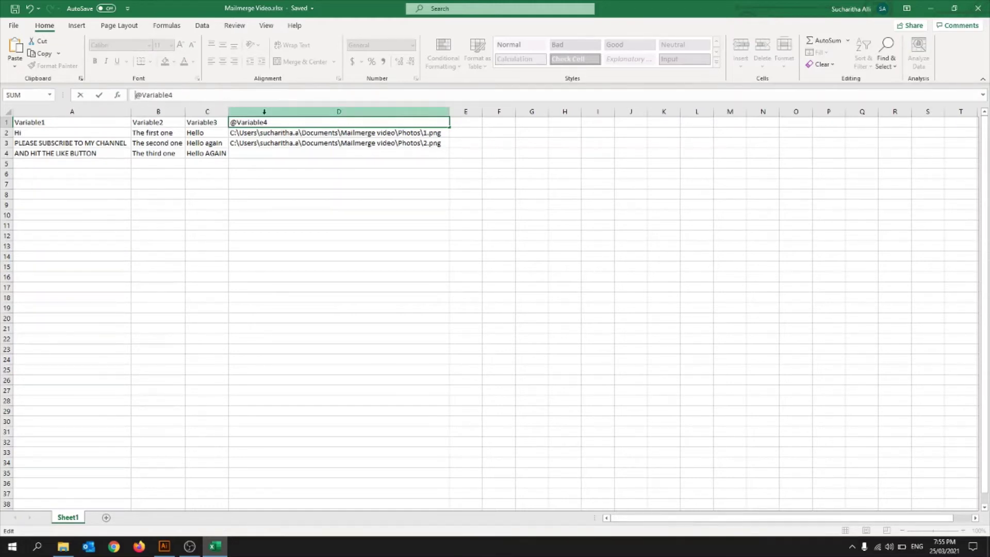
{"action": "type", "text": "="}
{"action": "left_click", "coordinate": [246, 146]}
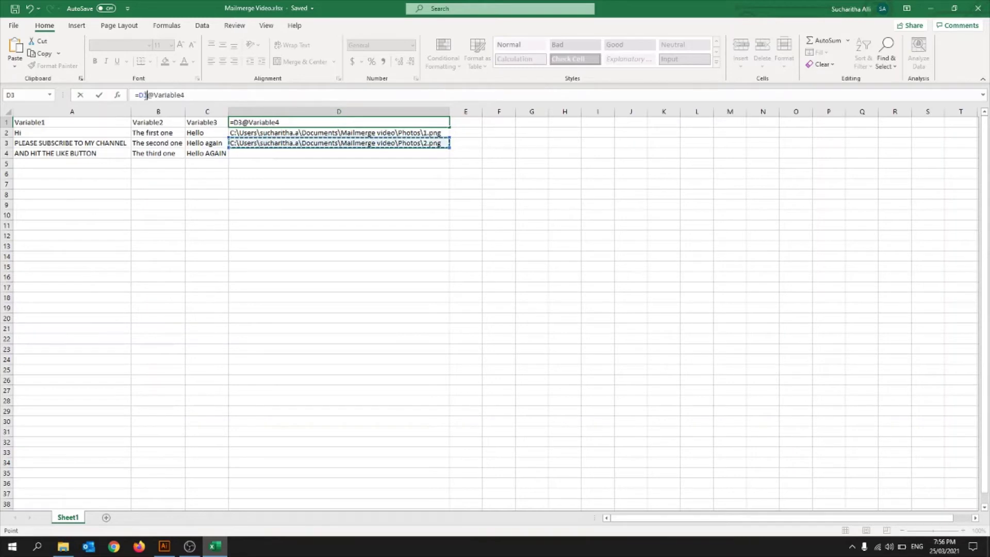
{"action": "left_click_drag", "start_coordinate": [135, 97], "coordinate": [147, 97]}
{"action": "key", "text": "BackSpace"}
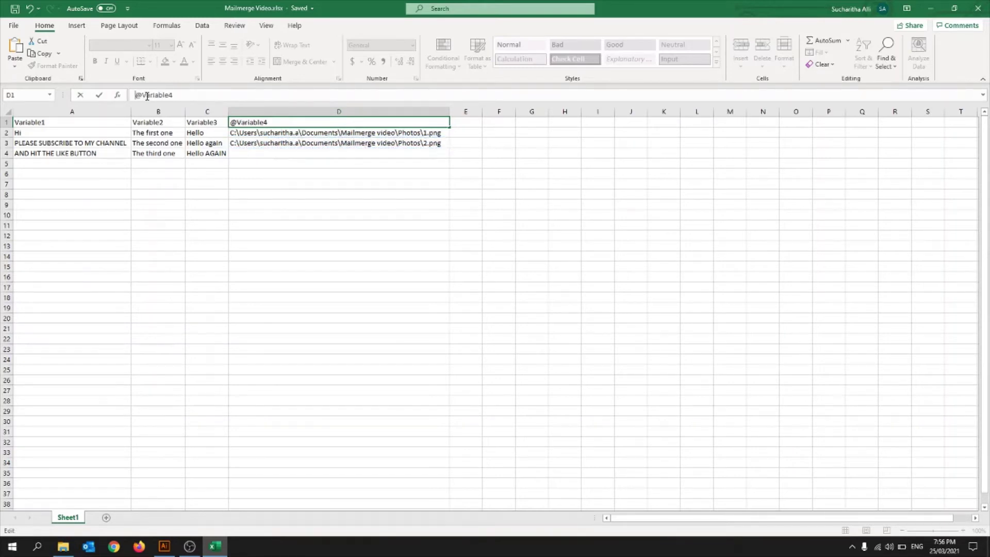
{"action": "type", "text": "'"}
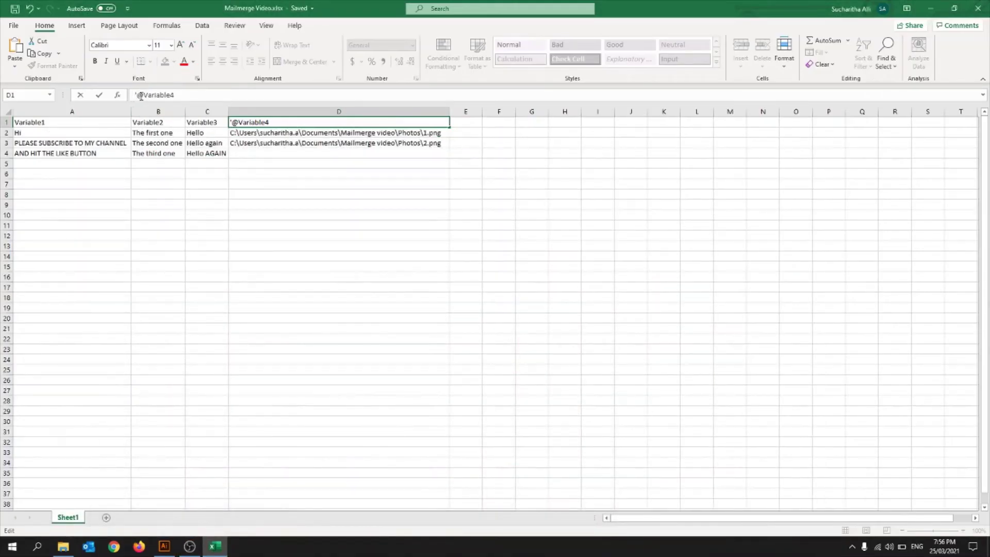
- Commit the D1 header edit and check the image paths in D2 and D3
{"action": "left_click", "coordinate": [259, 153]}
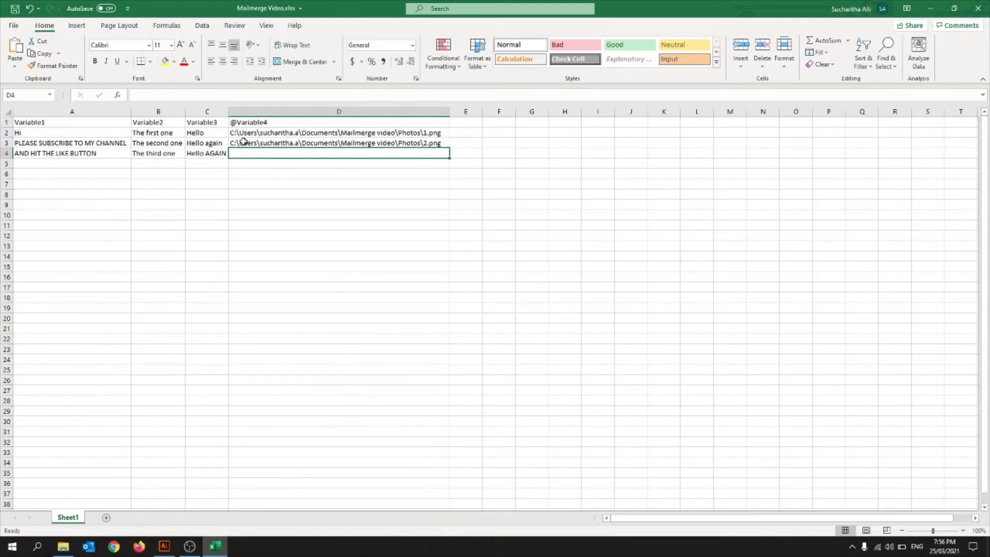
{"action": "left_click", "coordinate": [235, 124]}
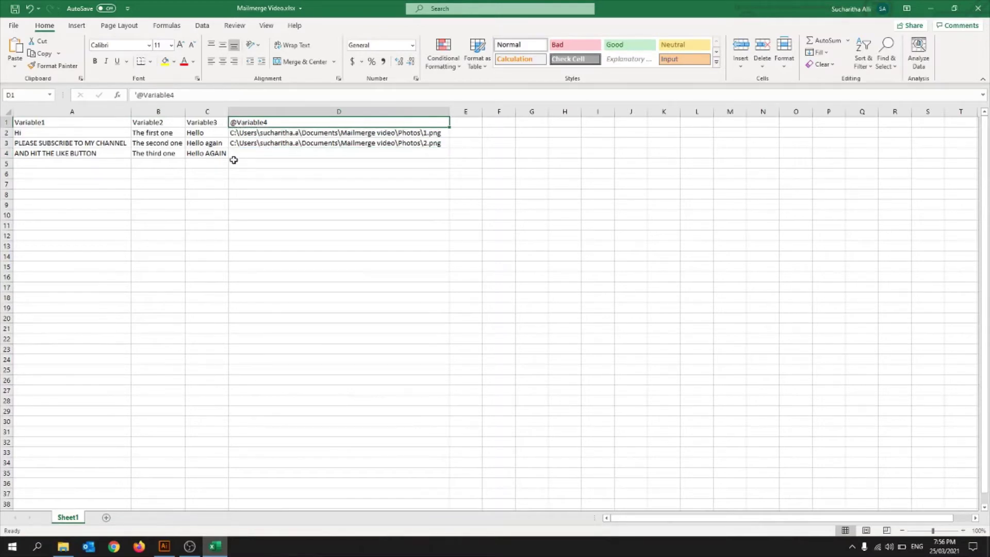
{"action": "left_click_drag", "start_coordinate": [236, 150], "coordinate": [75, 121]}
{"action": "left_click", "coordinate": [243, 133]}
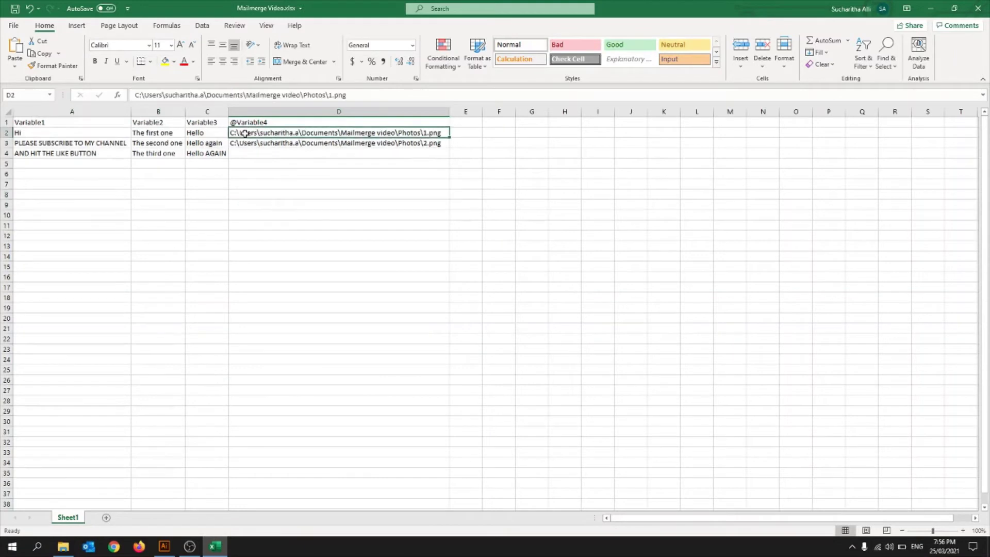
{"action": "left_click", "coordinate": [246, 142]}
- Review the text entries in A2:C4 and image paths, then restore the Photos folder window
{"action": "left_click", "coordinate": [44, 141]}
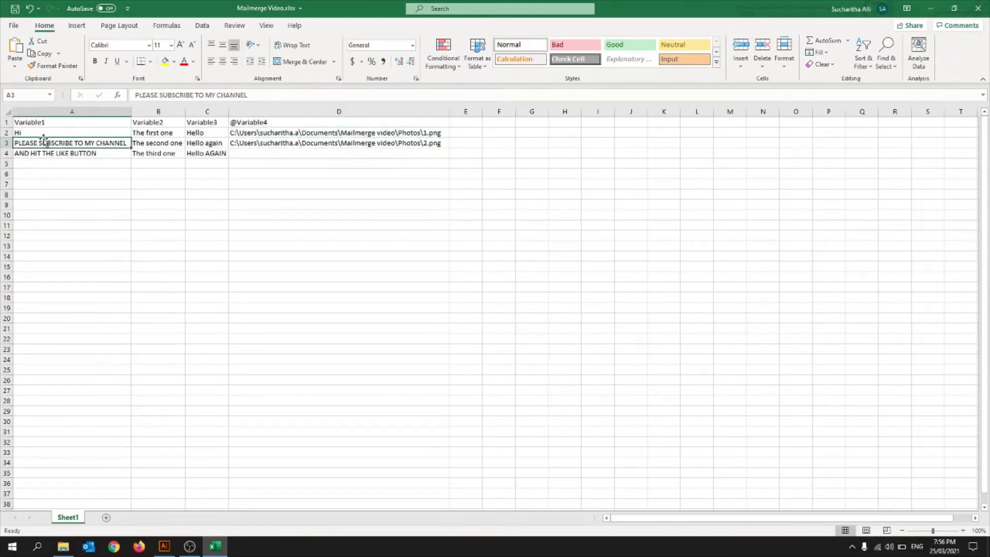
{"action": "left_click", "coordinate": [40, 131]}
{"action": "left_click_drag", "start_coordinate": [41, 129], "coordinate": [205, 150]}
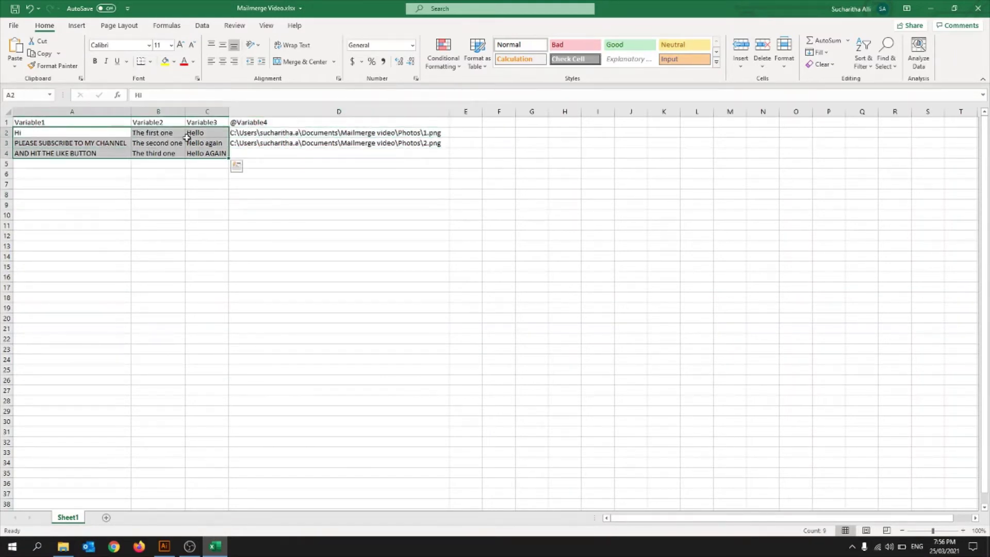
{"action": "left_click", "coordinate": [62, 145]}
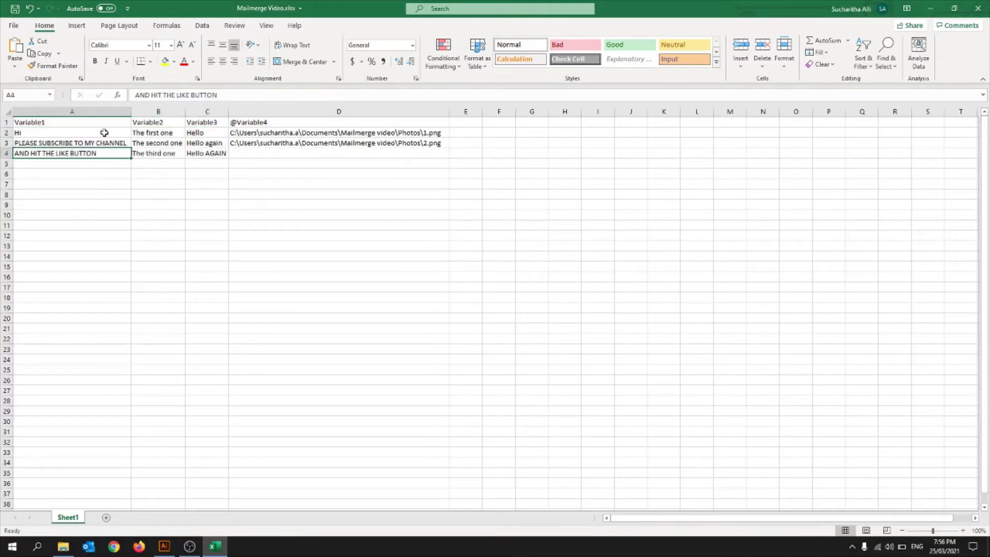
{"action": "left_click_drag", "start_coordinate": [180, 141], "coordinate": [158, 131]}
{"action": "left_click", "coordinate": [170, 153]}
{"action": "left_click", "coordinate": [204, 152]}
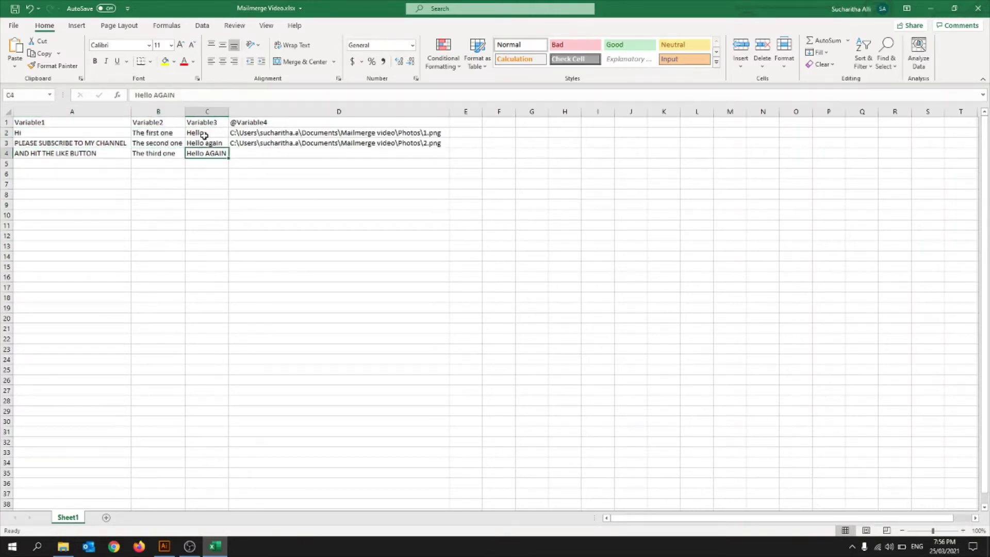
{"action": "left_click", "coordinate": [203, 135]}
{"action": "mouse_move", "coordinate": [264, 143]}
{"action": "left_mouse_down"}
{"action": "mouse_move", "coordinate": [256, 133]}
{"action": "mouse_move", "coordinate": [269, 133]}
{"action": "left_mouse_up"}
{"action": "left_click", "coordinate": [271, 133]}
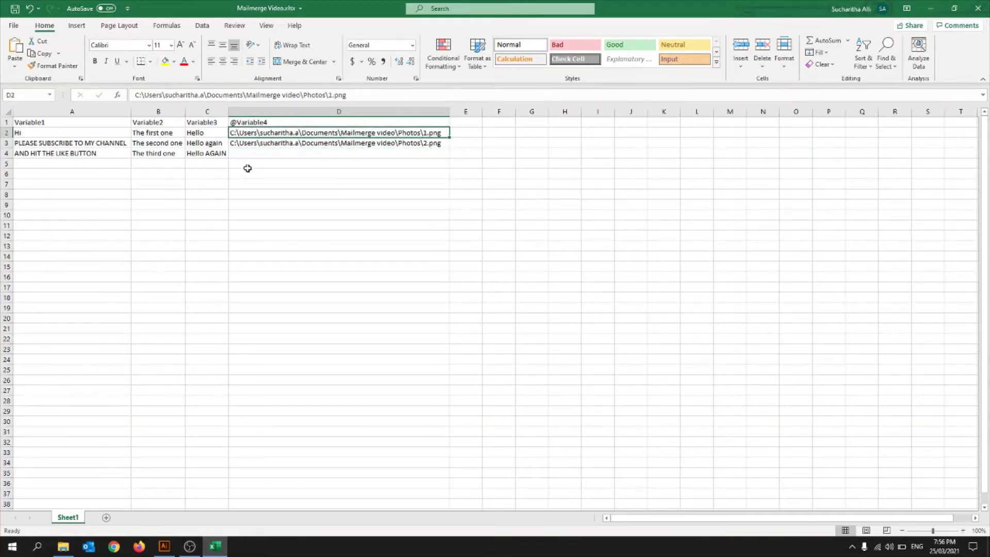
{"action": "left_click", "coordinate": [63, 546]}
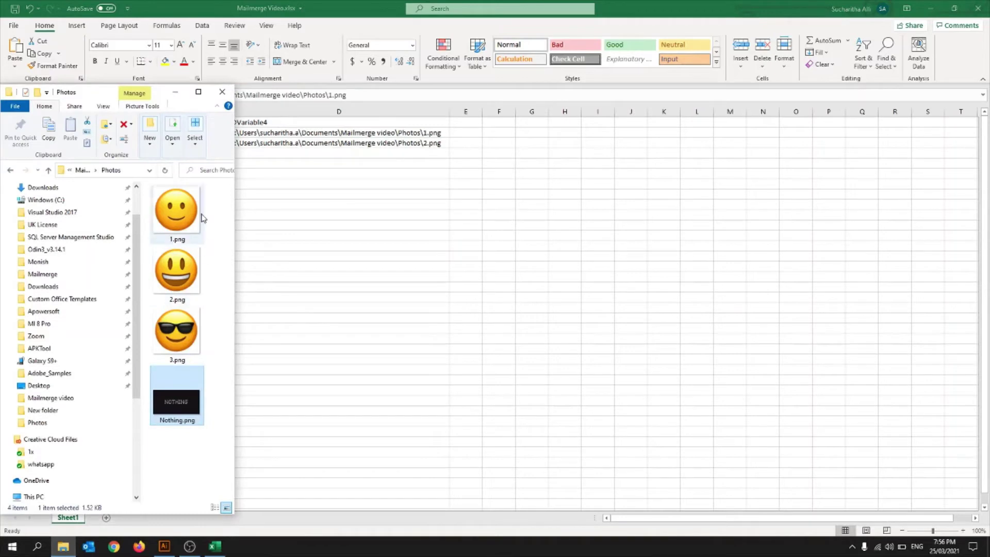
- Maximise the Photos window, copy its full folder path from the address bar, and minimise it
{"action": "left_click", "coordinate": [198, 92]}
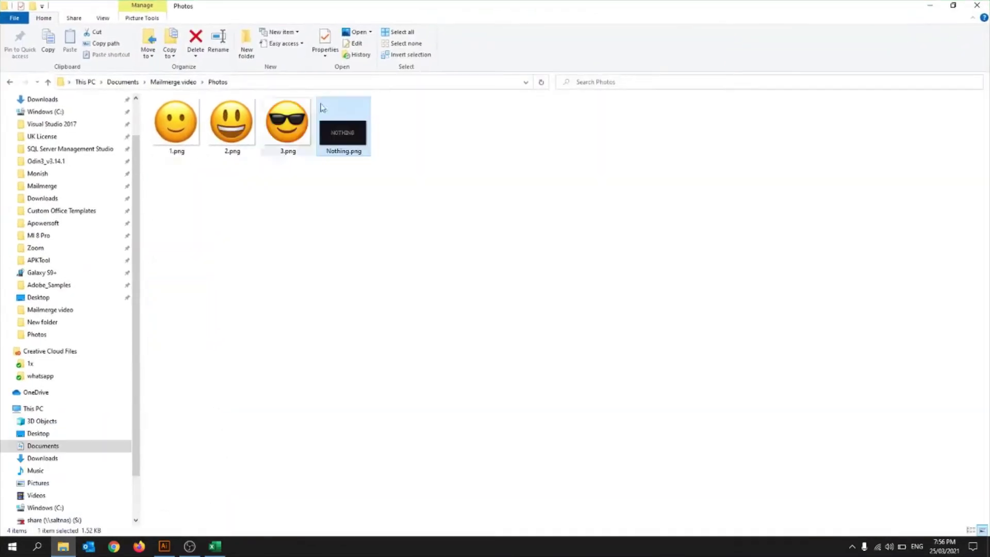
{"action": "left_click", "coordinate": [250, 82]}
{"action": "key", "text": "ctrl+c"}
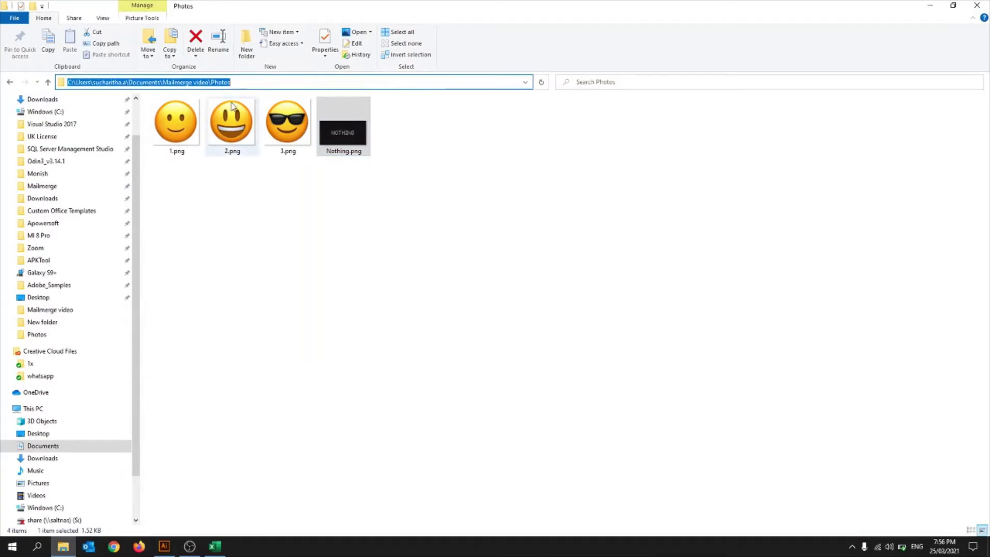
{"action": "left_click", "coordinate": [460, 207]}
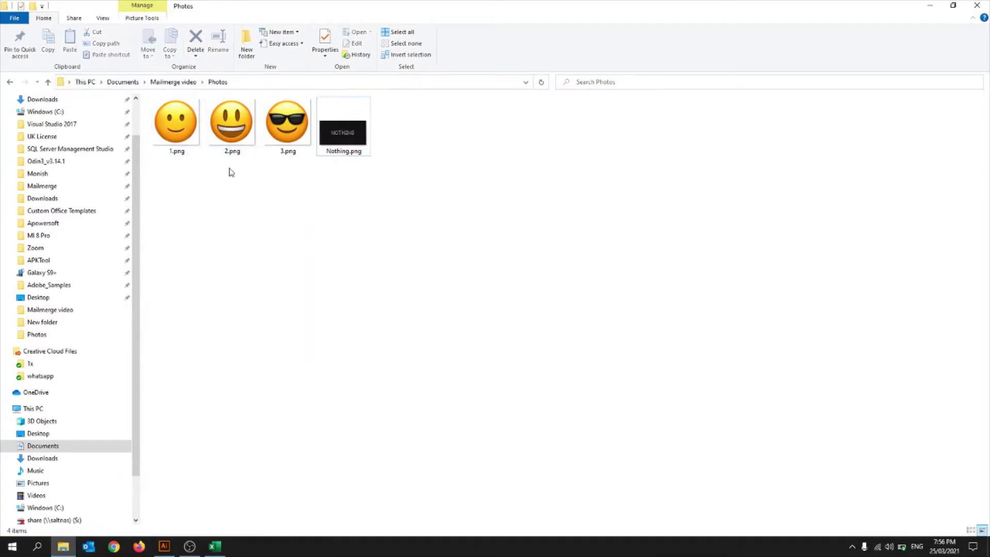
{"action": "left_click", "coordinate": [930, 6]}
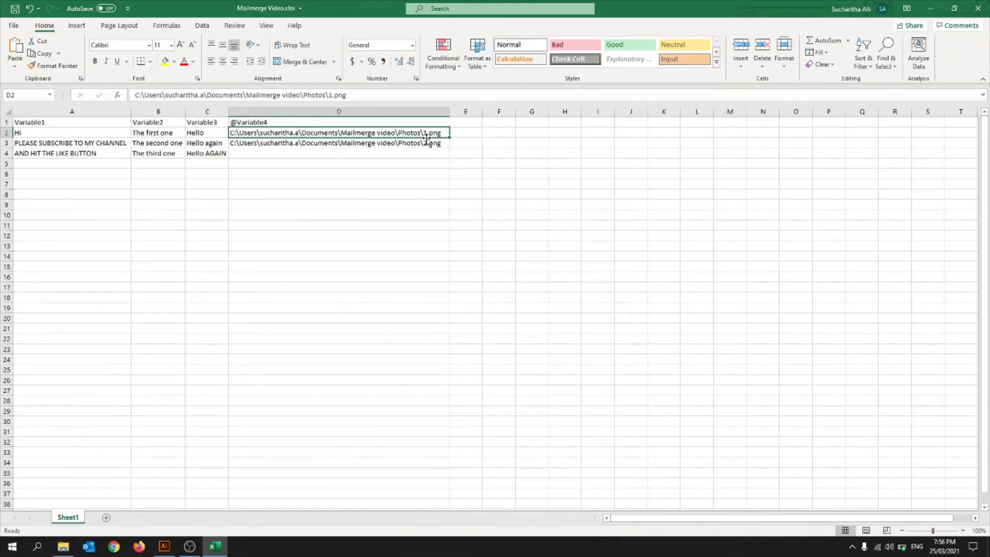
- Paste the Photos folder path into D4, complete it with \3.png, and save the workbook
{"action": "left_click", "coordinate": [250, 154]}
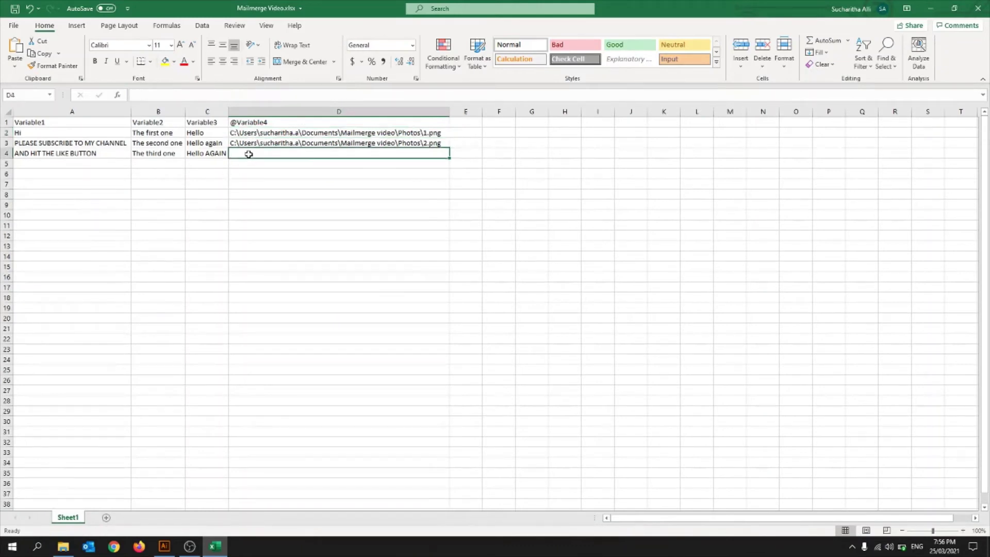
{"action": "key", "text": "ctrl+v"}
{"action": "key", "text": "F2"}
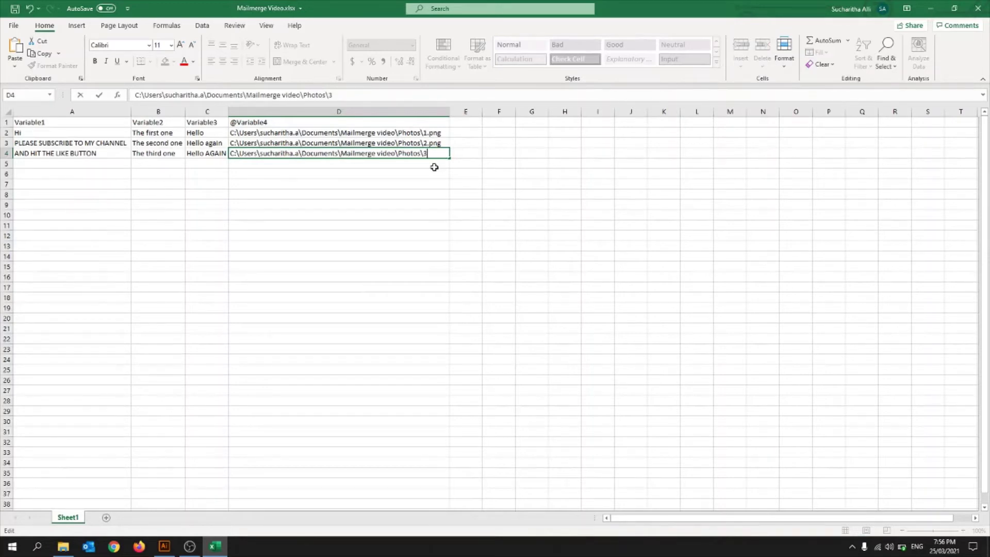
{"action": "key", "text": "Return"}
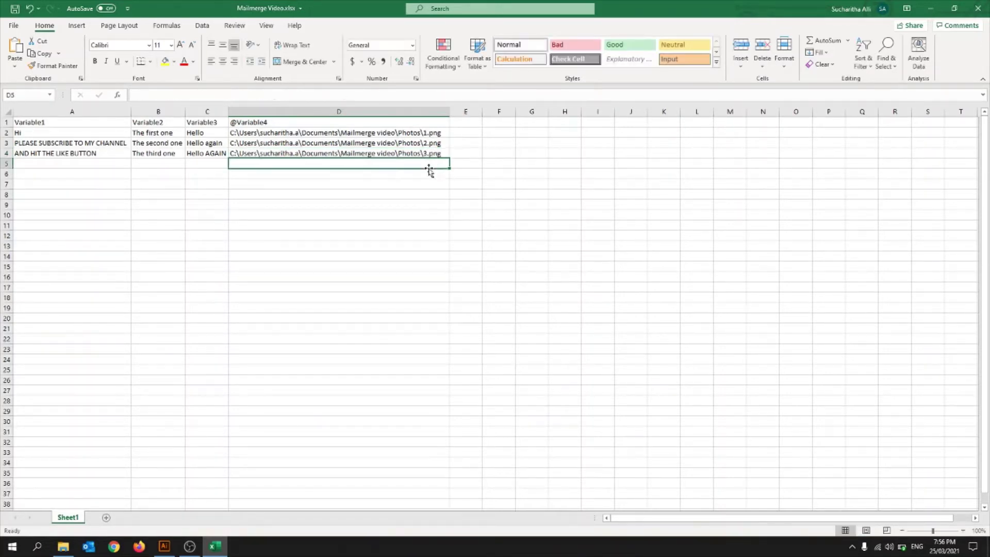
{"action": "key", "text": "ctrl+s"}
- Go up to the Mailmerge video folder and open Mailmerge Video.xlsx from File Explorer
{"action": "left_click", "coordinate": [65, 550]}
{"action": "left_click", "coordinate": [173, 81]}
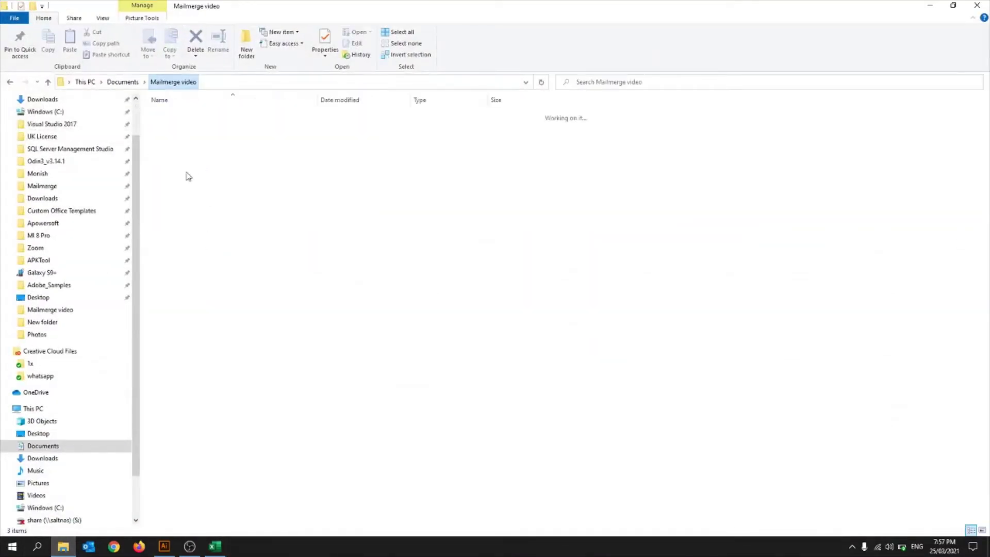
{"action": "left_click", "coordinate": [199, 137]}
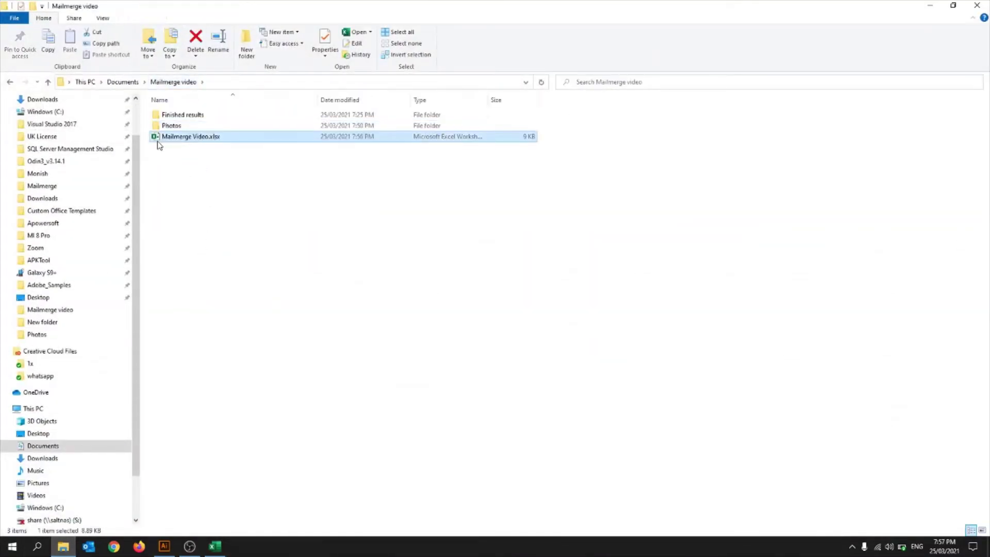
{"action": "double_click", "coordinate": [222, 141]}
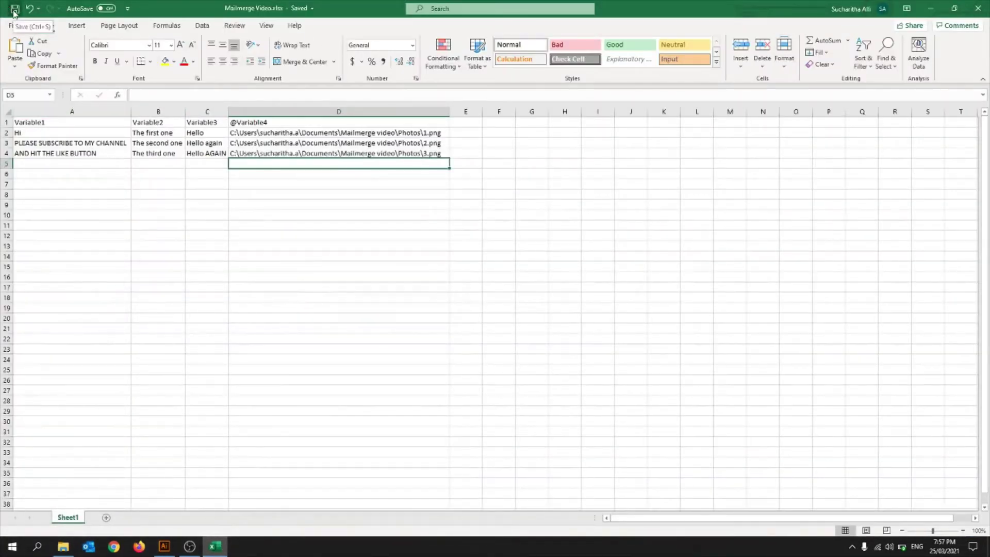
- Save As with CSV UTF-8 (Comma delimited) format and the file name Mailmerge Video
{"action": "left_click", "coordinate": [100, 219]}
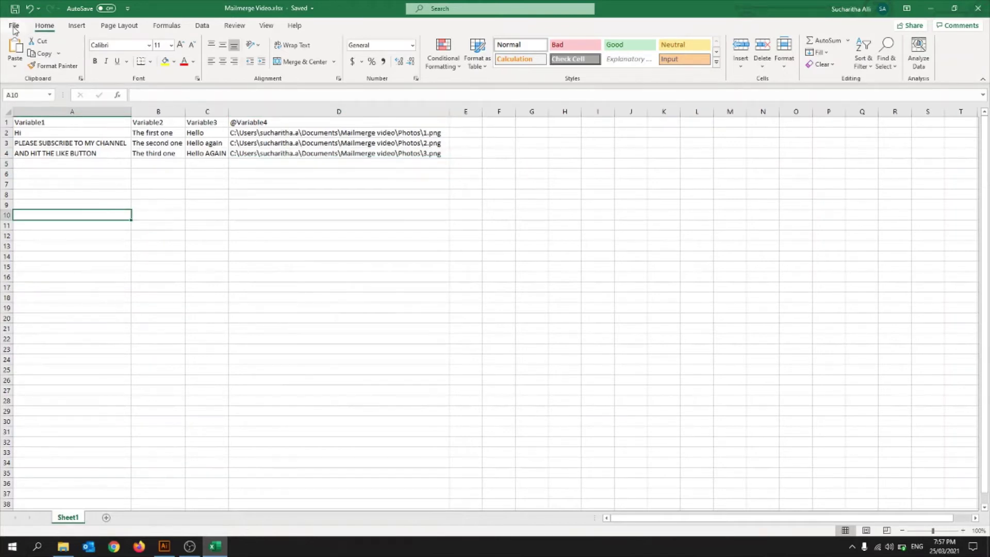
{"action": "left_click", "coordinate": [14, 26]}
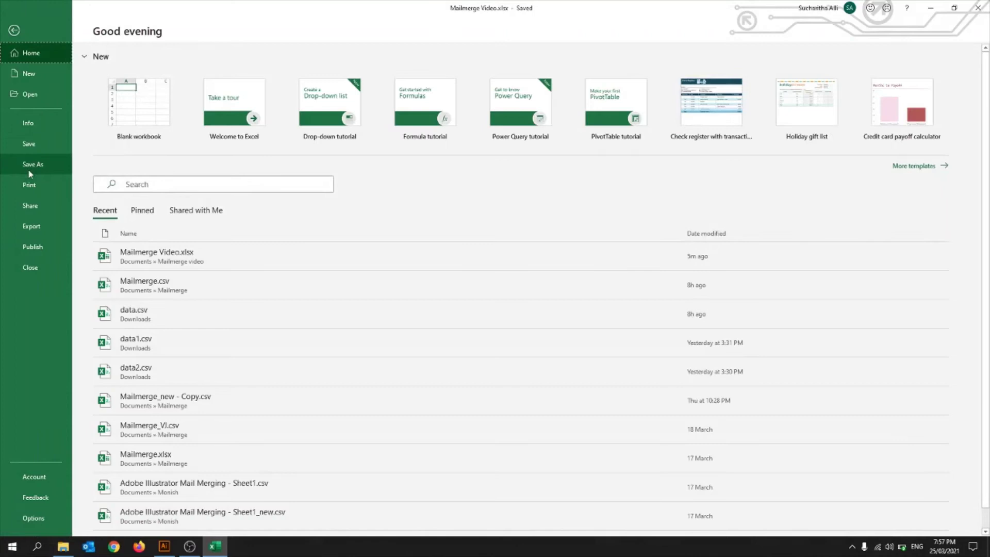
{"action": "left_click", "coordinate": [28, 170]}
{"action": "left_click", "coordinate": [147, 239]}
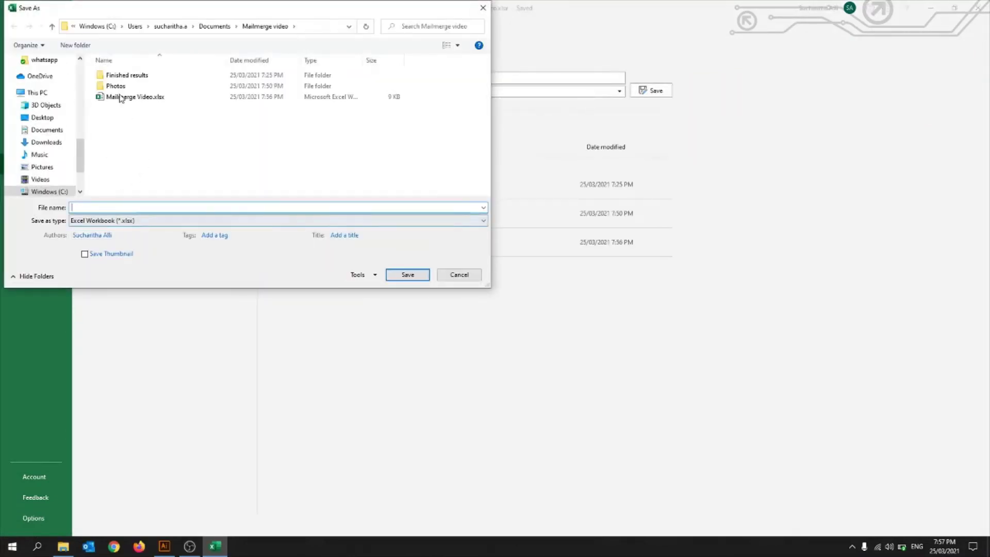
{"action": "left_click", "coordinate": [127, 222]}
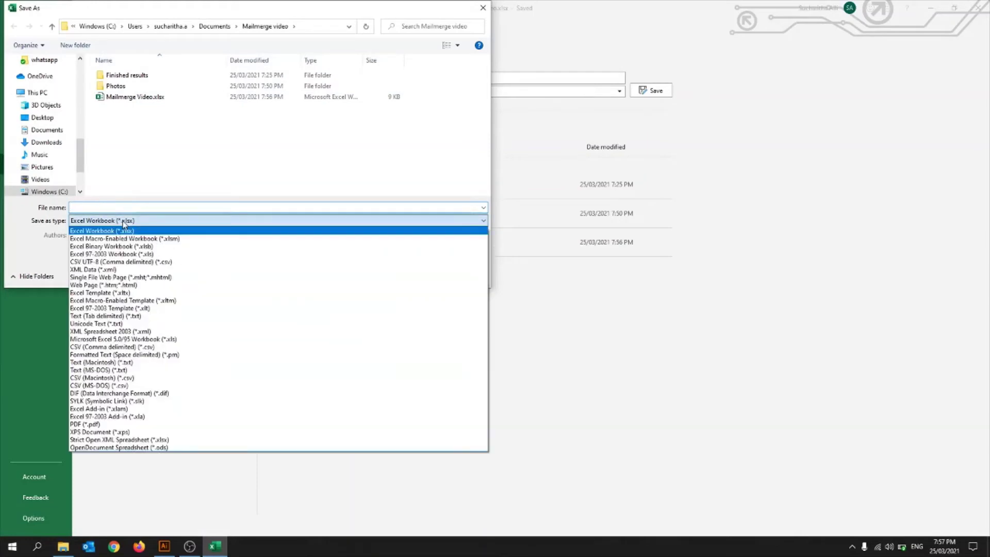
{"action": "left_click", "coordinate": [136, 262]}
{"action": "left_click", "coordinate": [106, 207]}
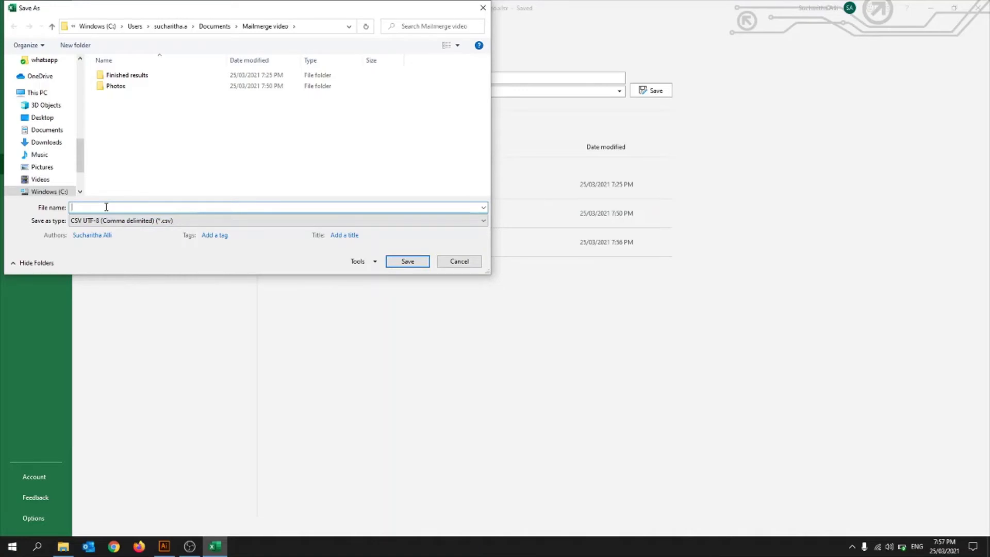
{"action": "type", "text": "Mailmerge Vide"}
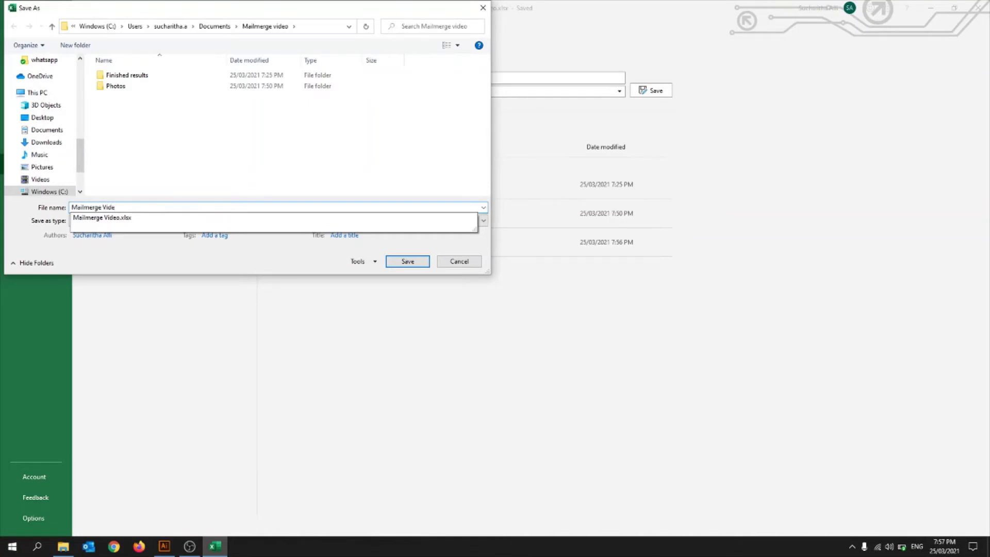
{"action": "key", "text": "Down"}
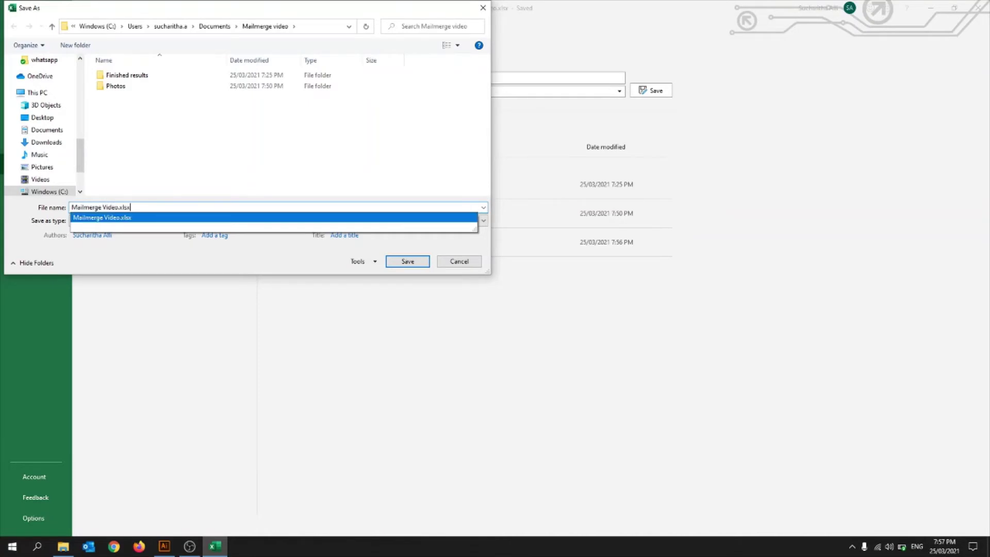
{"action": "key", "text": "Up"}
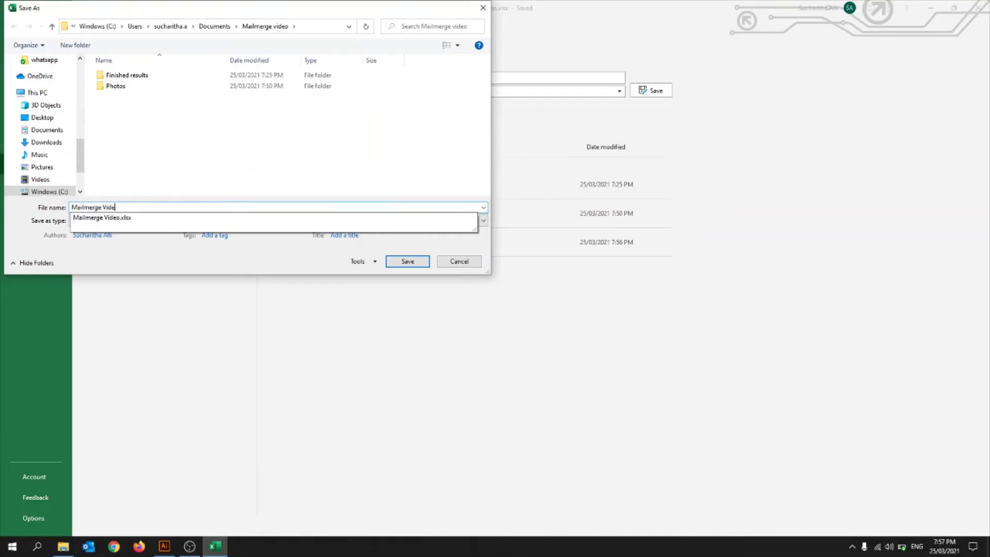
{"action": "left_click", "coordinate": [406, 261]}
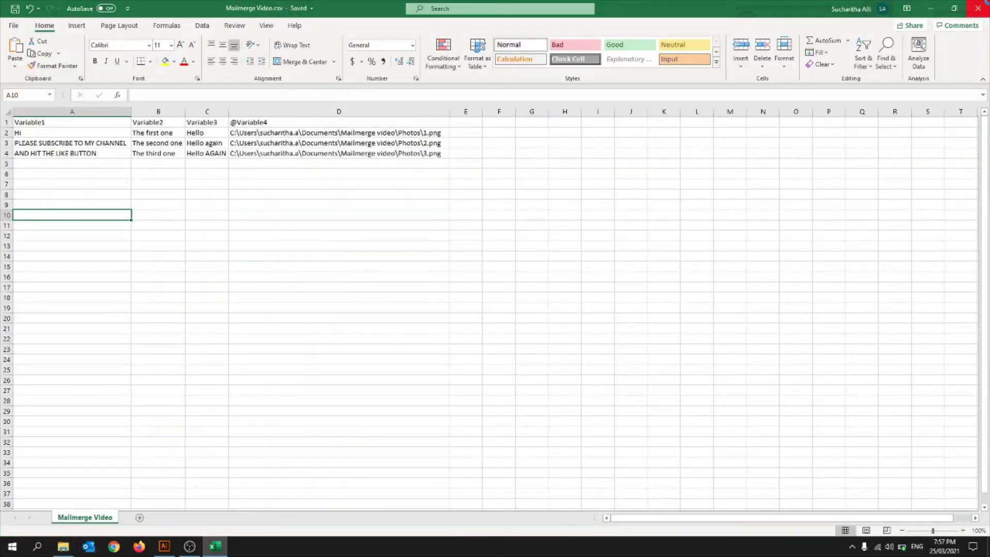
- Close Excel, confirm Mailmerge Video.csv sits in the Mailmerge video folder, and return to Illustrator
{"action": "left_click", "coordinate": [978, 8]}
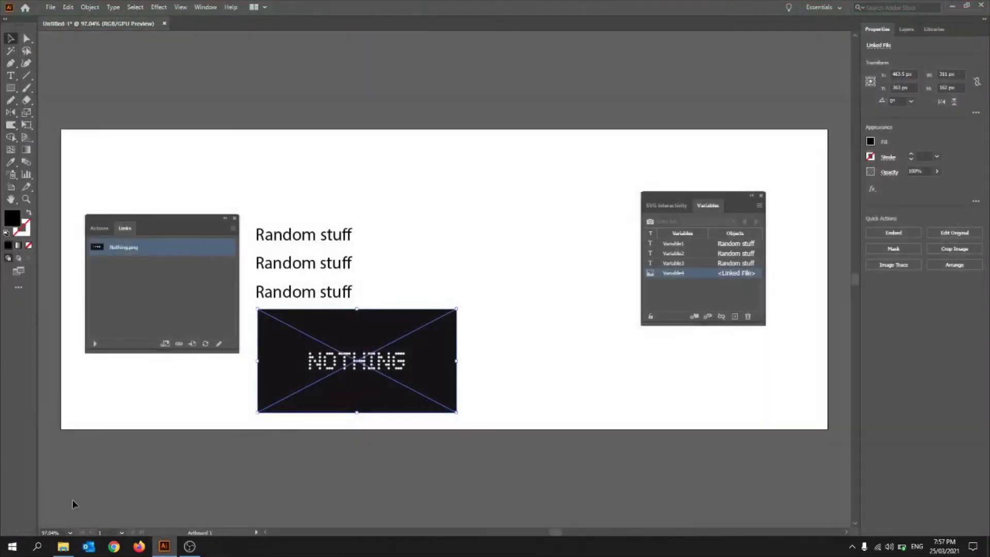
{"action": "left_click", "coordinate": [61, 549]}
{"action": "left_click", "coordinate": [220, 148]}
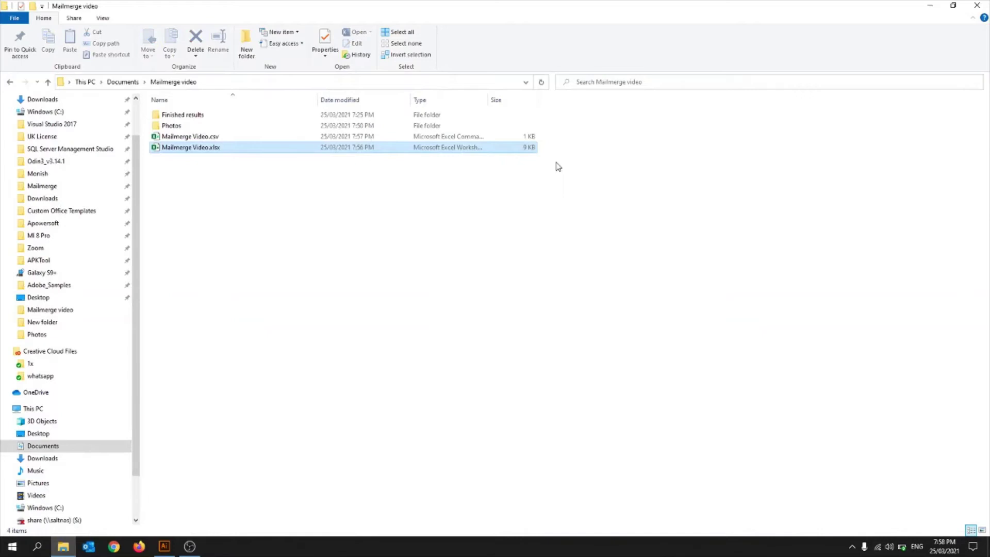
{"action": "left_click_drag", "start_coordinate": [568, 141], "coordinate": [571, 172]}
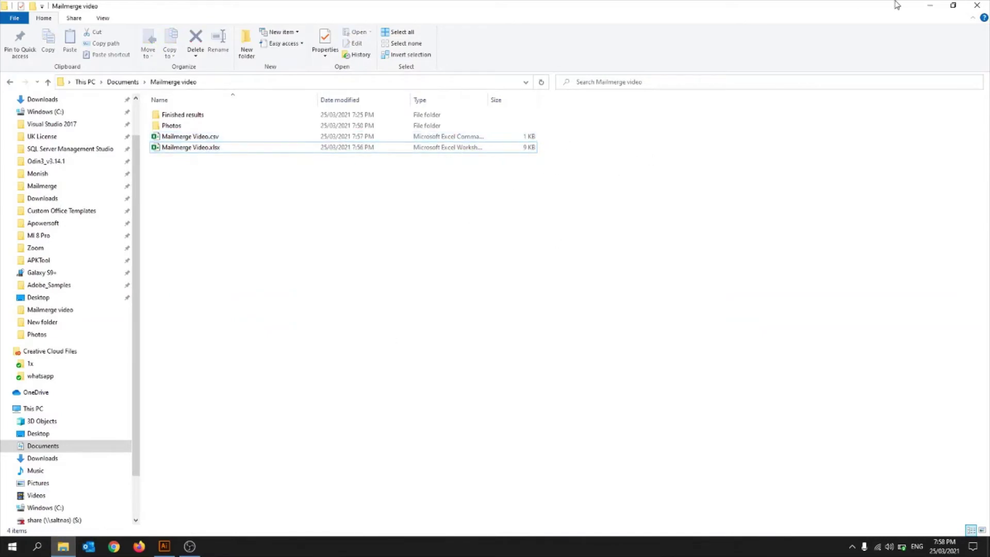
{"action": "left_click", "coordinate": [929, 5]}
{"action": "left_click", "coordinate": [399, 292]}
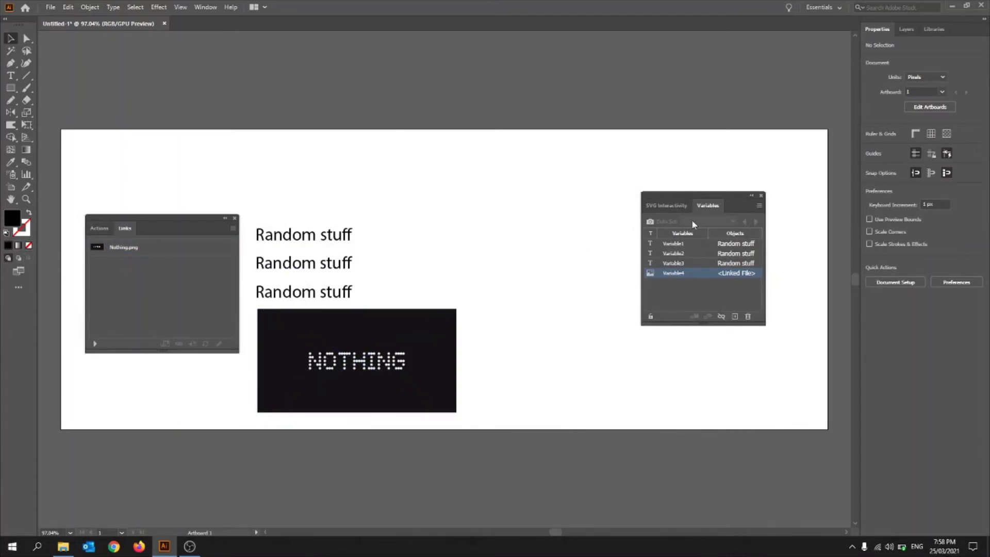
- Load Mailmerge Video.csv via Load Variable Library, confirming the overwrite of existing variables
{"action": "left_click", "coordinate": [759, 206]}
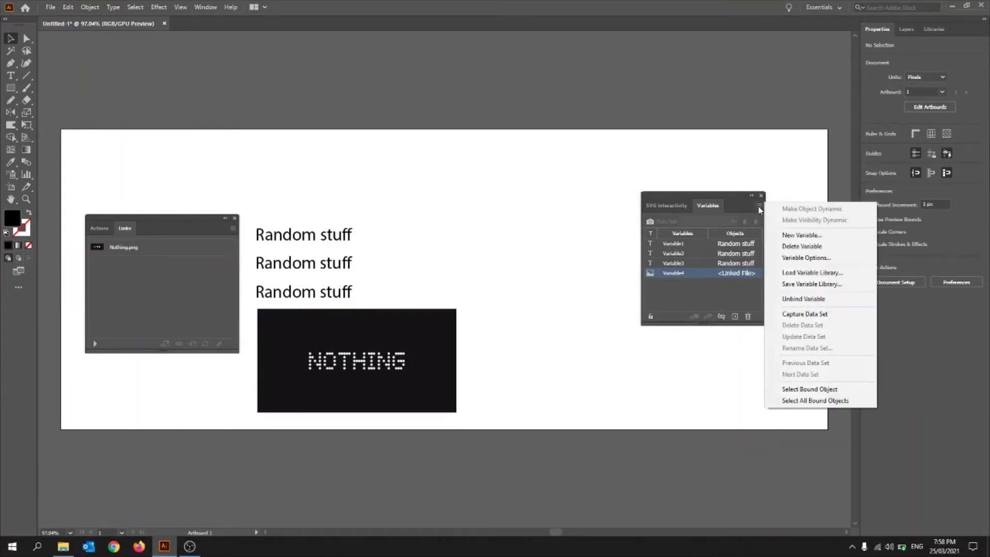
{"action": "left_click", "coordinate": [819, 274]}
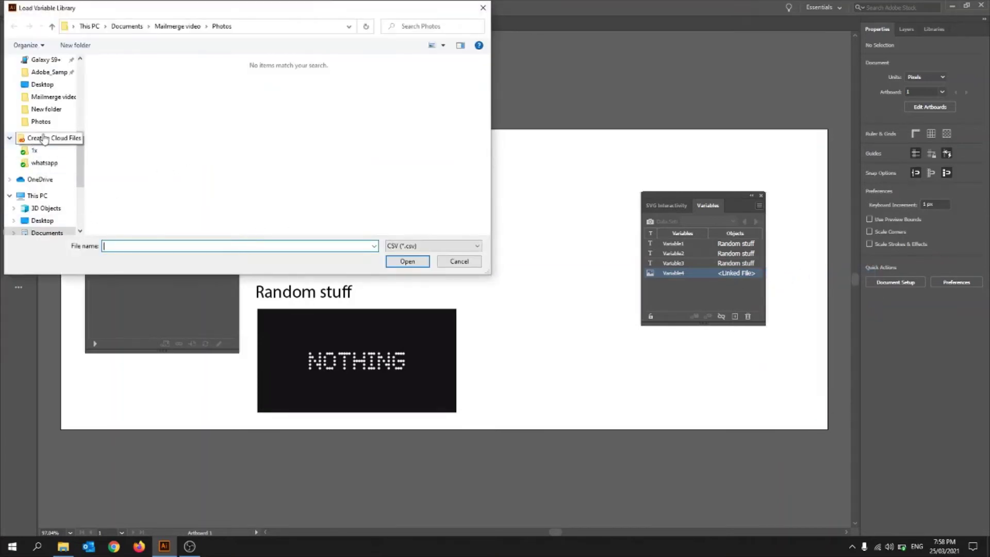
{"action": "left_click", "coordinate": [50, 98]}
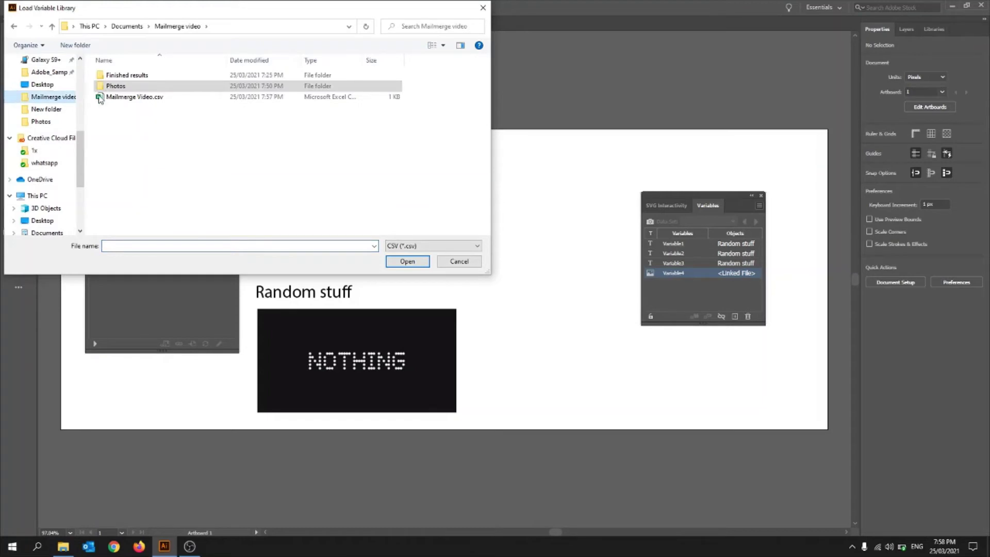
{"action": "left_click", "coordinate": [147, 99]}
{"action": "double_click", "coordinate": [147, 98]}
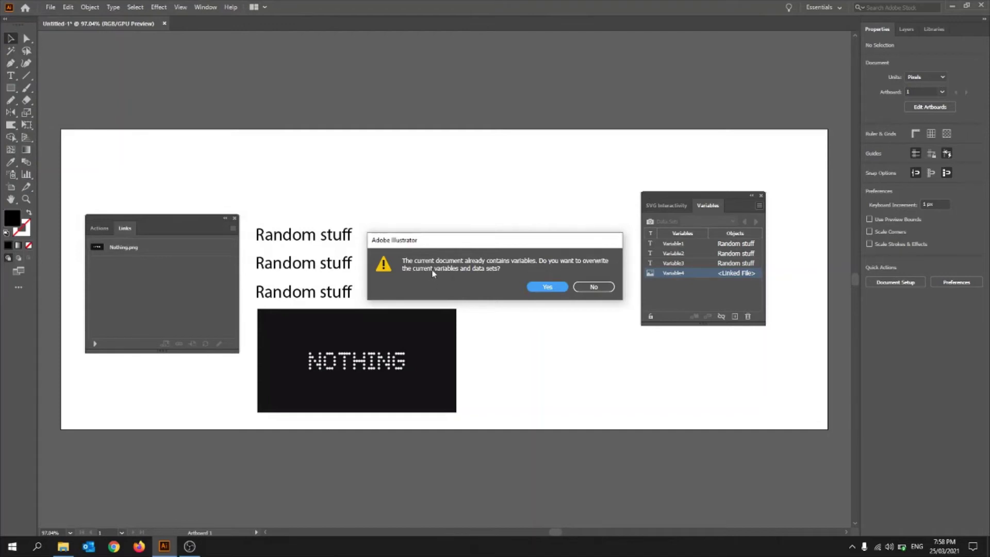
{"action": "left_click", "coordinate": [548, 288]}
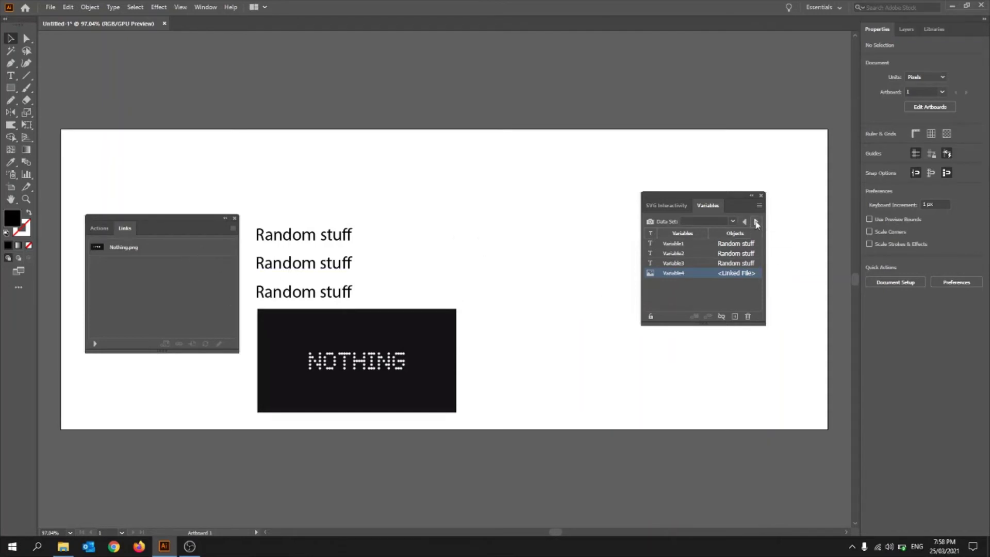
{"action": "left_click", "coordinate": [708, 312]}
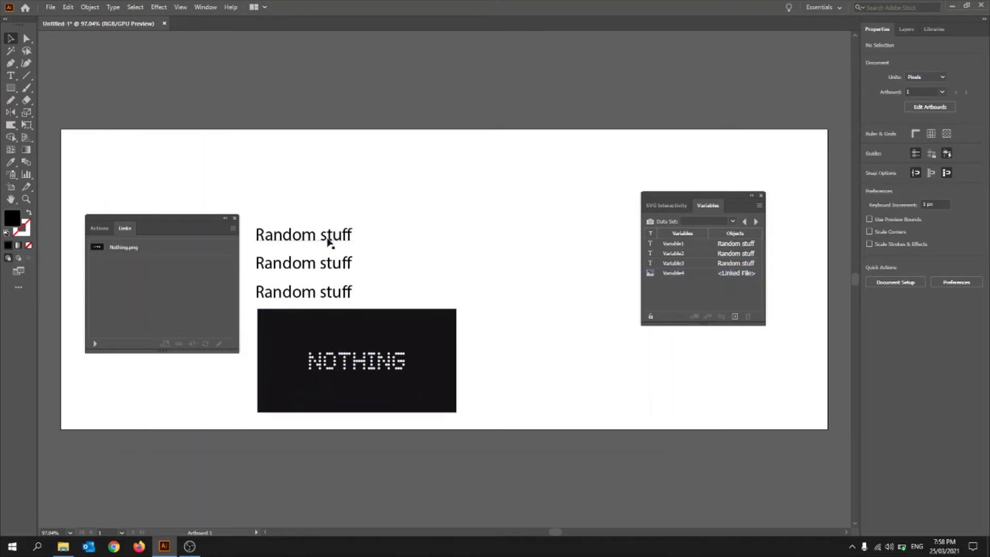
- Reload Mailmerge Video.csv as the variable library and apply Data Set 1
{"action": "left_click", "coordinate": [760, 206]}
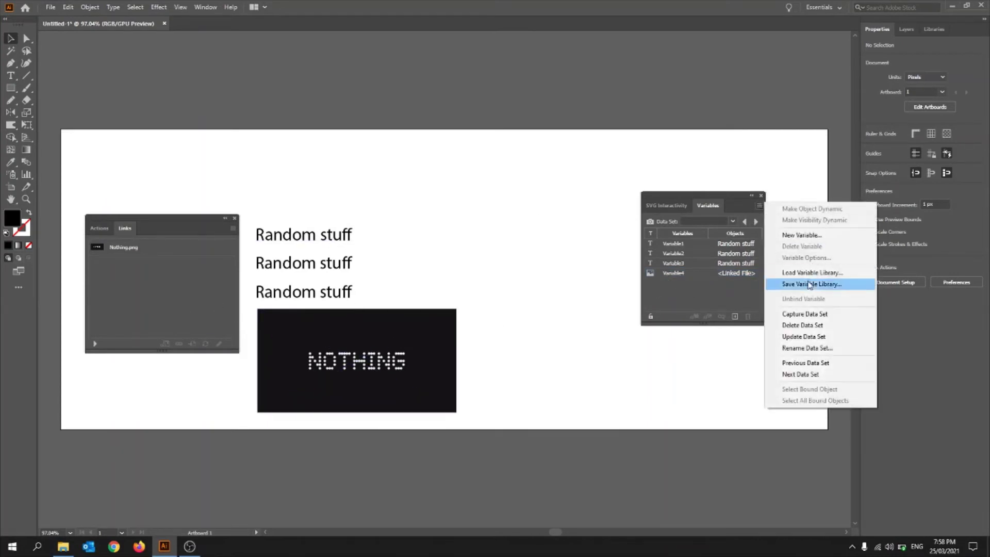
{"action": "left_click", "coordinate": [788, 273]}
{"action": "double_click", "coordinate": [134, 97]}
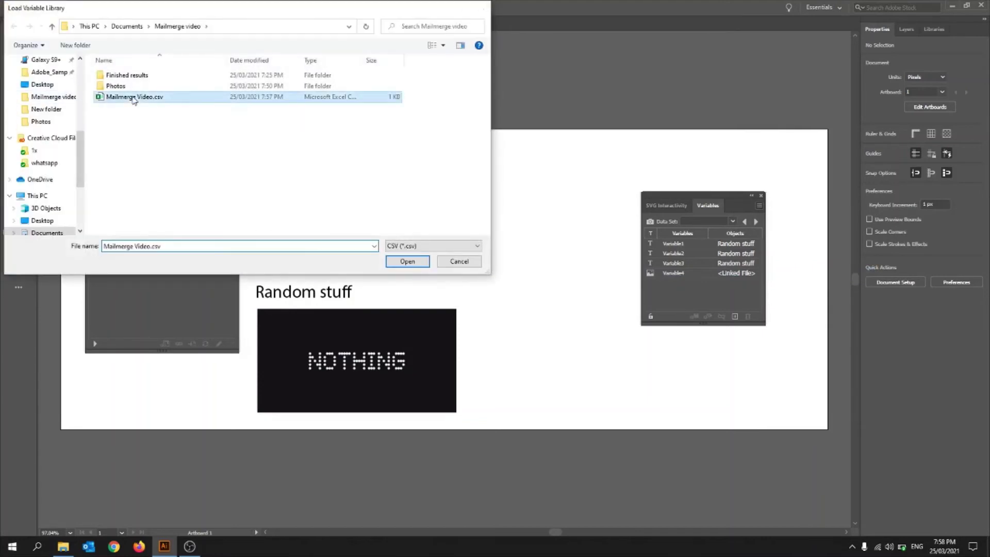
{"action": "left_click", "coordinate": [548, 287]}
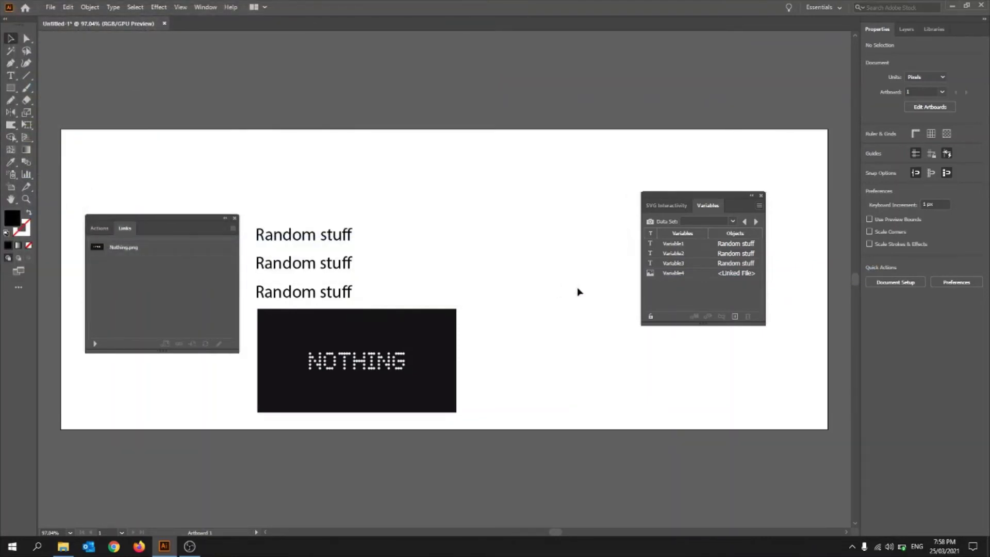
{"action": "left_click", "coordinate": [732, 221]}
{"action": "left_click", "coordinate": [711, 231]}
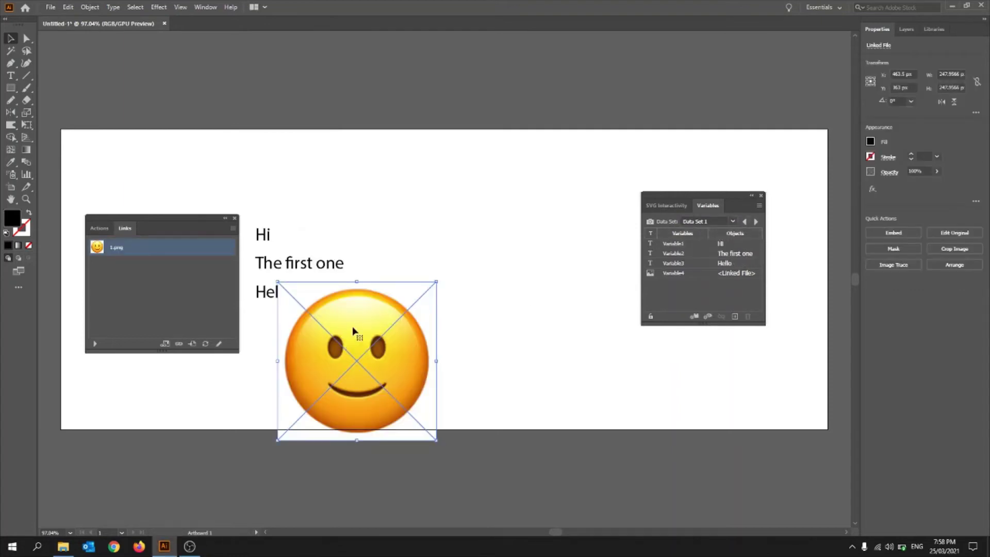
- Place the smiley image to the right of the text lines and move the Variables panel up
{"action": "left_click_drag", "start_coordinate": [344, 328], "coordinate": [600, 311]}
{"action": "left_click_drag", "start_coordinate": [662, 200], "coordinate": [578, 67]}
{"action": "left_click_drag", "start_coordinate": [608, 371], "coordinate": [649, 322]}
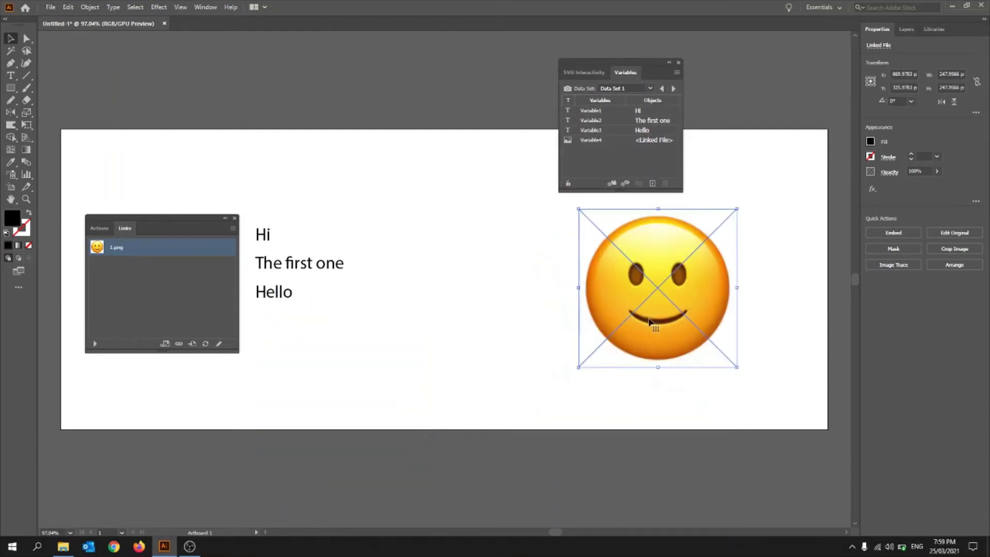
- Cycle back and forth through Data Sets 1–3, ending on Data Set 1
{"action": "left_click", "coordinate": [674, 89]}
{"action": "left_click", "coordinate": [662, 88]}
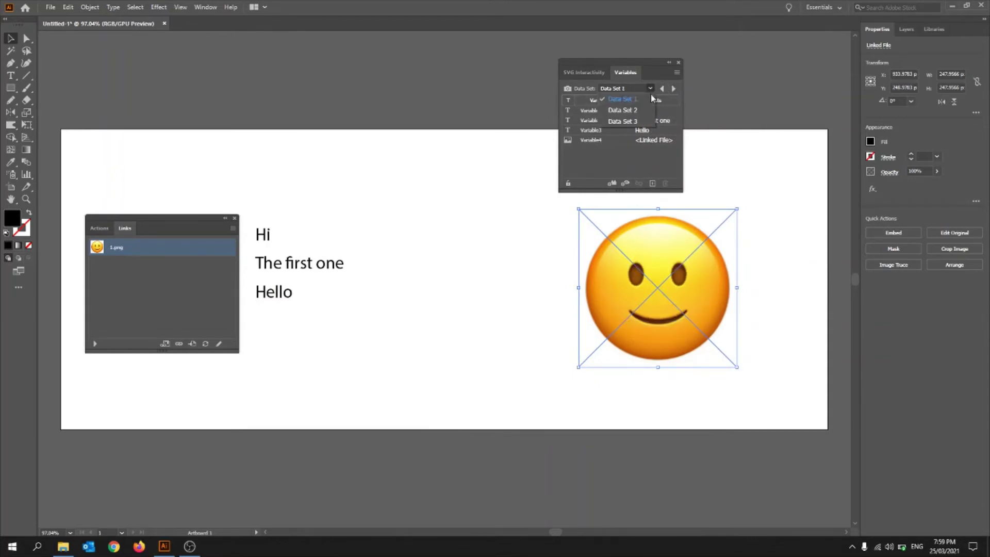
{"action": "left_click", "coordinate": [673, 89]}
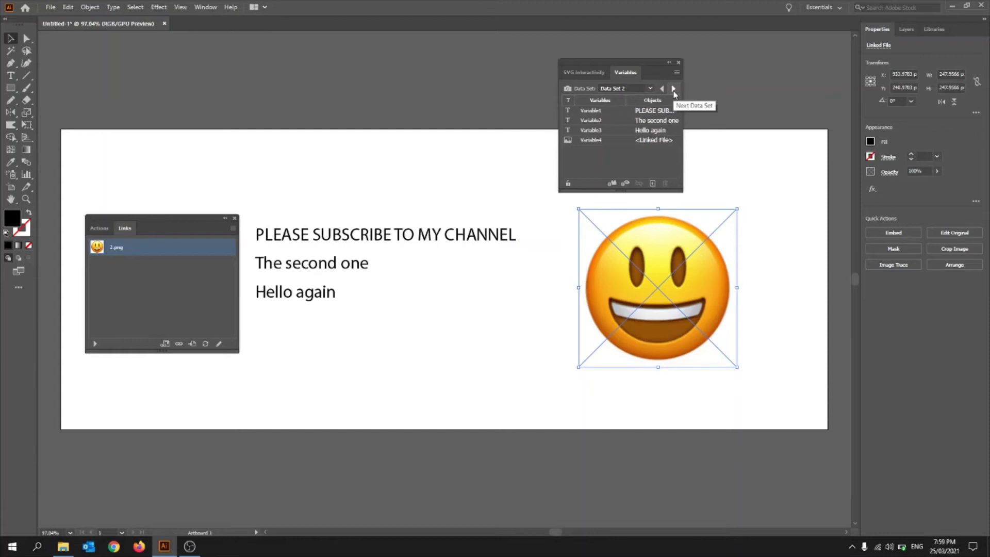
{"action": "left_click", "coordinate": [674, 89]}
{"action": "left_click", "coordinate": [660, 88]}
{"action": "left_click", "coordinate": [660, 88]}
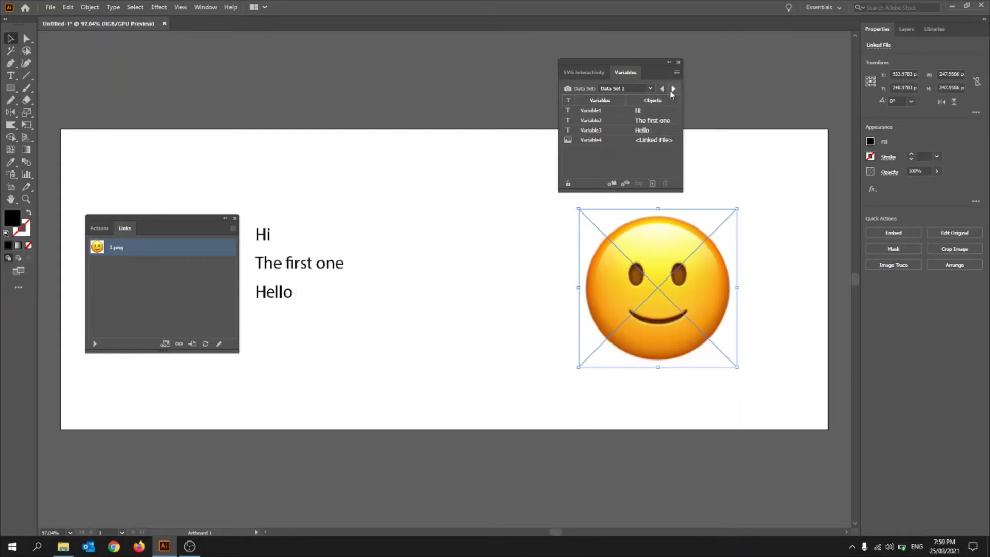
{"action": "left_click", "coordinate": [673, 88]}
{"action": "left_click", "coordinate": [673, 89]}
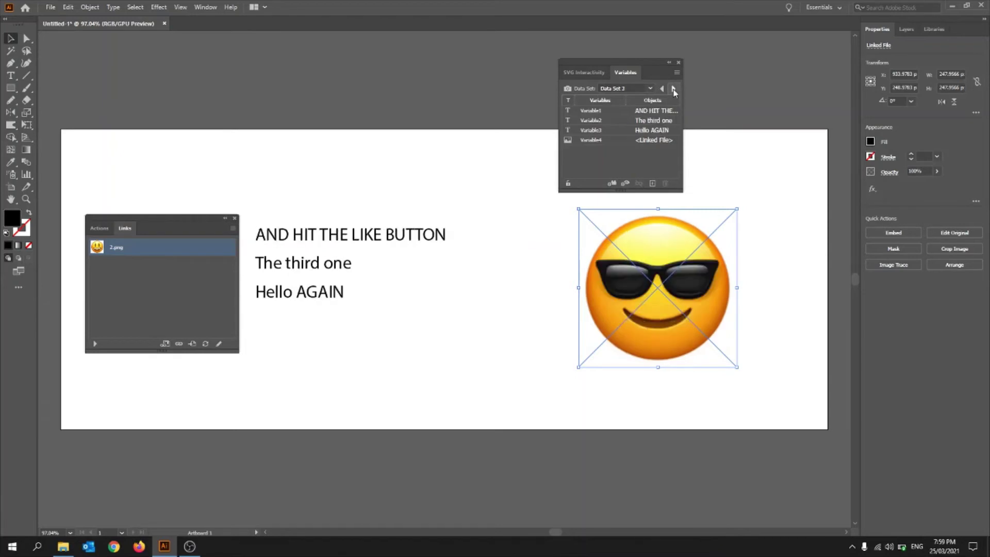
{"action": "left_click", "coordinate": [660, 89]}
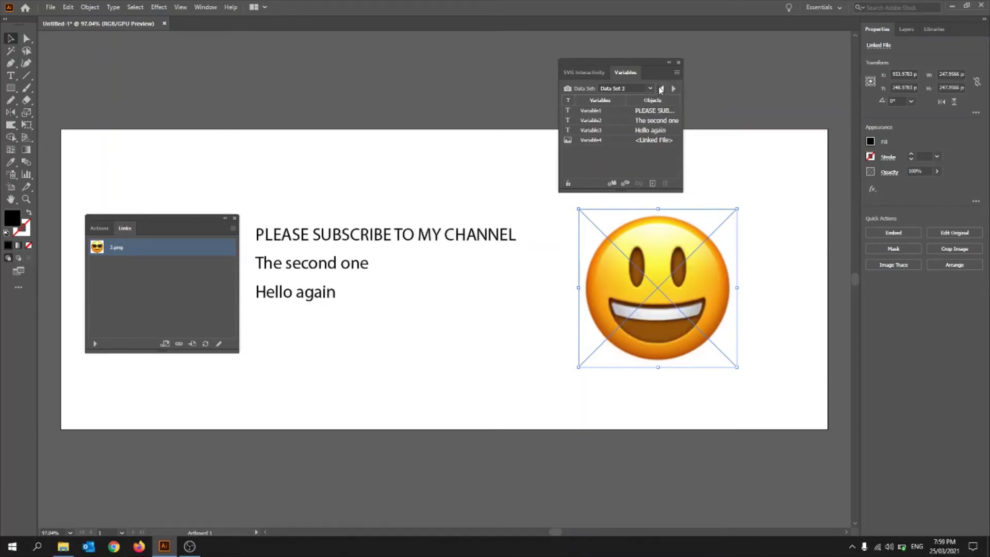
{"action": "left_click", "coordinate": [661, 89]}
{"action": "left_click", "coordinate": [674, 88]}
{"action": "left_click", "coordinate": [674, 89]}
{"action": "left_click", "coordinate": [660, 88]}
{"action": "left_click", "coordinate": [660, 89]}
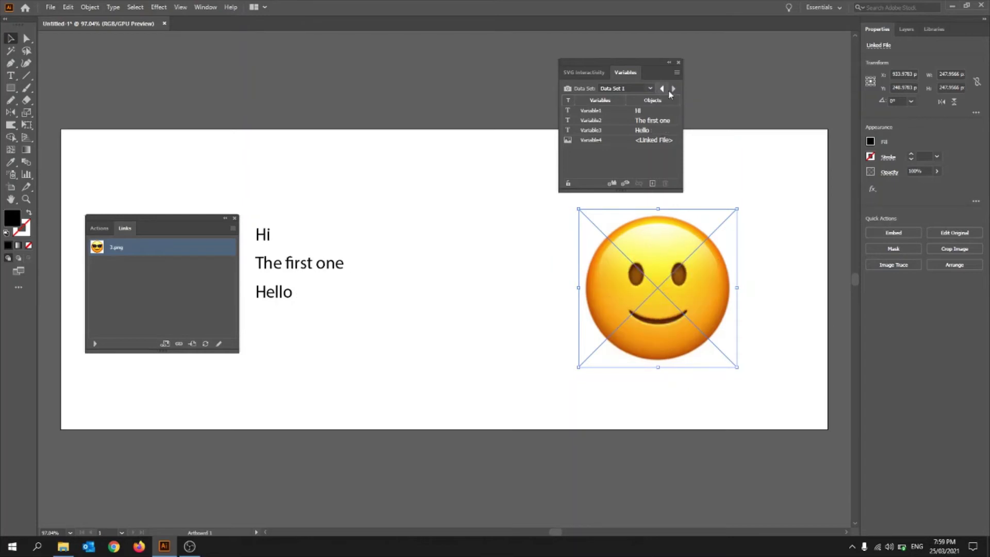
{"action": "left_click", "coordinate": [674, 88]}
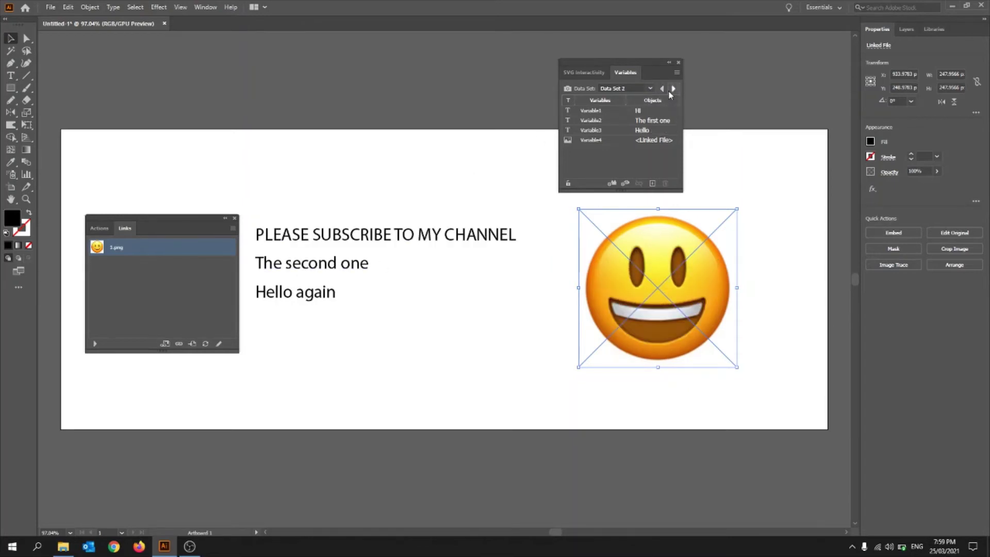
{"action": "left_click", "coordinate": [673, 88]}
{"action": "left_click", "coordinate": [661, 89]}
{"action": "left_click", "coordinate": [662, 88]}
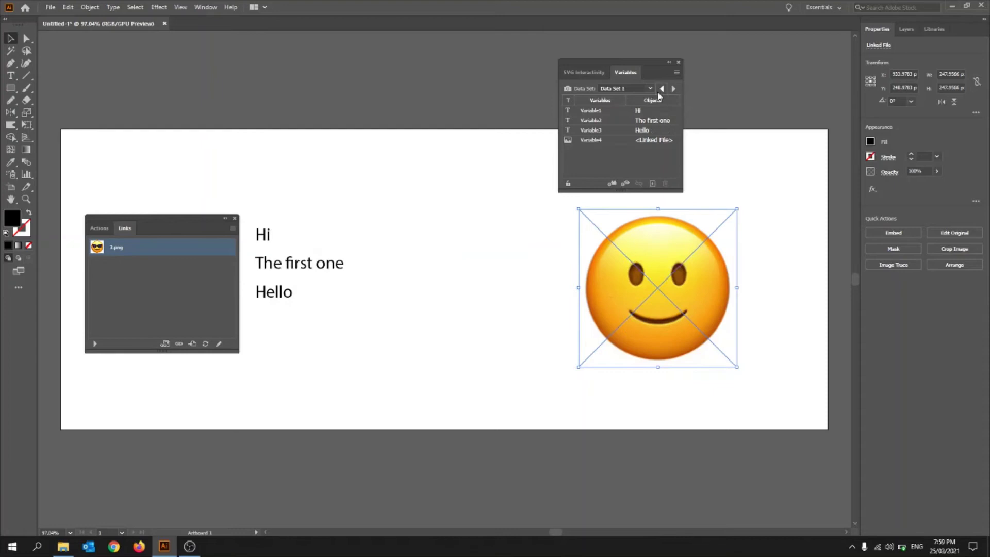
{"action": "left_click", "coordinate": [673, 89]}
{"action": "left_click", "coordinate": [673, 89]}
{"action": "left_click", "coordinate": [673, 88]}
{"action": "left_click", "coordinate": [672, 91]}
{"action": "left_click", "coordinate": [672, 90]}
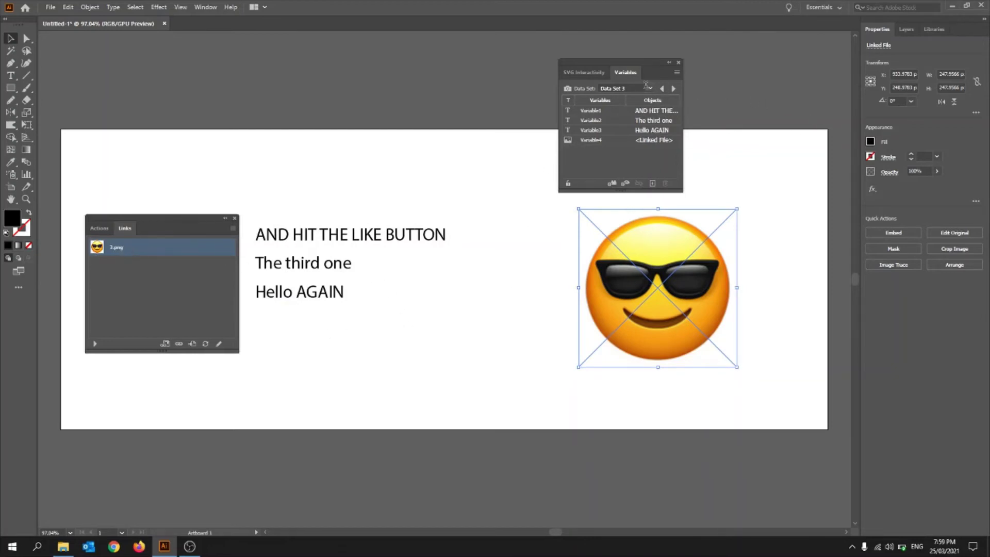
{"action": "left_click", "coordinate": [662, 88]}
{"action": "left_click", "coordinate": [662, 88]}
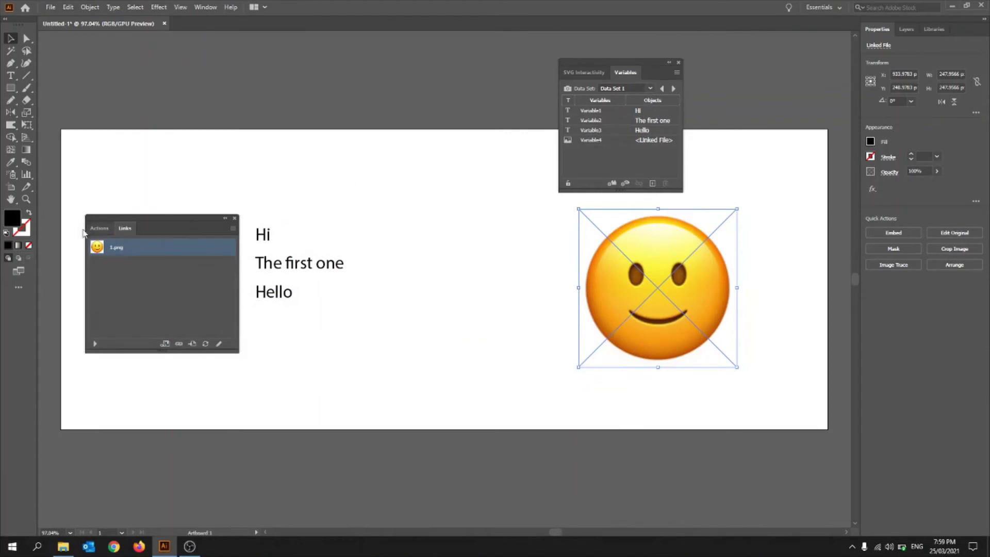
- Show the Actions list, move the Actions panel up and right, then close Variables
{"action": "left_click", "coordinate": [105, 229]}
{"action": "left_click_drag", "start_coordinate": [131, 218], "coordinate": [501, 155]}
{"action": "left_click_drag", "start_coordinate": [673, 76], "coordinate": [245, 118]}
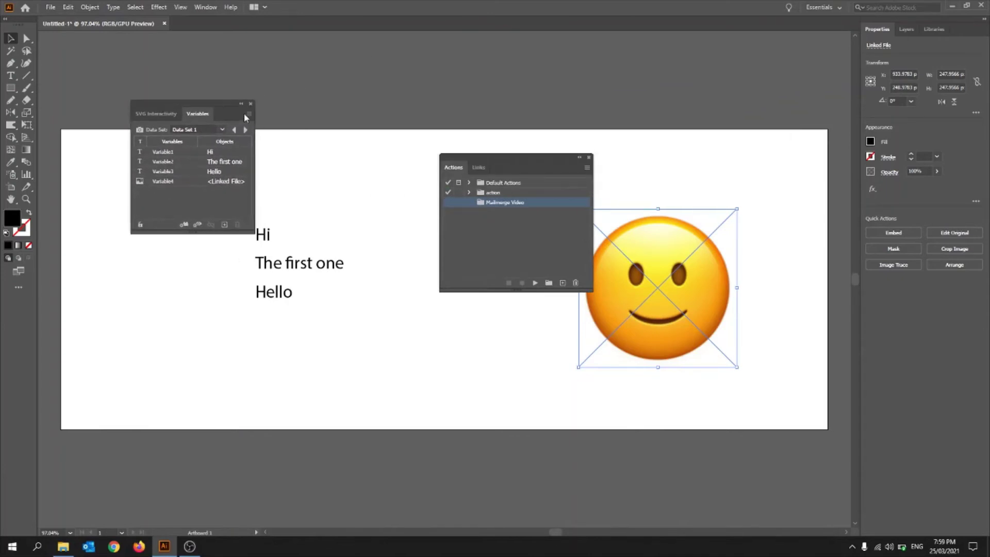
{"action": "left_click", "coordinate": [251, 104]}
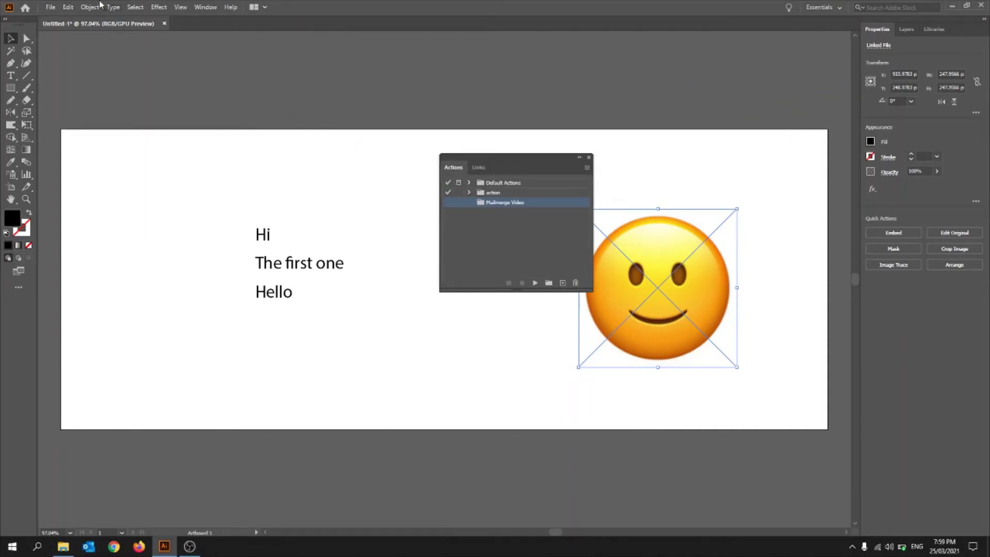
- Reopen the Variables panel from the Window menu, park it top-left, and start a new action
{"action": "left_click", "coordinate": [205, 6]}
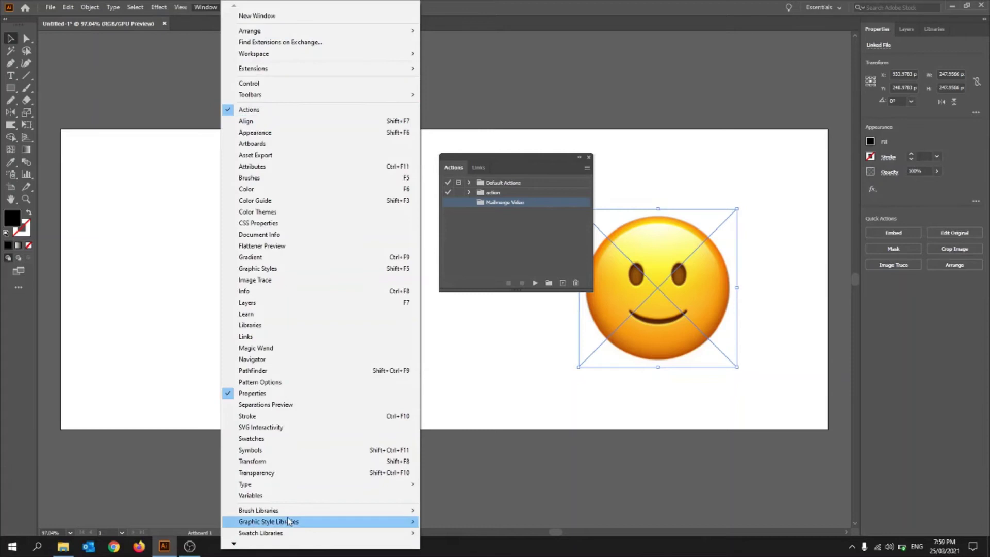
{"action": "left_click", "coordinate": [251, 495]}
{"action": "left_click_drag", "start_coordinate": [171, 98], "coordinate": [105, 68]}
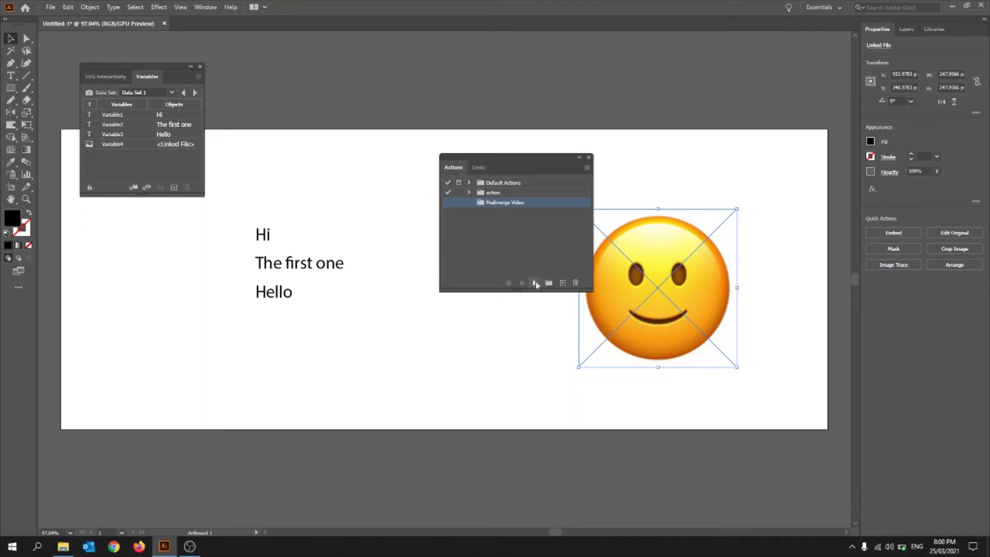
{"action": "left_click", "coordinate": [561, 286]}
- Keep the name Action 1 in the Mailmerge Video set and start recording it
{"action": "left_click", "coordinate": [496, 232]}
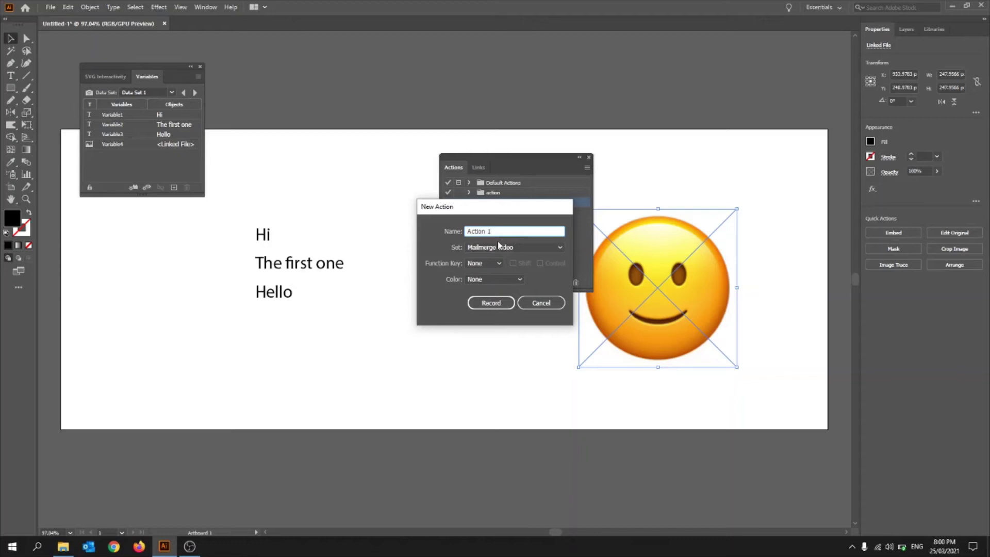
{"action": "left_click", "coordinate": [490, 303]}
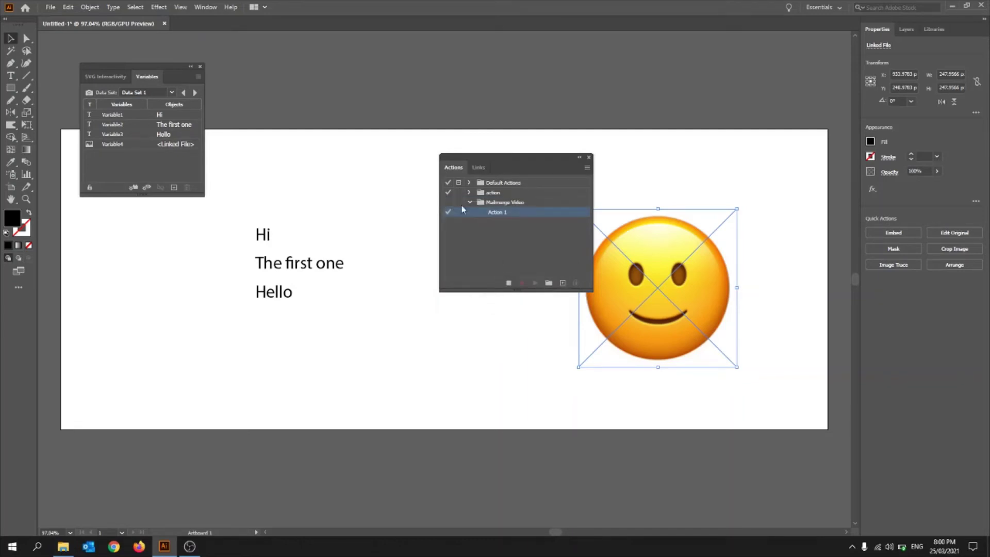
- Export the artboard as a JPEG named '1' into Mailmerge video > Finished results, accepting the default JPEG options
{"action": "left_click", "coordinate": [51, 7]}
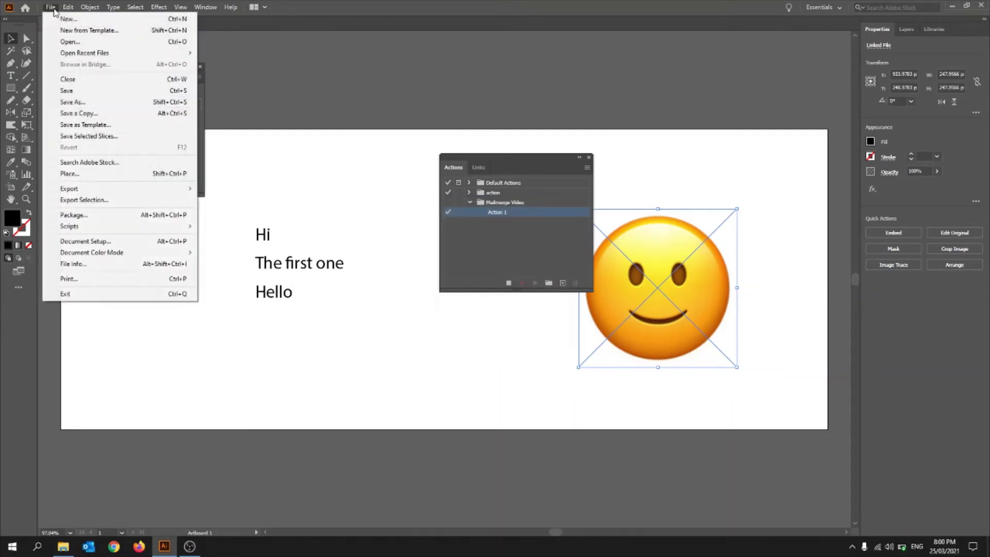
{"action": "mouse_move", "coordinate": [76, 193]}
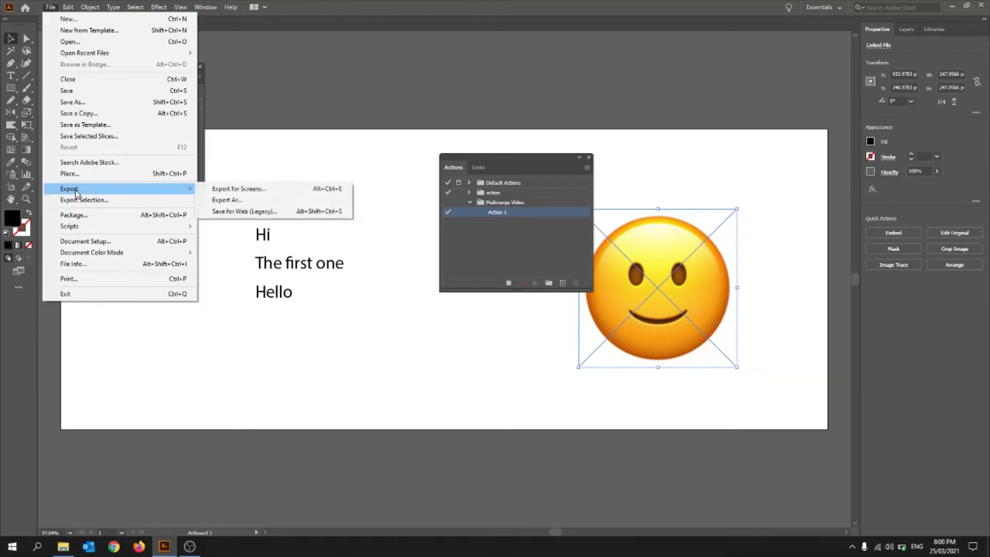
{"action": "left_click", "coordinate": [234, 203]}
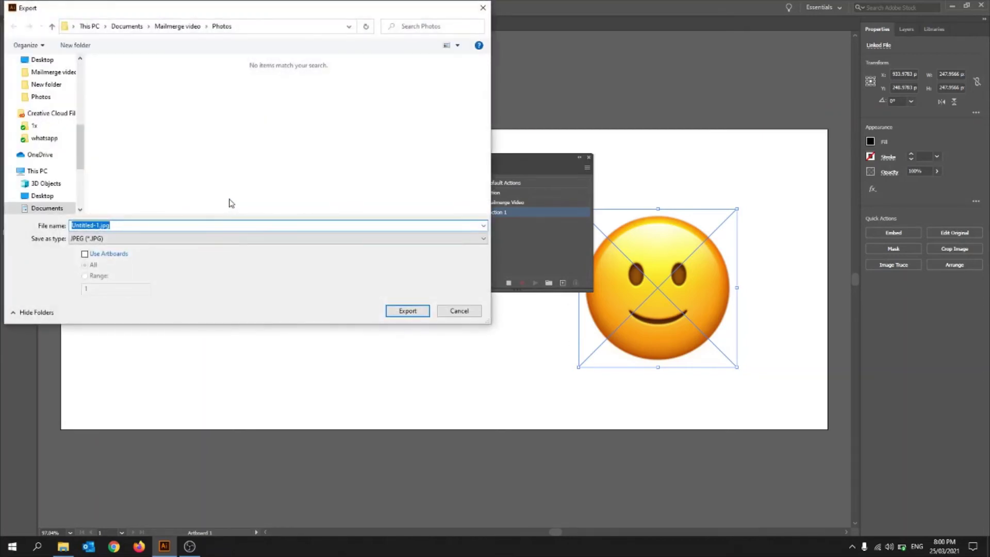
{"action": "left_click", "coordinate": [184, 27]}
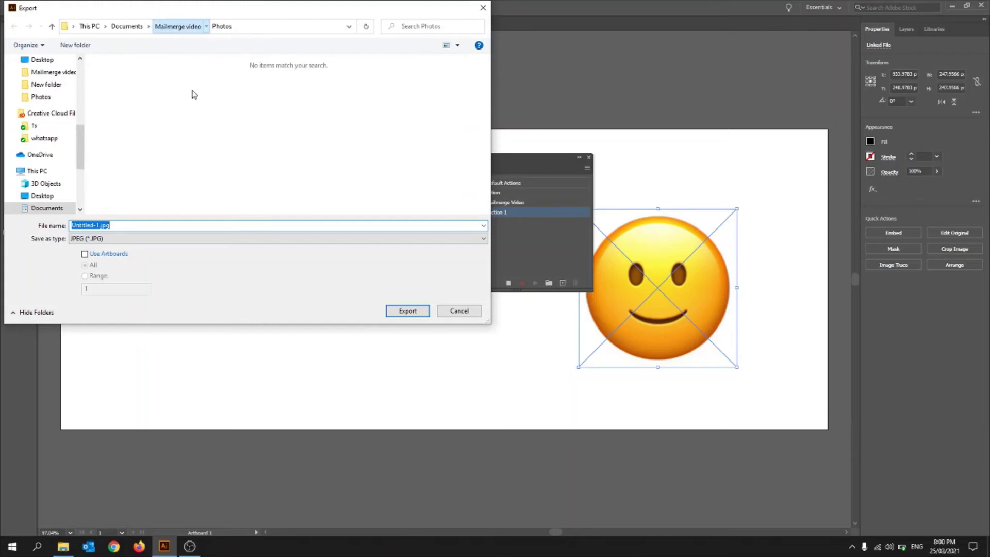
{"action": "double_click", "coordinate": [128, 77]}
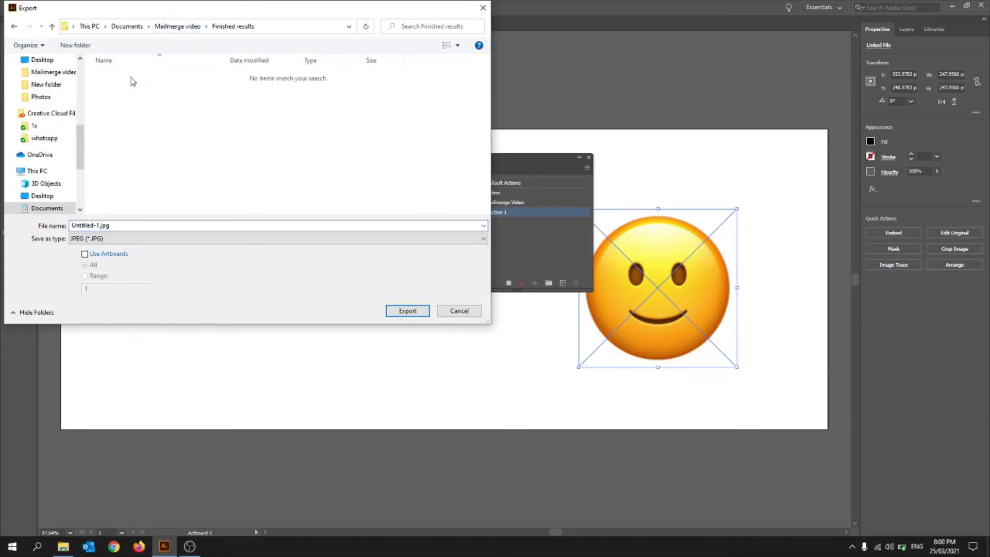
{"action": "double_click", "coordinate": [120, 226]}
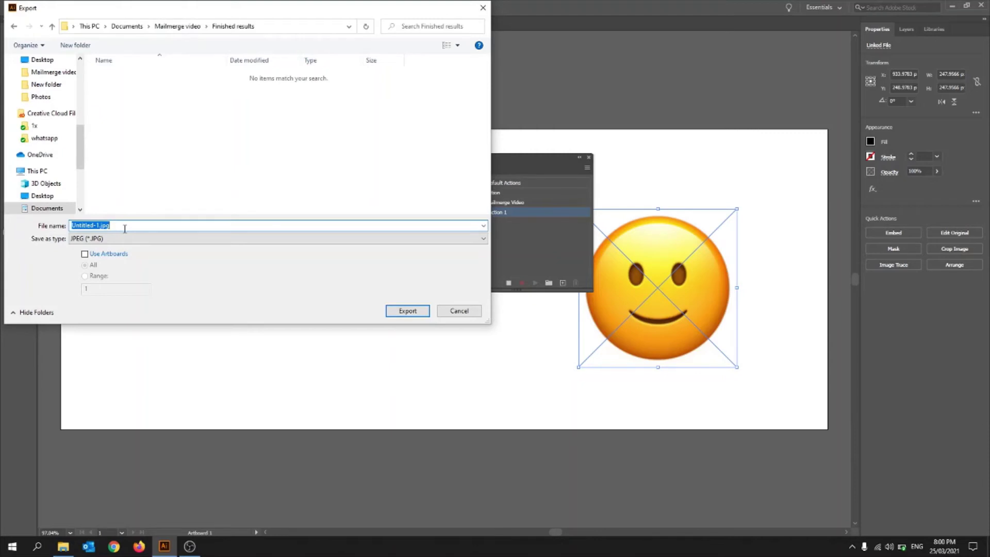
{"action": "type", "text": "1"}
{"action": "left_click", "coordinate": [407, 313]}
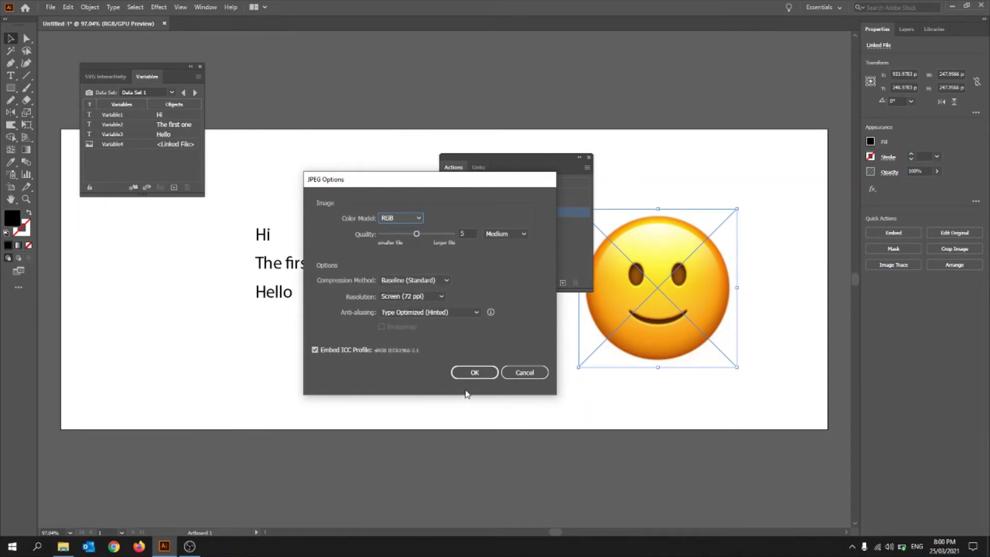
{"action": "left_click", "coordinate": [470, 372]}
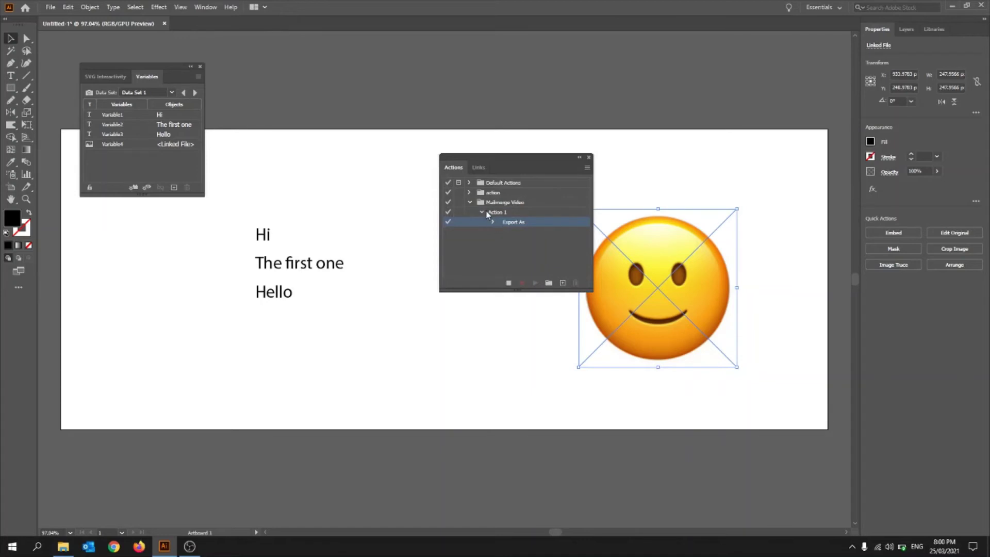
- Stop recording, select Action 1 and play it, then return to Data Set 1
{"action": "left_click", "coordinate": [508, 284]}
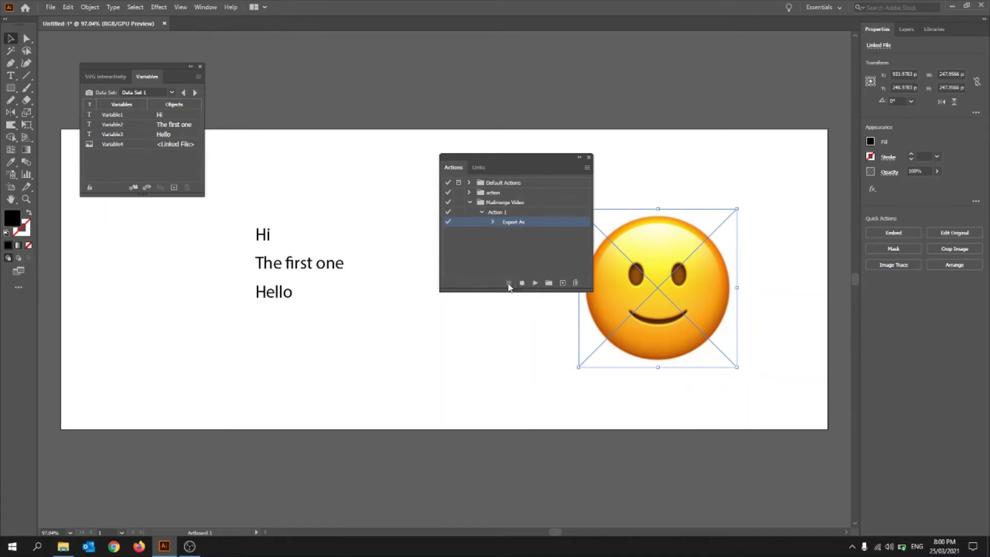
{"action": "left_click", "coordinate": [487, 261]}
{"action": "left_click_drag", "start_coordinate": [473, 158], "coordinate": [439, 156]}
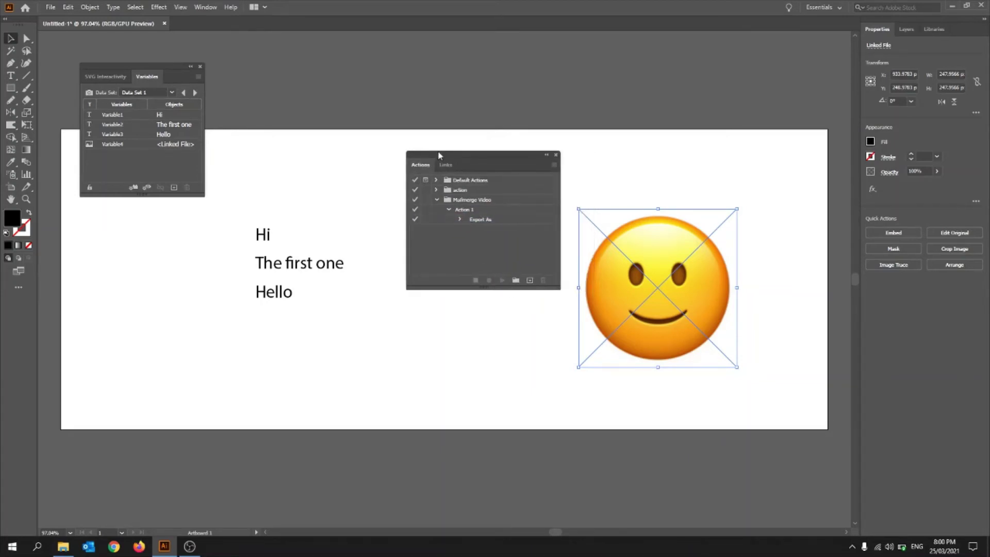
{"action": "left_click", "coordinate": [448, 210]}
{"action": "left_click", "coordinate": [463, 211]}
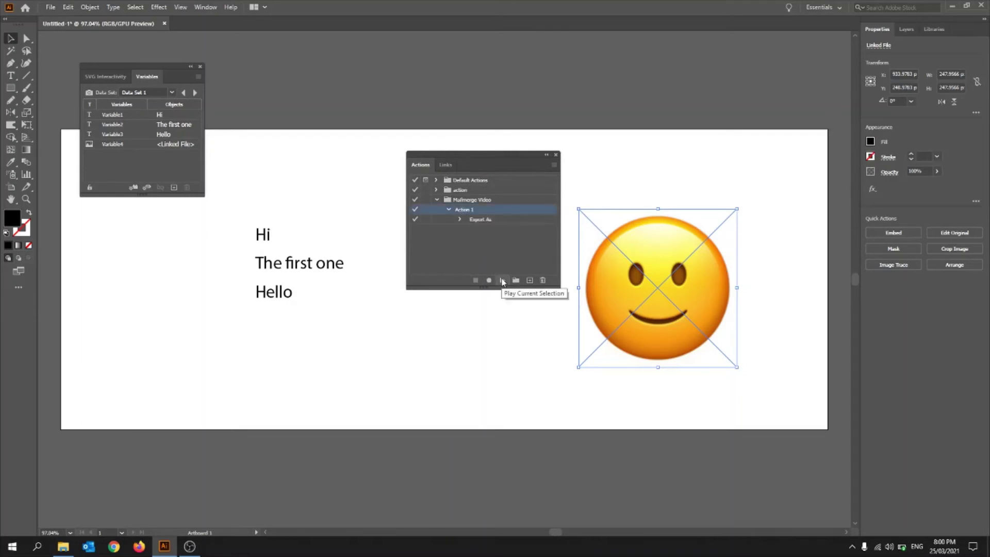
{"action": "left_click", "coordinate": [503, 281]}
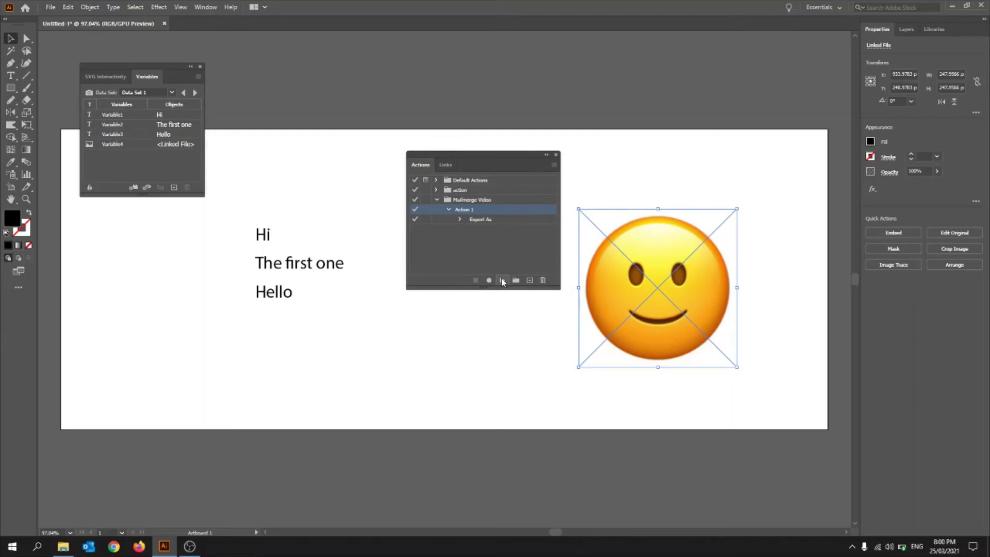
{"action": "left_click", "coordinate": [186, 93]}
{"action": "left_click", "coordinate": [184, 93]}
- Expand the Export As step to check its saved destination path
{"action": "left_click", "coordinate": [460, 220]}
{"action": "left_click", "coordinate": [485, 230]}
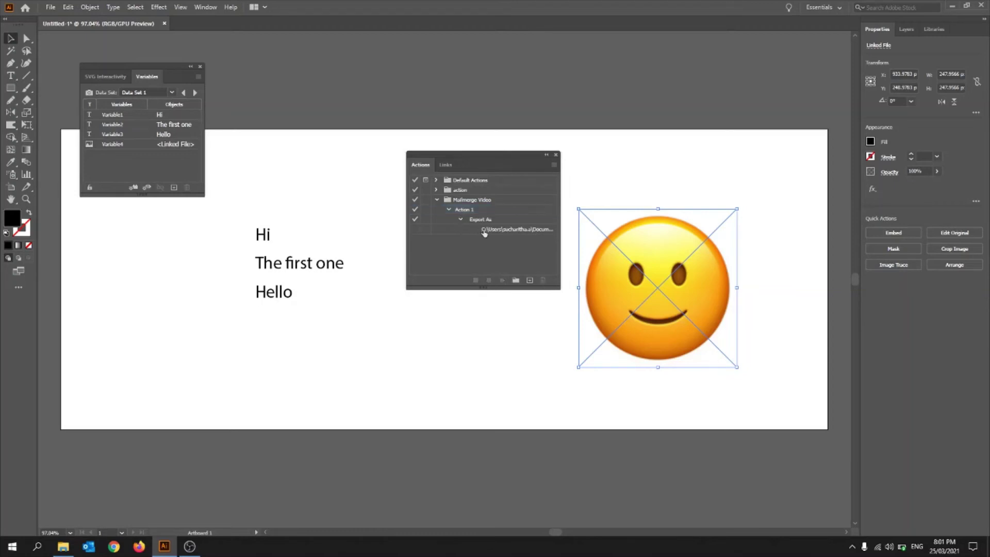
{"action": "left_click", "coordinate": [460, 220]}
{"action": "left_click", "coordinate": [555, 164]}
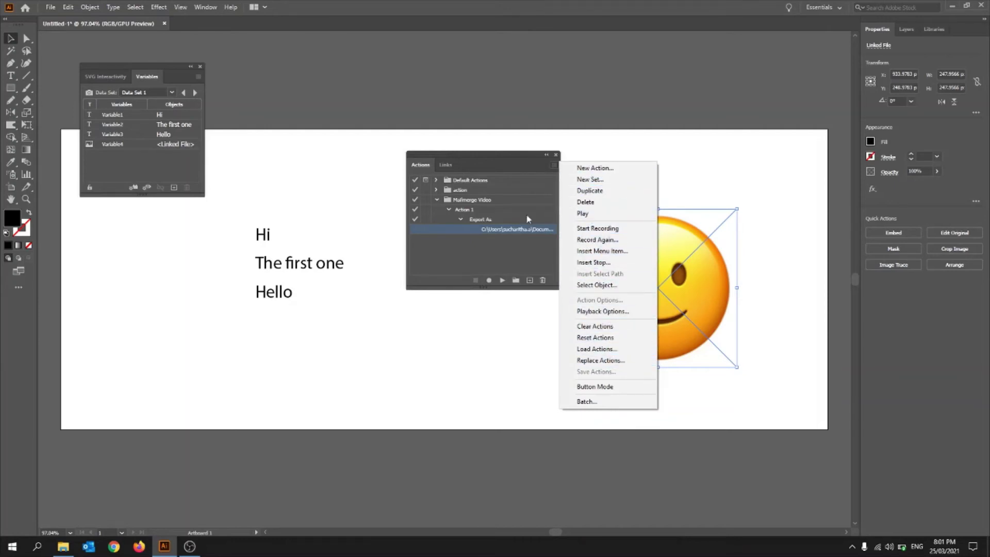
{"action": "left_click", "coordinate": [464, 218]}
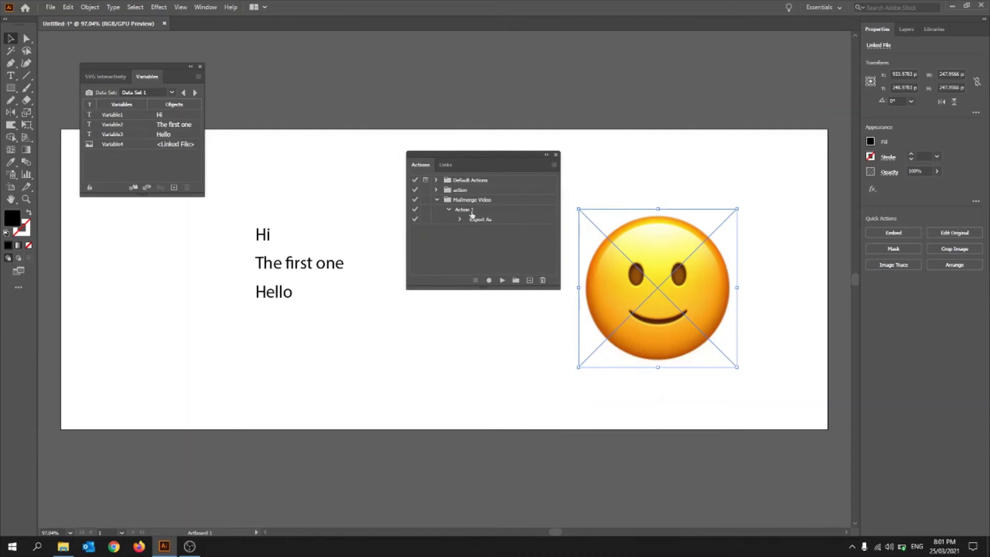
{"action": "left_click", "coordinate": [506, 220]}
{"action": "left_click", "coordinate": [554, 168]}
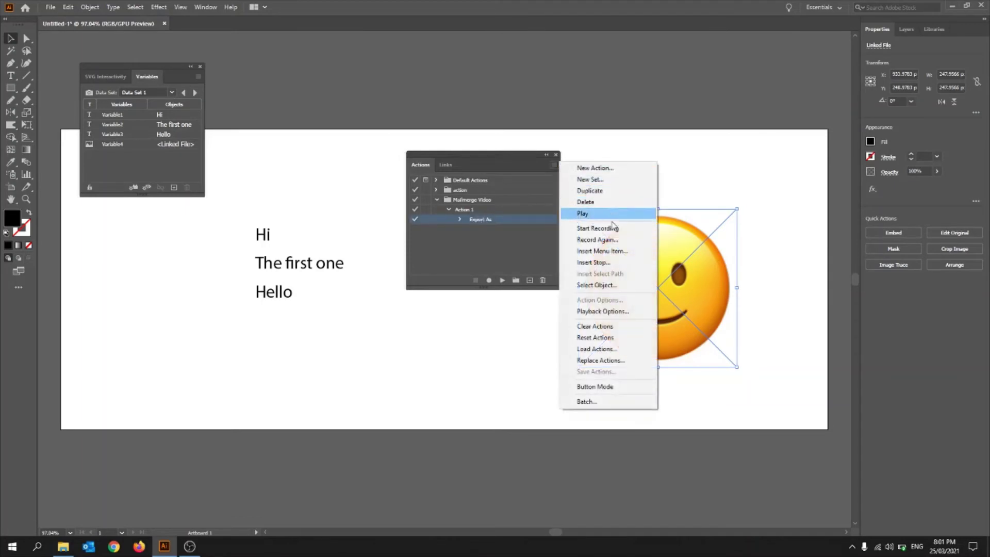
{"action": "left_click", "coordinate": [598, 386]}
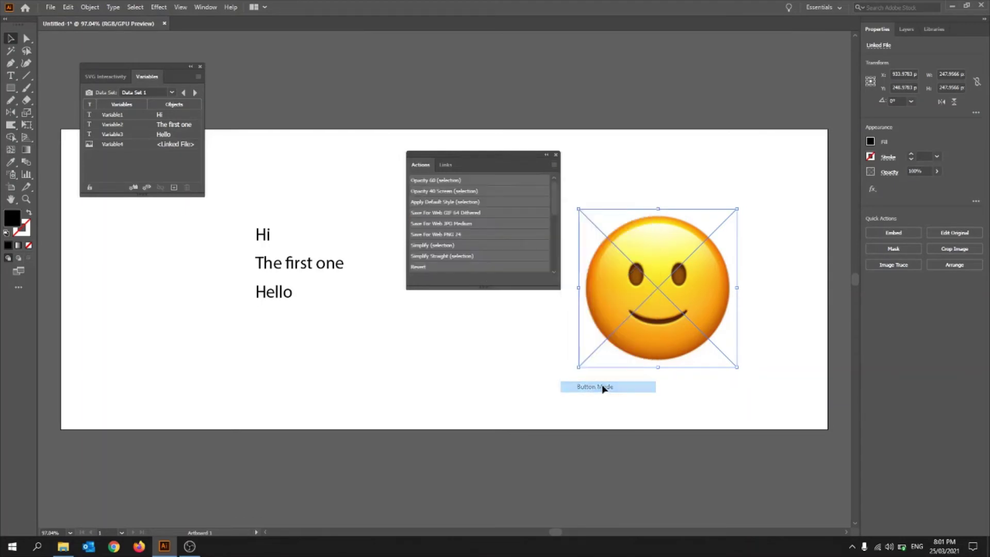
{"action": "left_click", "coordinate": [555, 165]}
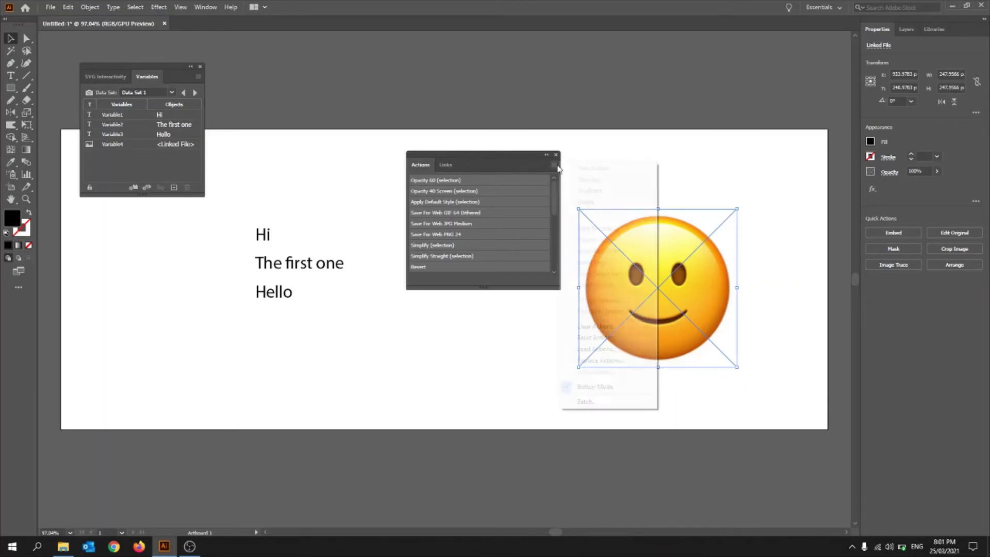
{"action": "left_click", "coordinate": [600, 385]}
{"action": "left_click", "coordinate": [464, 210]}
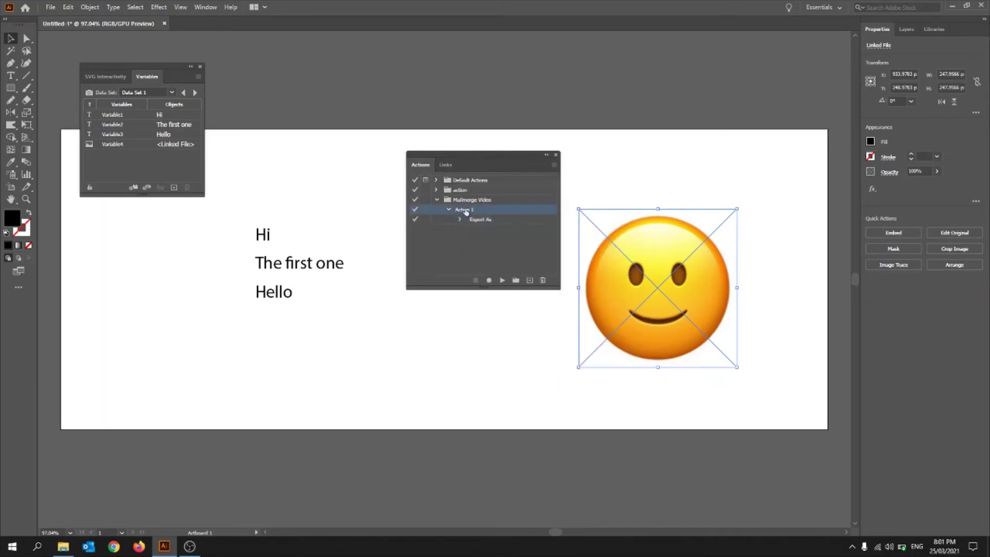
{"action": "left_click", "coordinate": [555, 167]}
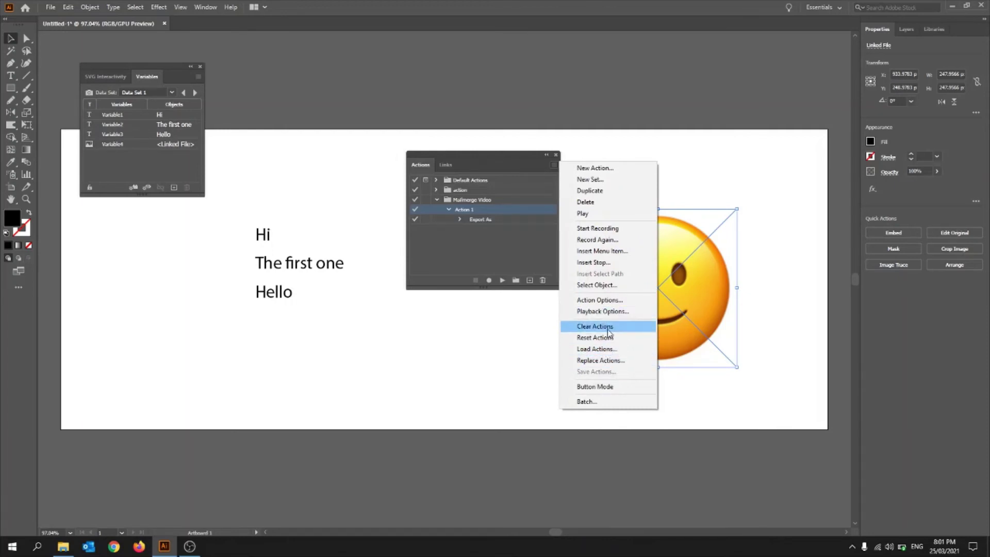
{"action": "left_click", "coordinate": [599, 300]}
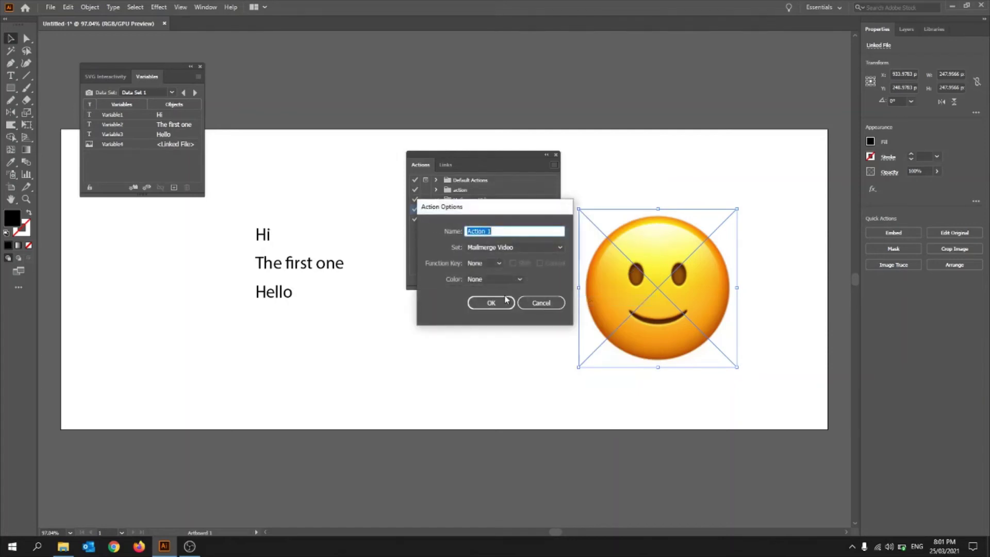
{"action": "key", "text": "Return"}
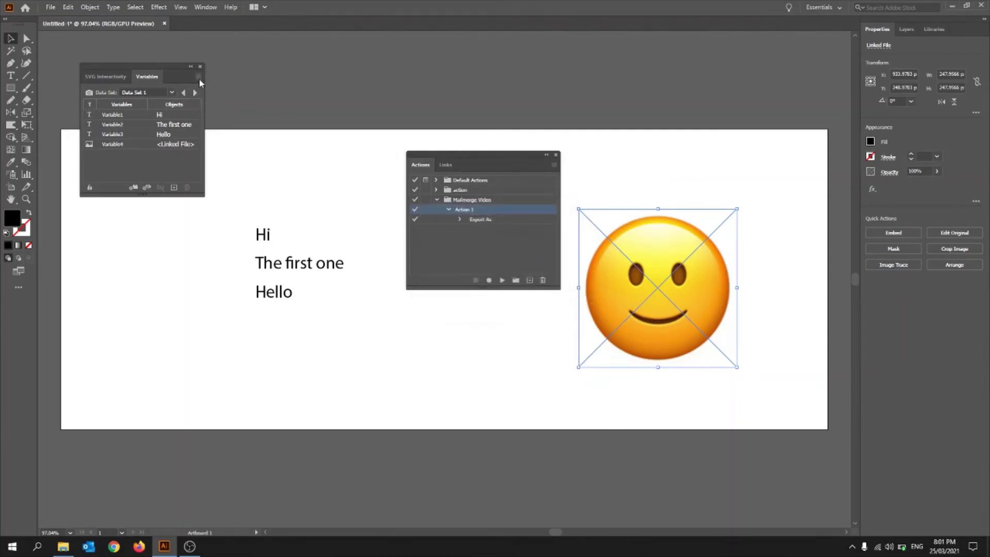
{"action": "left_click", "coordinate": [199, 77]}
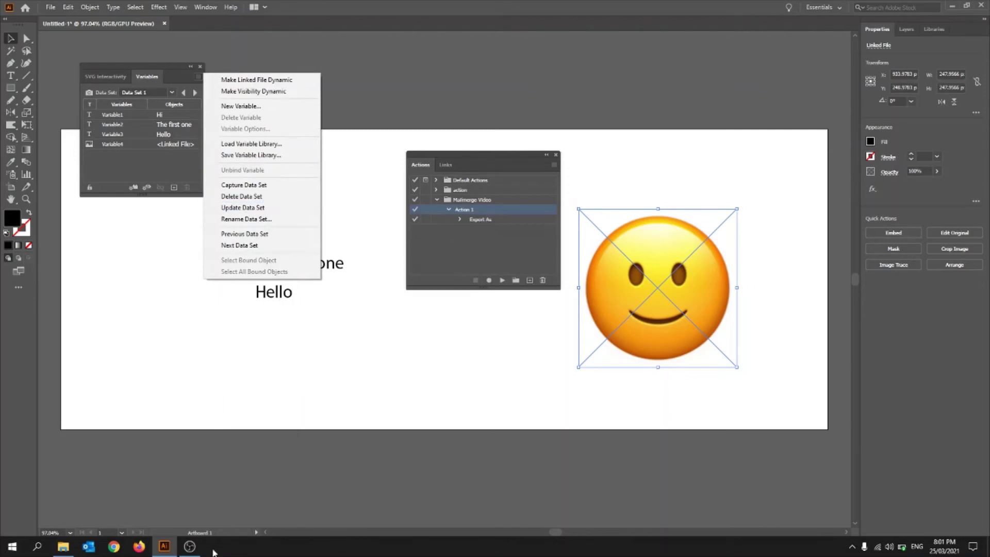
{"action": "left_click", "coordinate": [497, 254]}
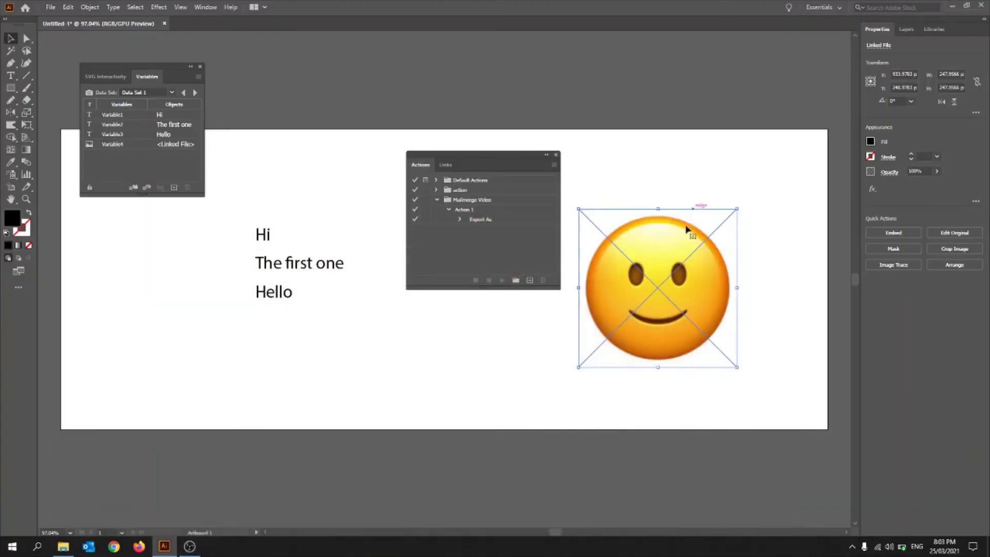
{"action": "left_click", "coordinate": [479, 210]}
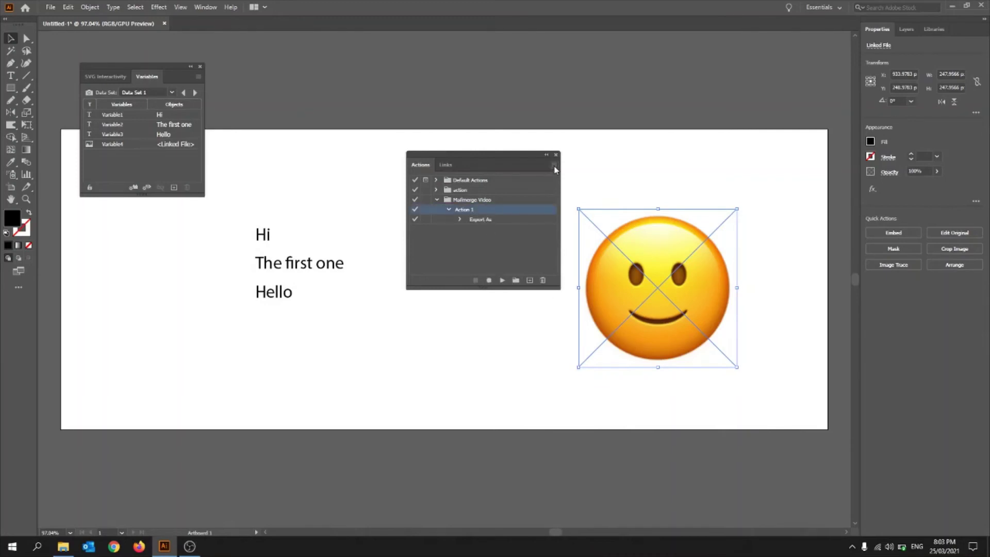
{"action": "left_click", "coordinate": [554, 166]}
{"action": "left_click", "coordinate": [484, 221]}
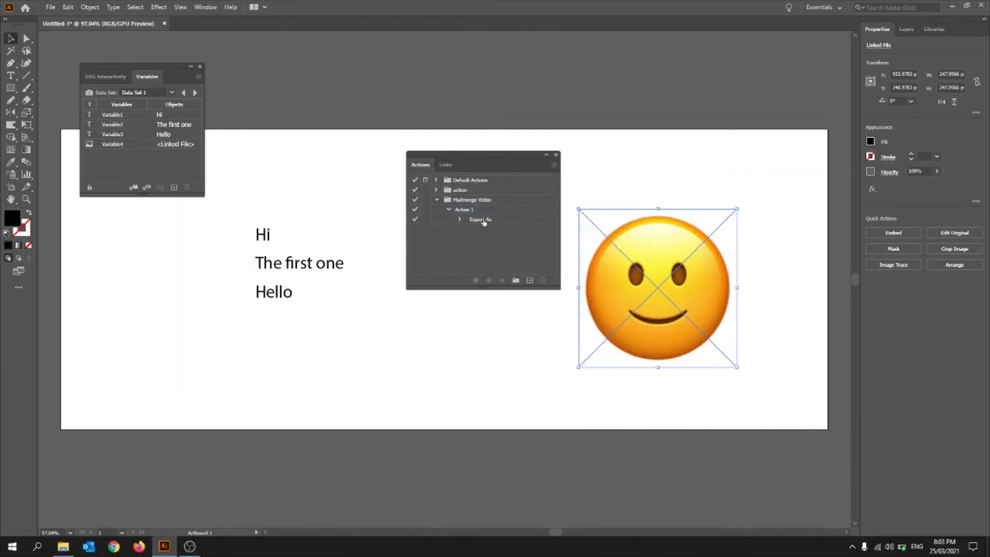
{"action": "left_click", "coordinate": [484, 222]}
- Batch-run Action 1 from the Mailmerge Video set with Data Sets as the source
{"action": "left_click", "coordinate": [552, 165]}
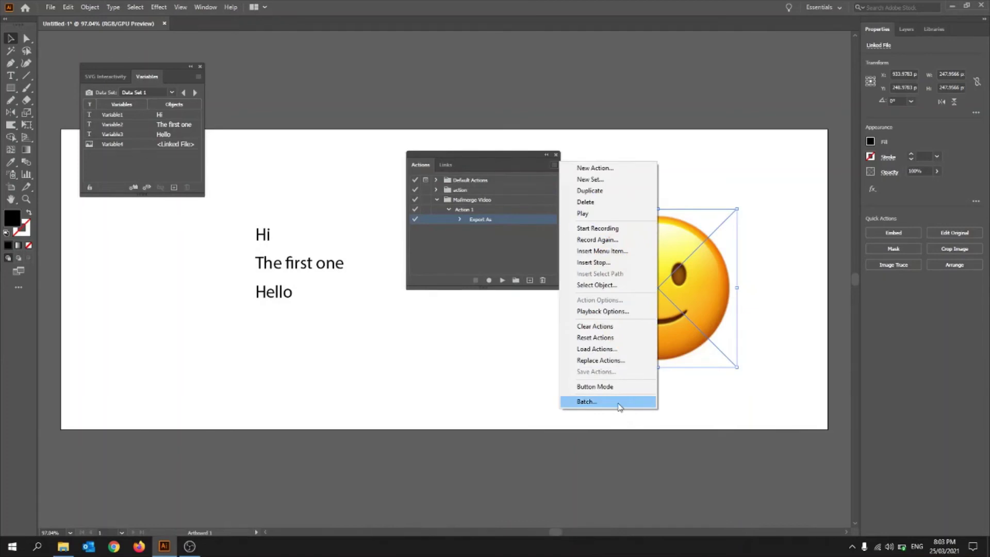
{"action": "left_click", "coordinate": [619, 406]}
{"action": "left_click", "coordinate": [433, 192]}
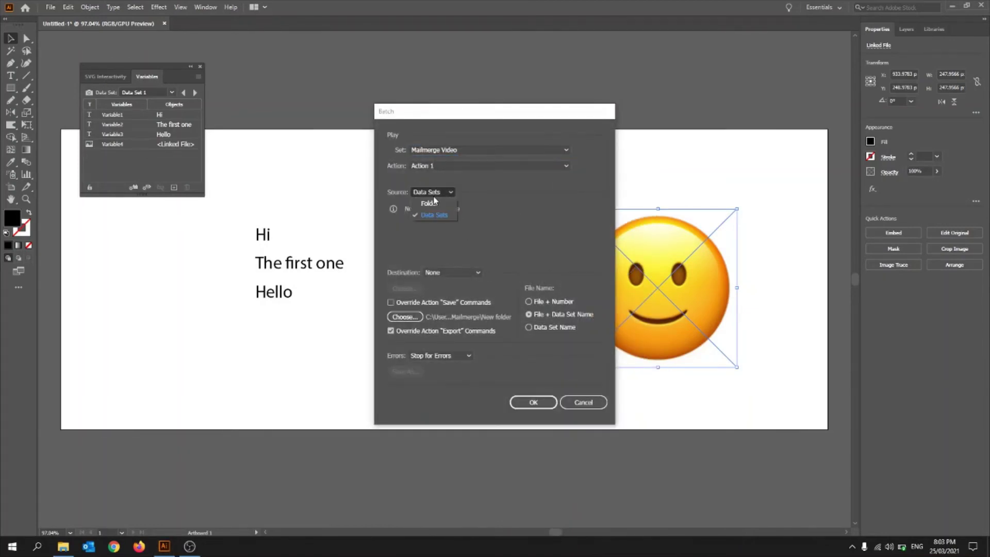
{"action": "left_click", "coordinate": [434, 213]}
{"action": "left_click", "coordinate": [435, 163]}
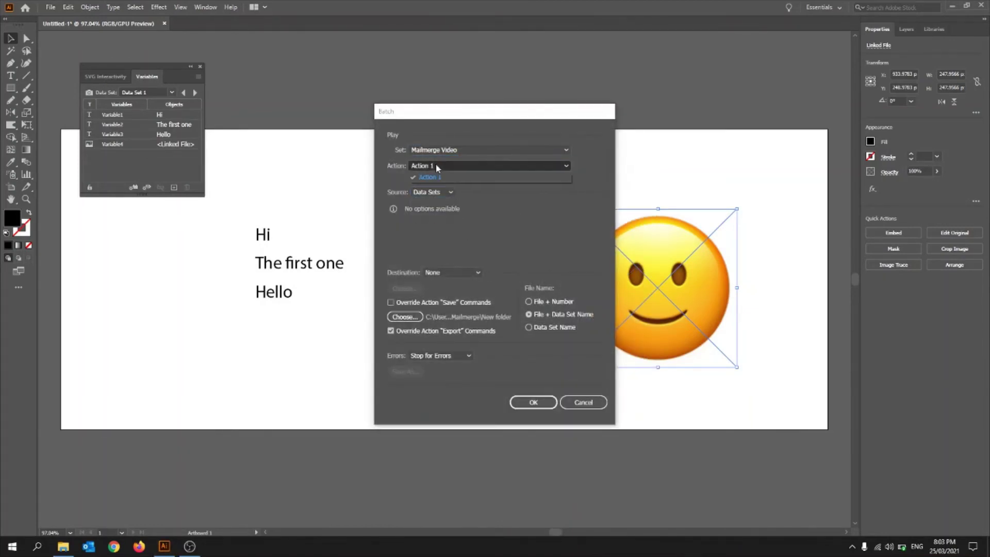
{"action": "left_click", "coordinate": [448, 177]}
{"action": "left_click", "coordinate": [451, 150]}
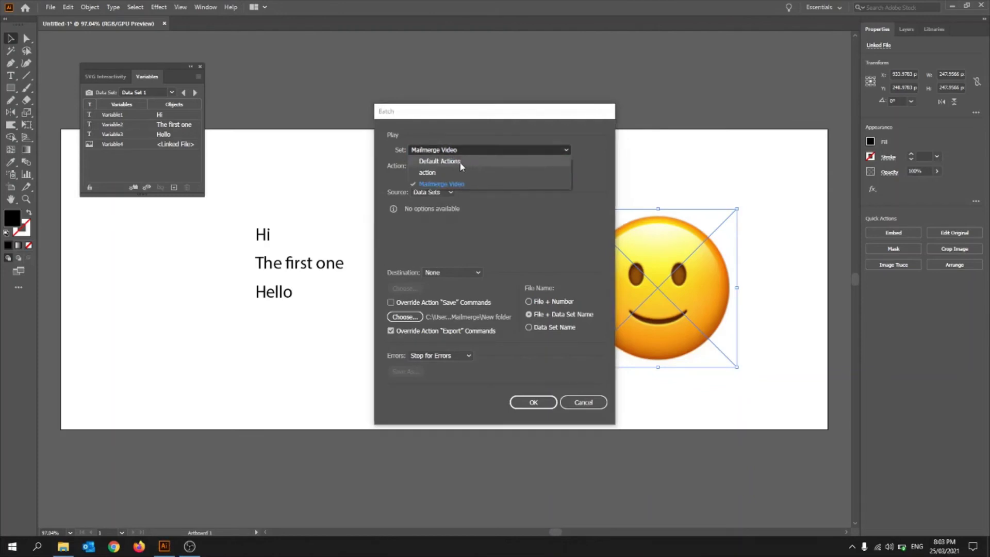
{"action": "left_click", "coordinate": [460, 172]}
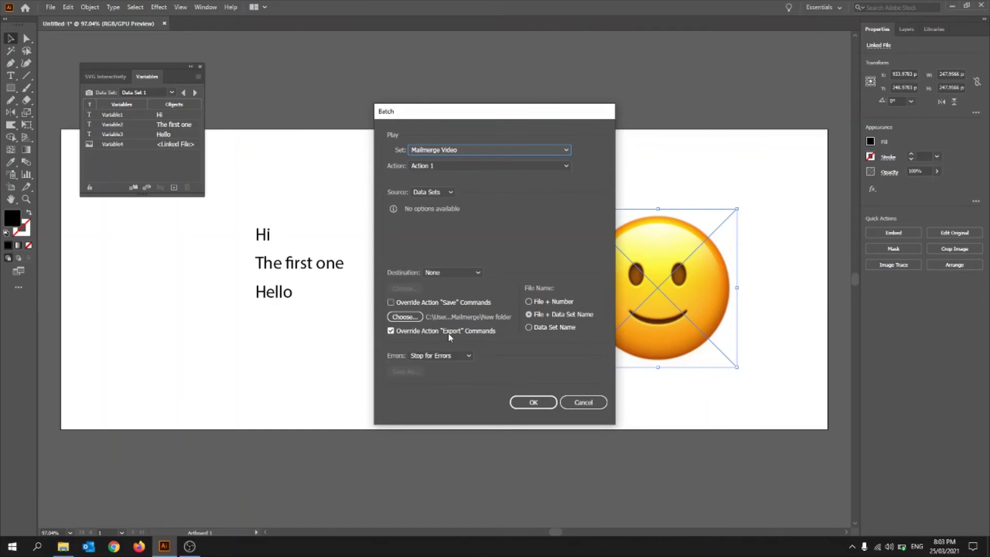
{"action": "left_click", "coordinate": [529, 405]}
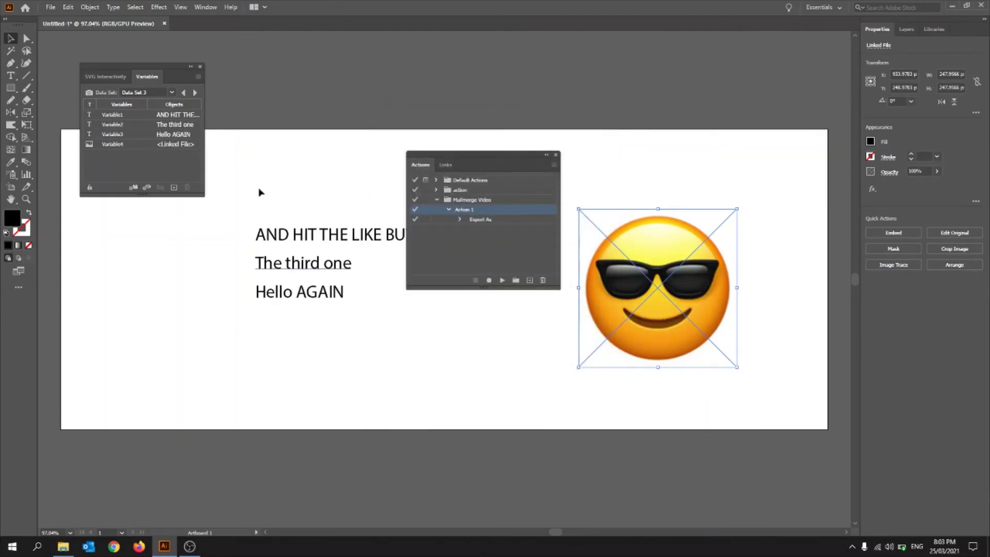
{"action": "left_click", "coordinate": [65, 549]}
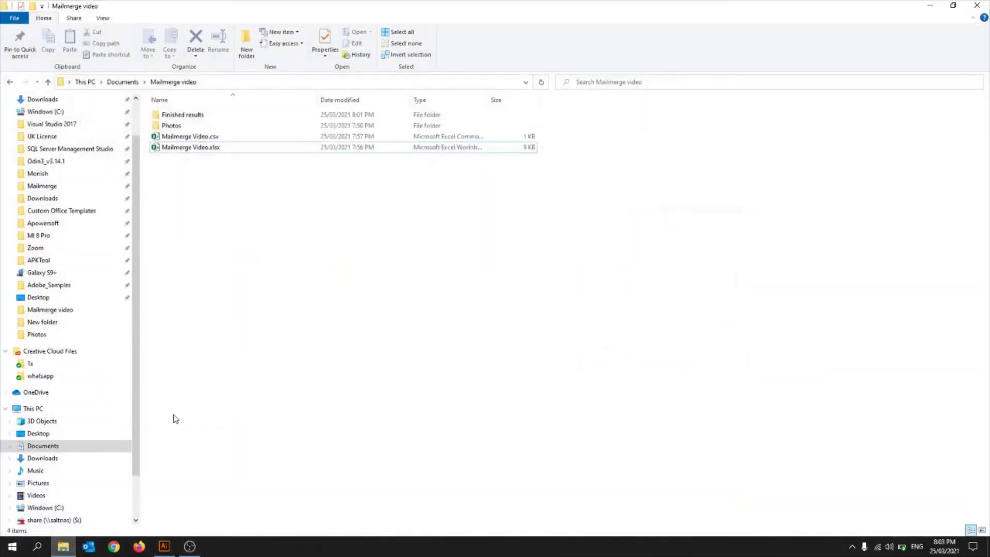
{"action": "double_click", "coordinate": [211, 116]}
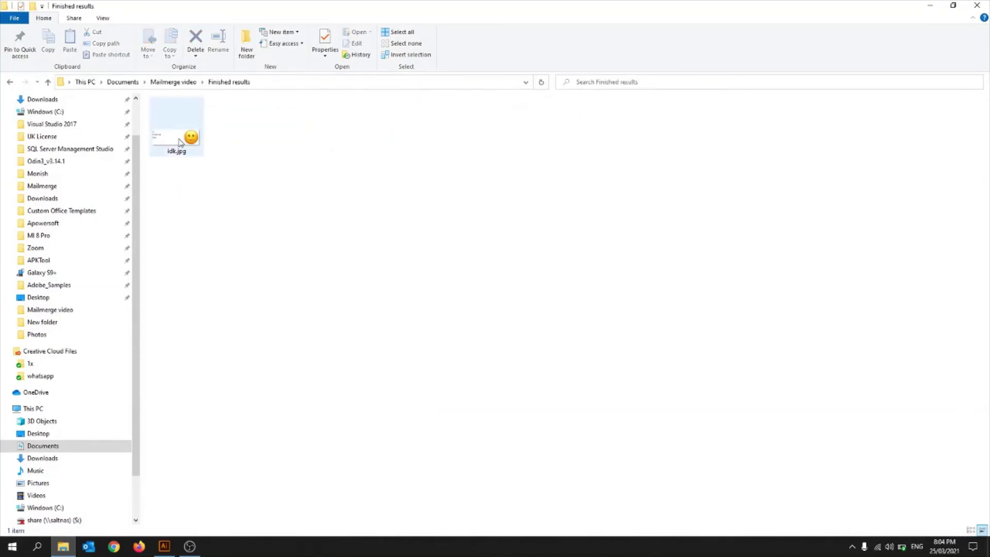
{"action": "double_click", "coordinate": [180, 143]}
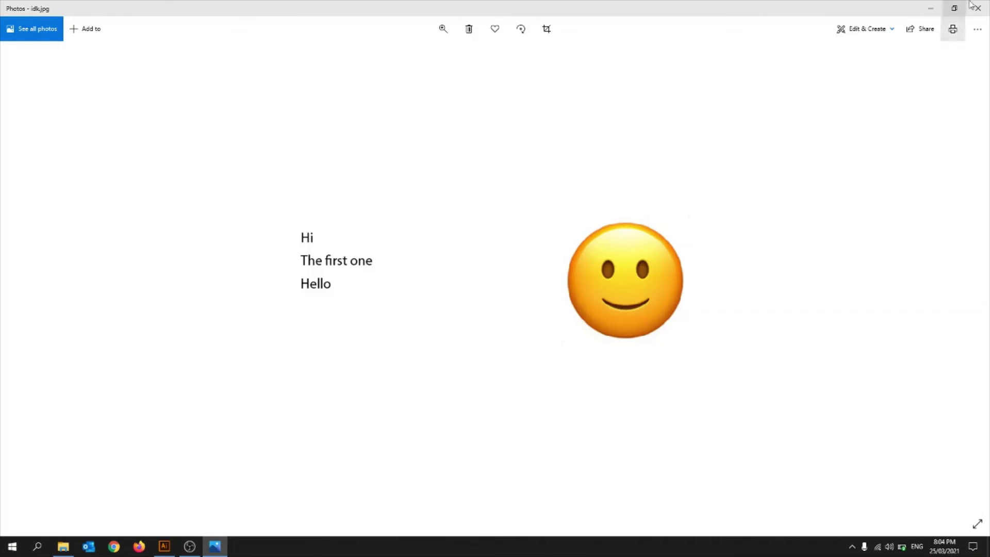
{"action": "left_click", "coordinate": [976, 8]}
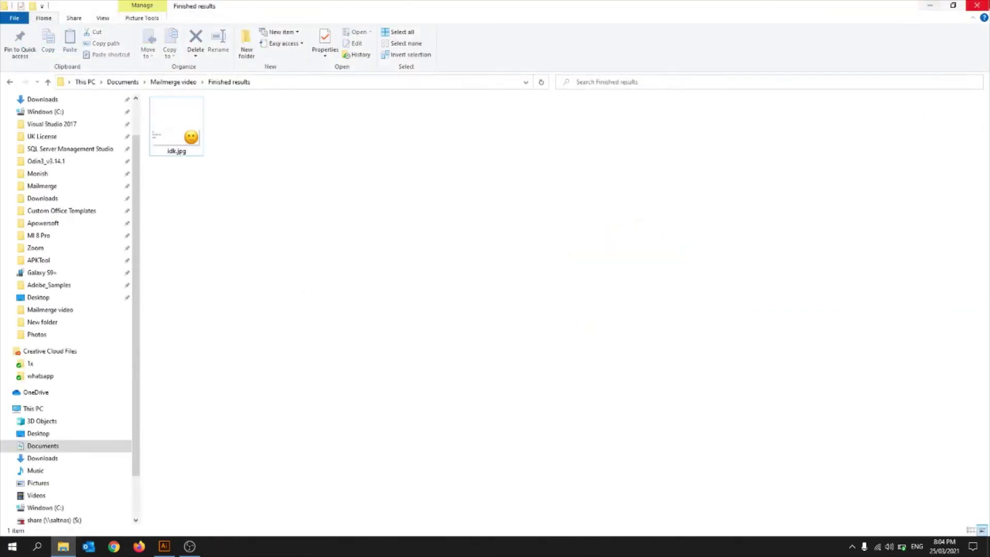
{"action": "left_click", "coordinate": [930, 5]}
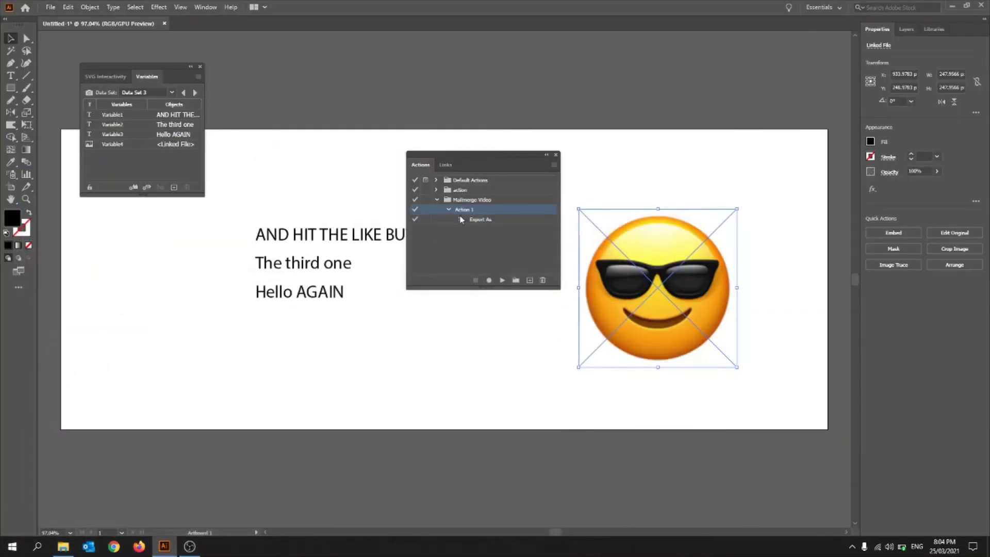
- Select the Mailmerge Video set and play Action 1 twice, switching back to Data Set 1 in between
{"action": "left_click", "coordinate": [455, 201]}
{"action": "left_click", "coordinate": [457, 211]}
{"action": "left_click", "coordinate": [467, 202]}
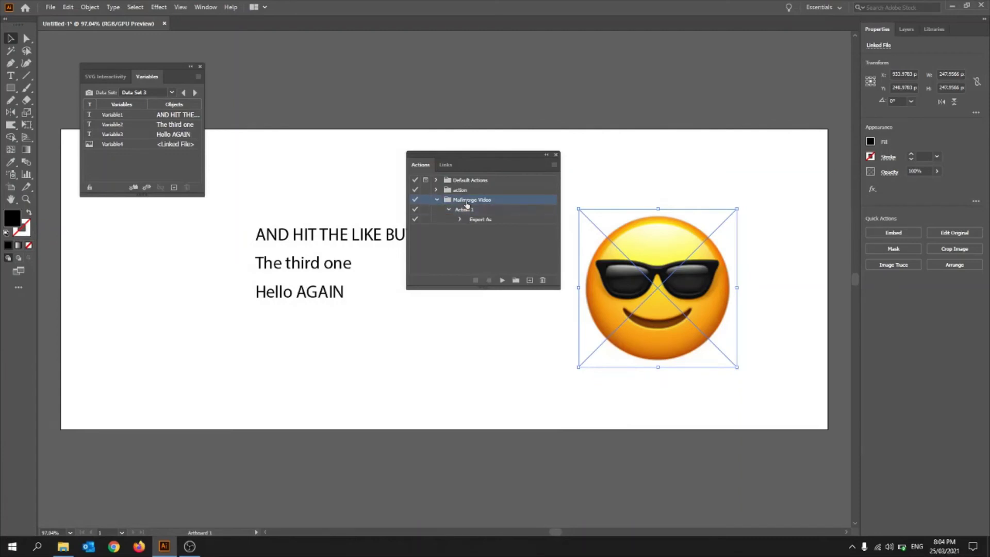
{"action": "left_click", "coordinate": [503, 281]}
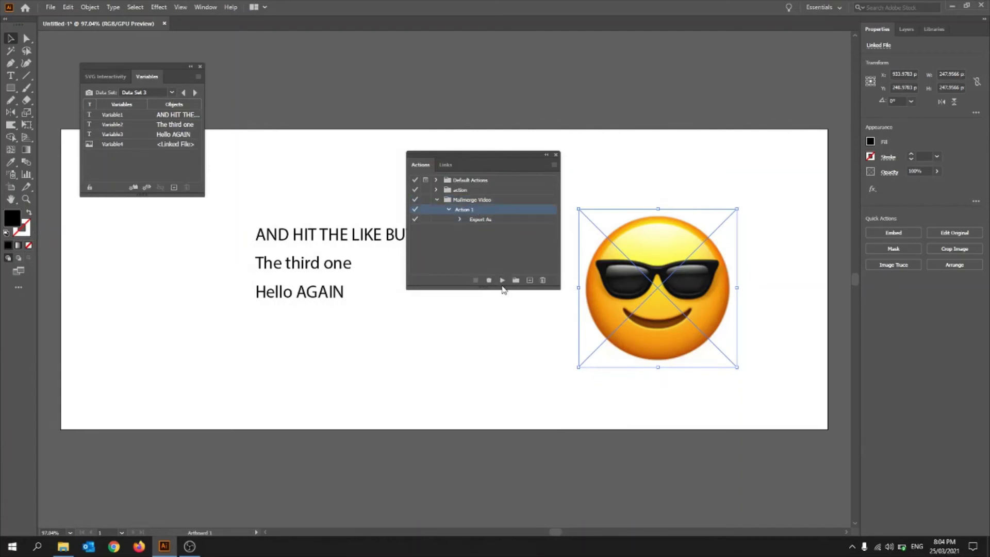
{"action": "double_click", "coordinate": [182, 93]}
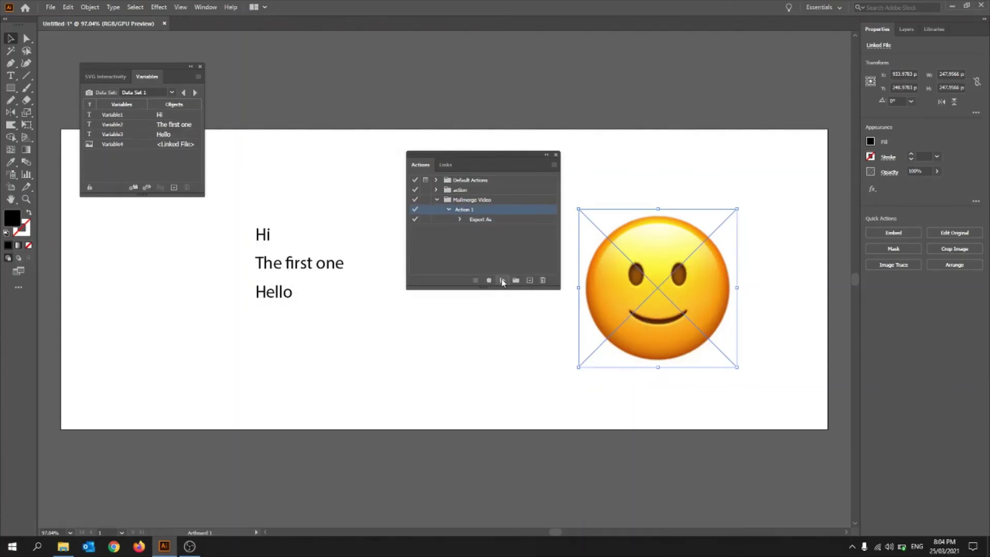
{"action": "left_click", "coordinate": [502, 280]}
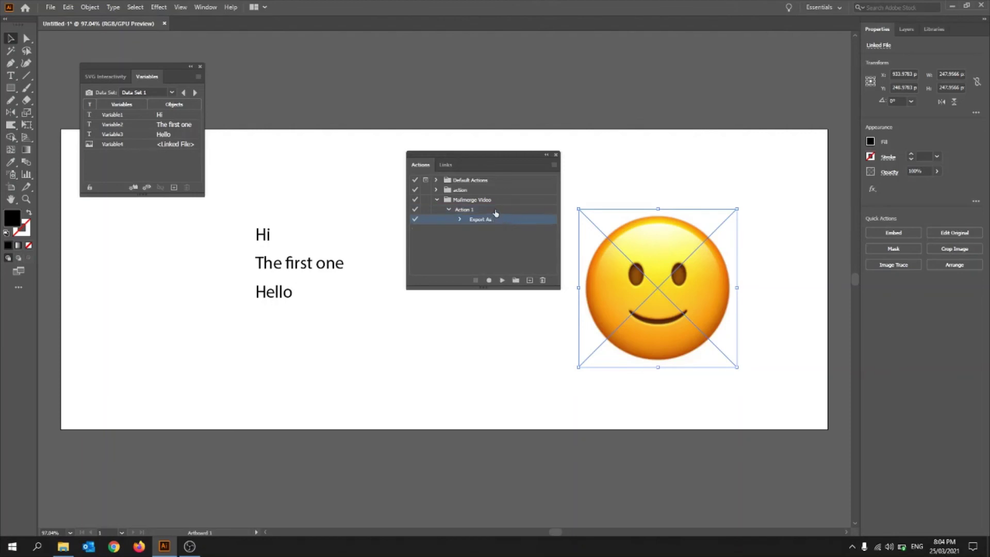
- Batch-run over Data Sets and save as Untitled-1.ai in Mailmerge video with Illustrator 2020 options
{"action": "left_click", "coordinate": [550, 166]}
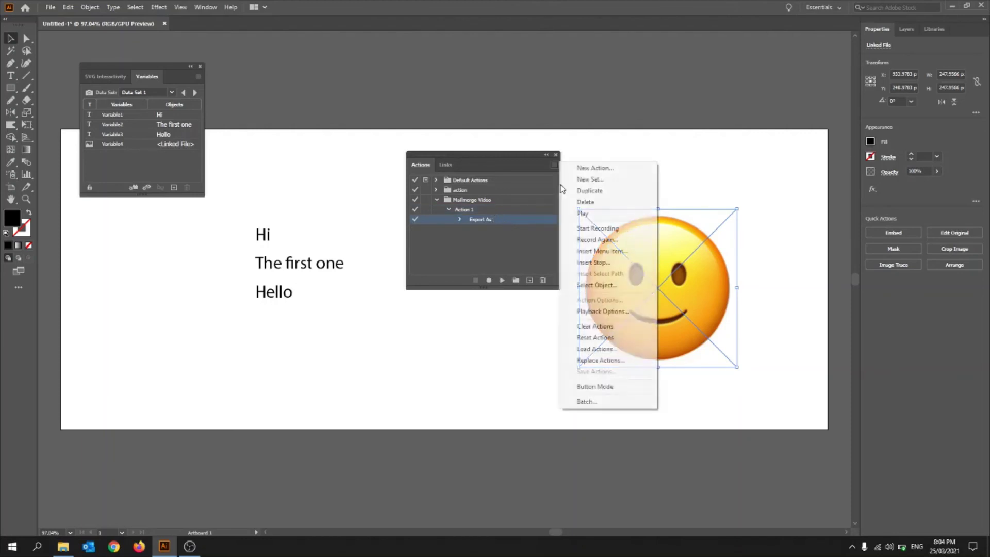
{"action": "left_click", "coordinate": [598, 402]}
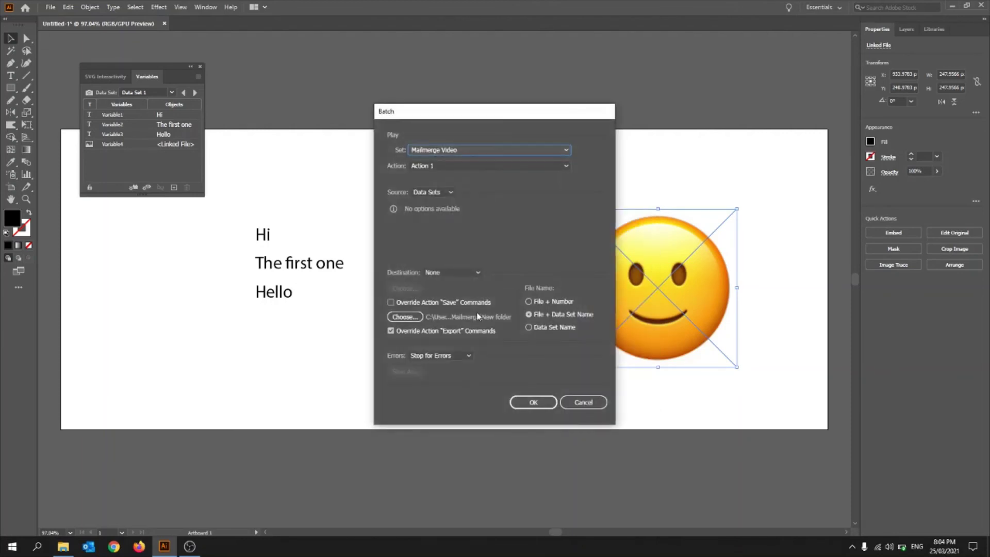
{"action": "left_click", "coordinate": [436, 192]}
{"action": "left_click", "coordinate": [437, 216]}
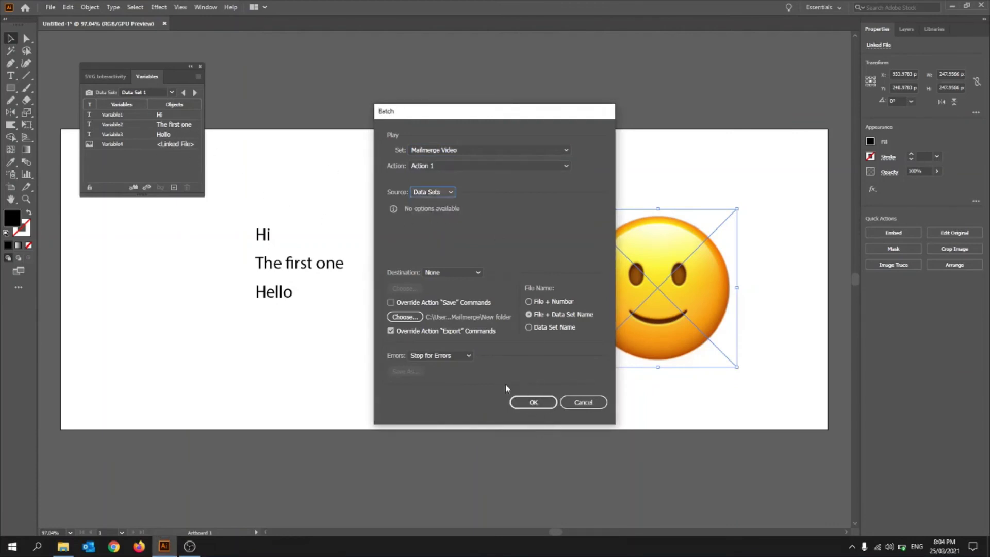
{"action": "left_click", "coordinate": [533, 403]}
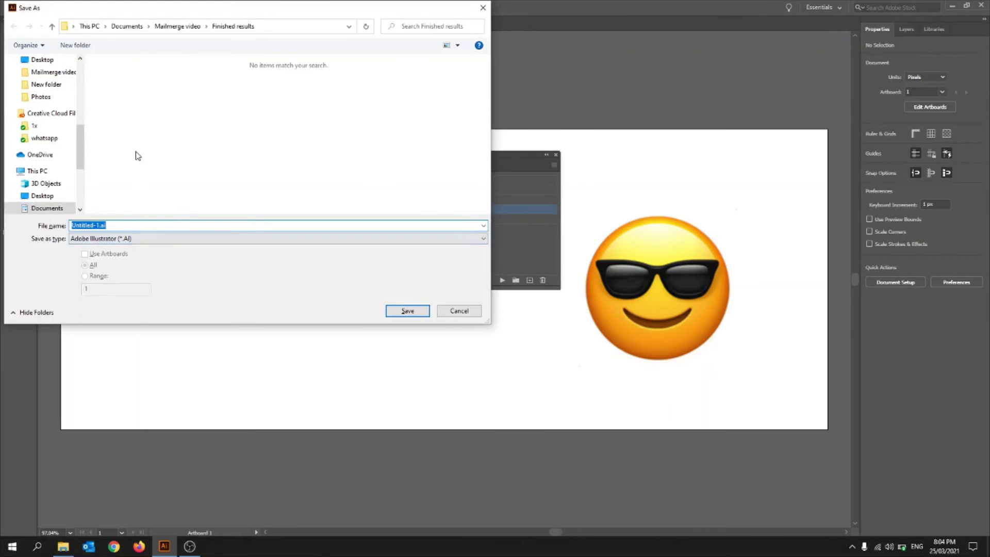
{"action": "left_click", "coordinate": [168, 27]}
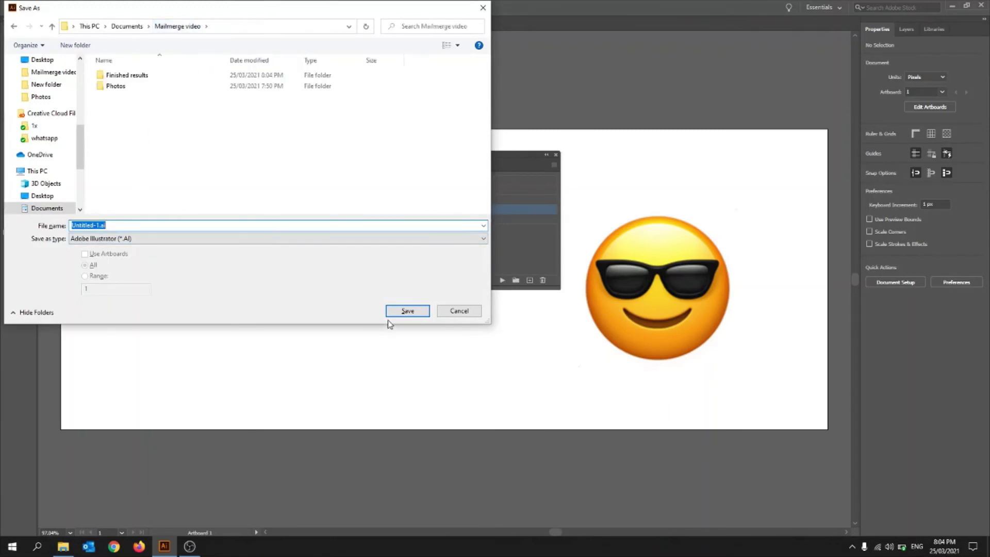
{"action": "left_click", "coordinate": [406, 311]}
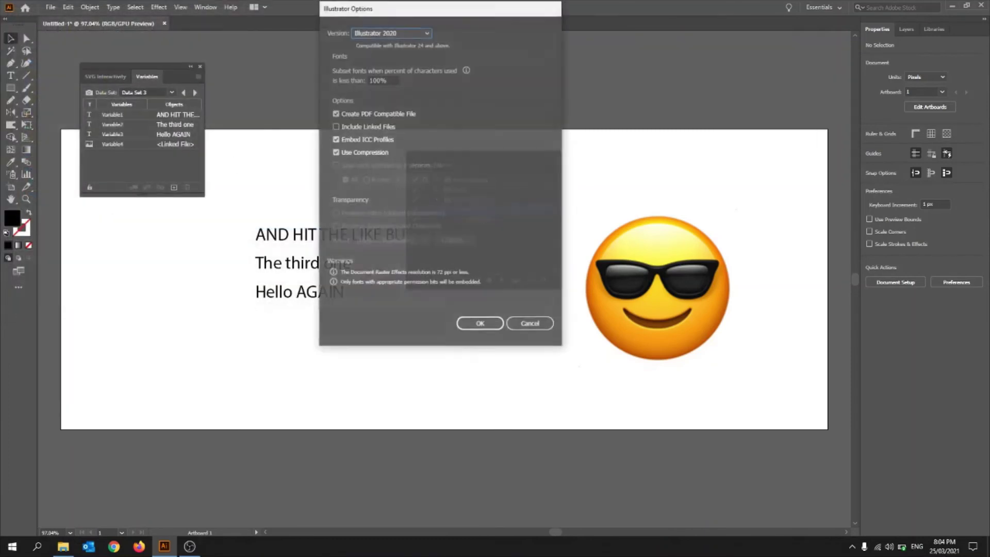
{"action": "left_click", "coordinate": [480, 324]}
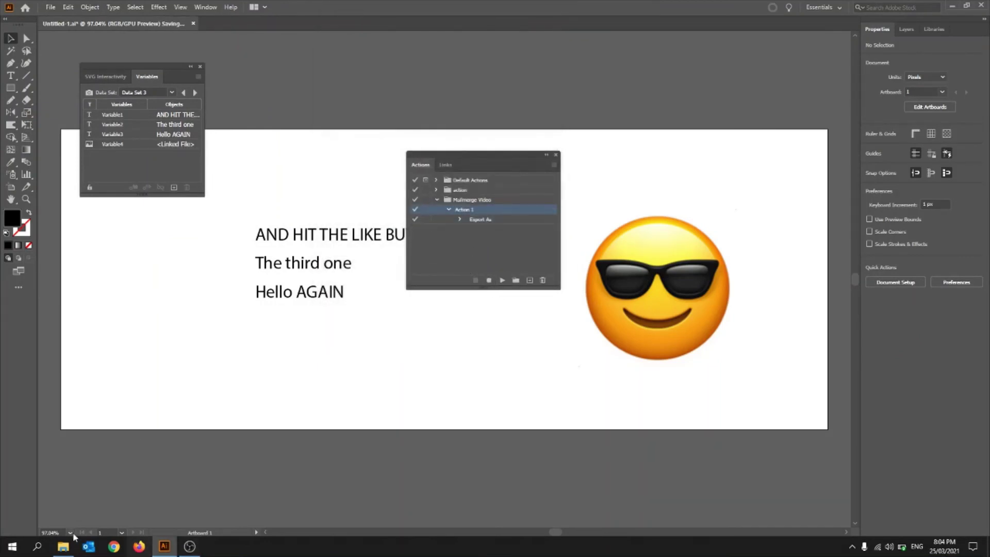
{"action": "left_click", "coordinate": [63, 546]}
{"action": "left_click", "coordinate": [175, 149]}
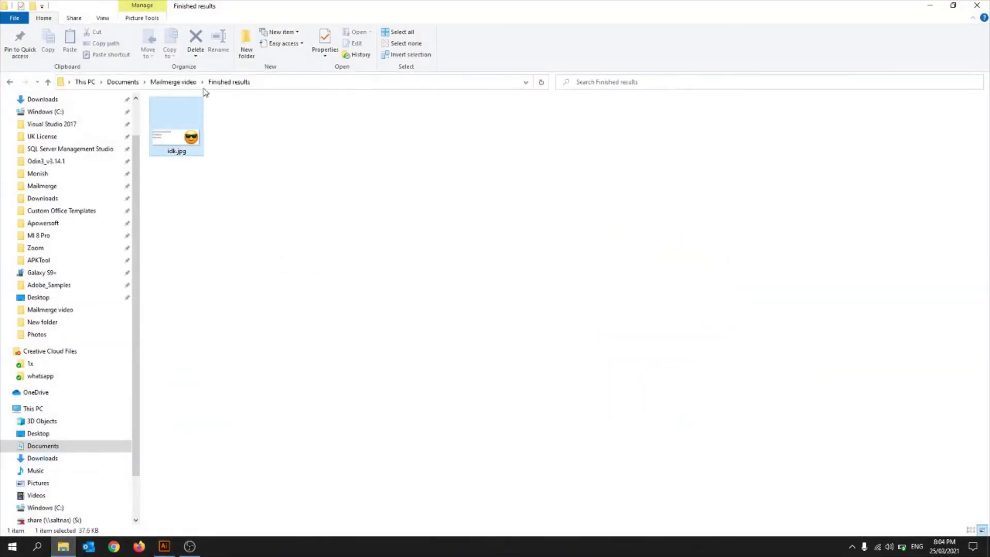
{"action": "left_click", "coordinate": [173, 82]}
{"action": "key", "text": "alt+Tab"}
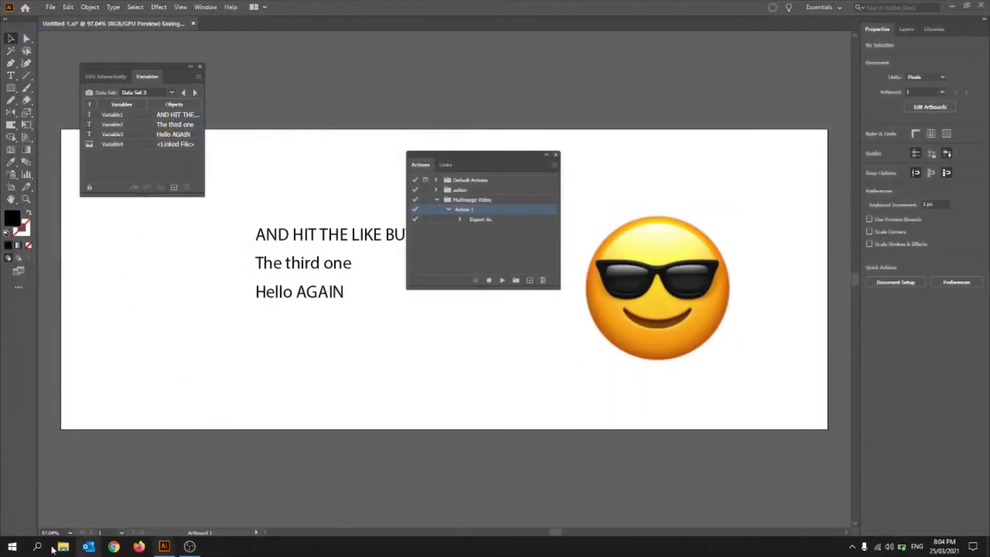
{"action": "key", "text": "super+e"}
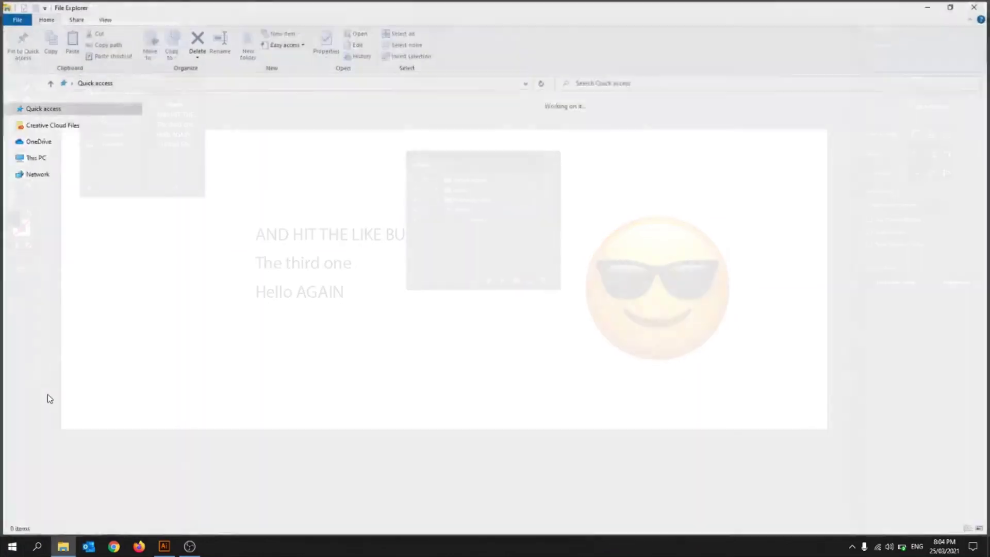
{"action": "left_click", "coordinate": [55, 356]}
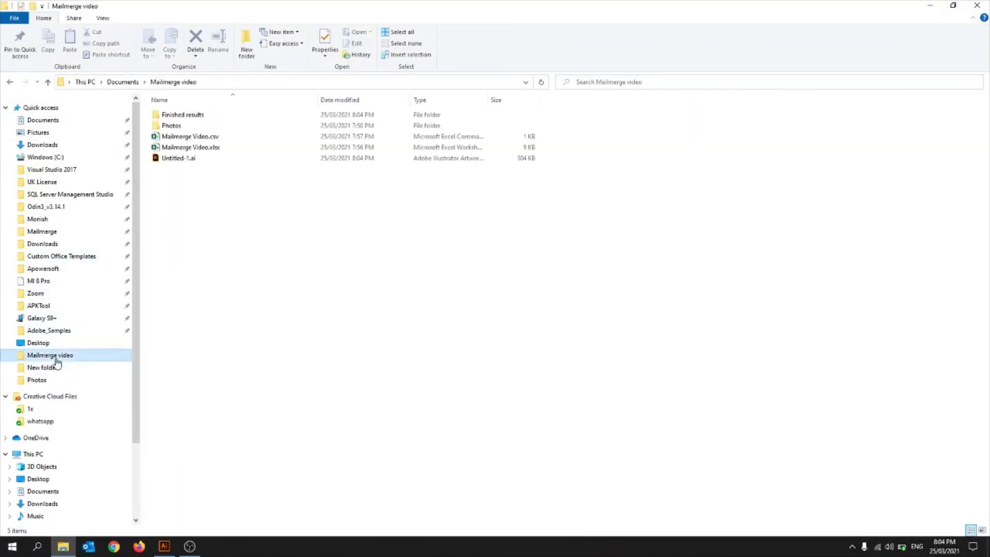
{"action": "double_click", "coordinate": [195, 114]}
{"action": "left_click", "coordinate": [192, 142]}
{"action": "double_click", "coordinate": [192, 142]}
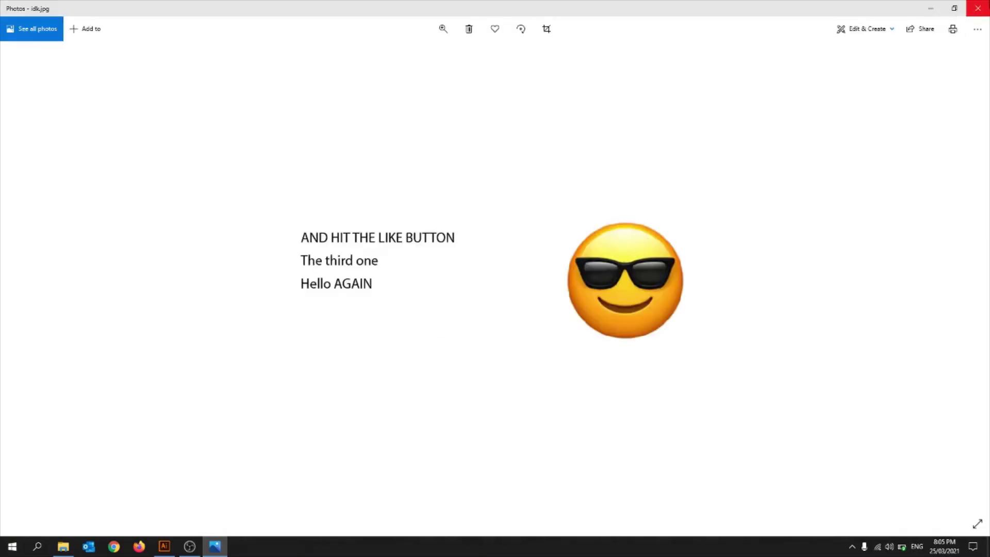
{"action": "left_click", "coordinate": [977, 7]}
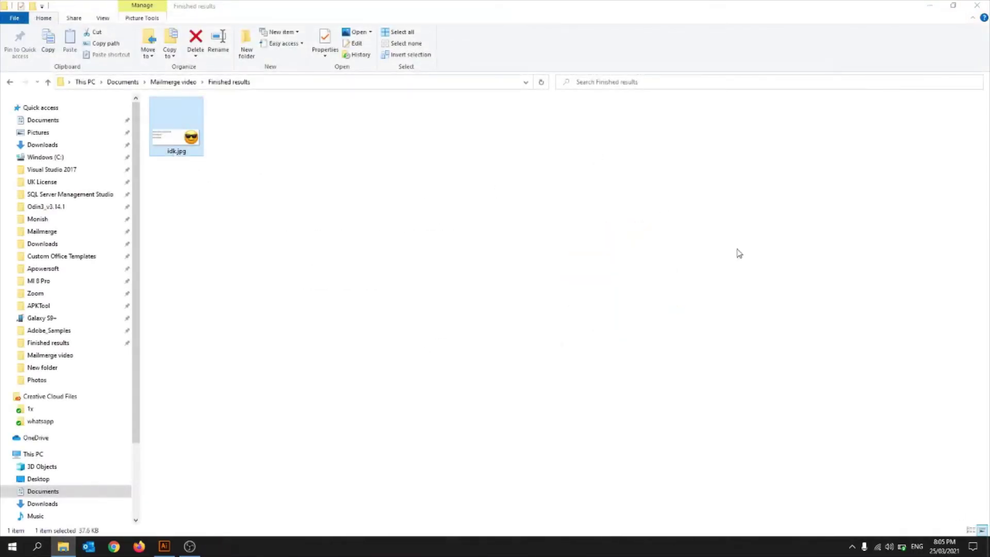
- Return to Illustrator, delete the old Action 1, and start recording a new Action 1
{"action": "left_click", "coordinate": [929, 5]}
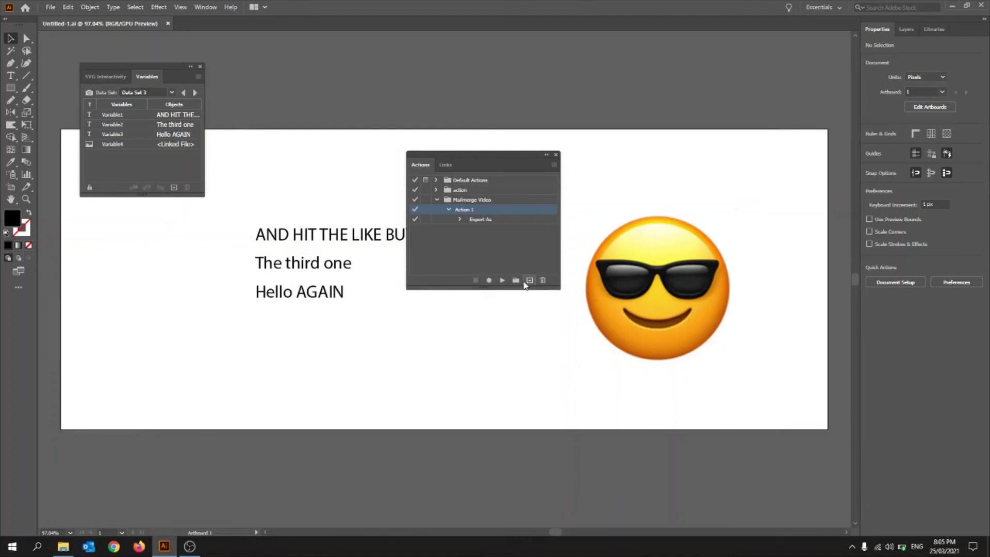
{"action": "left_click", "coordinate": [542, 280]}
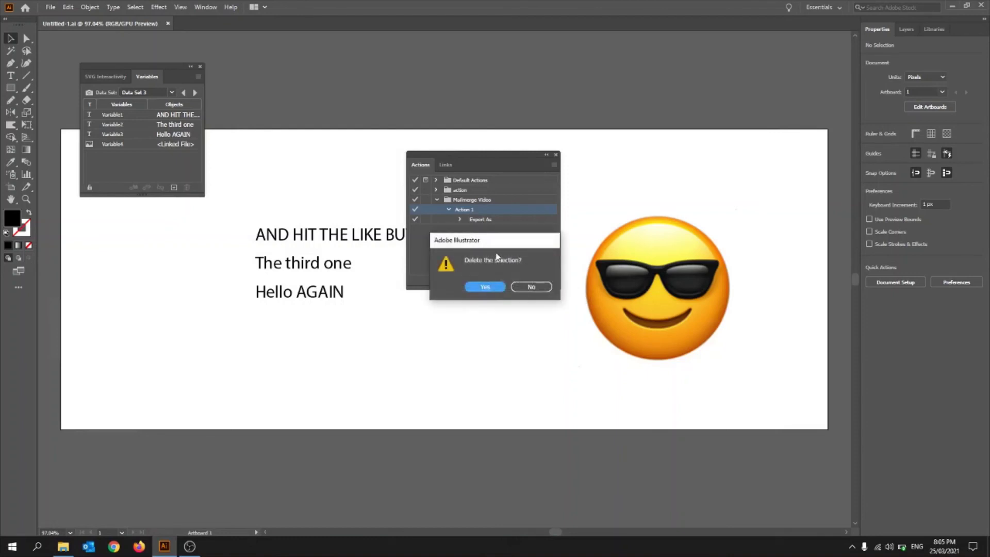
{"action": "key", "text": "Return"}
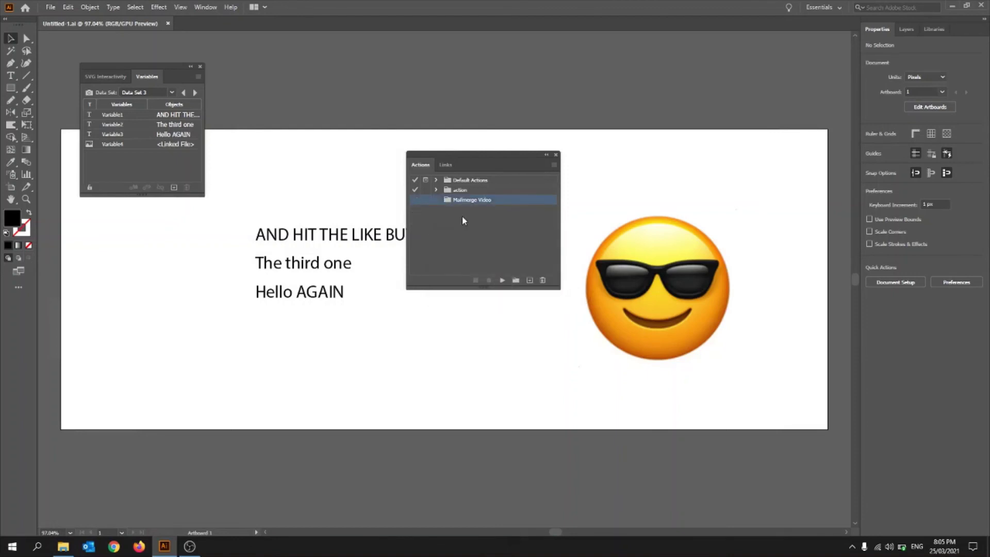
{"action": "left_click", "coordinate": [530, 280]}
{"action": "left_click", "coordinate": [500, 230]}
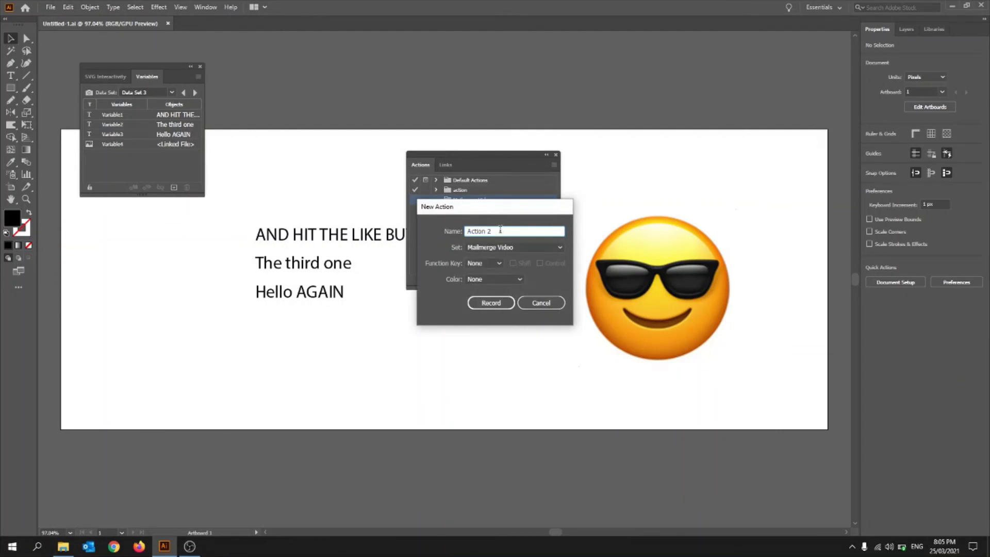
{"action": "type", "text": "1"}
{"action": "left_click", "coordinate": [492, 304]}
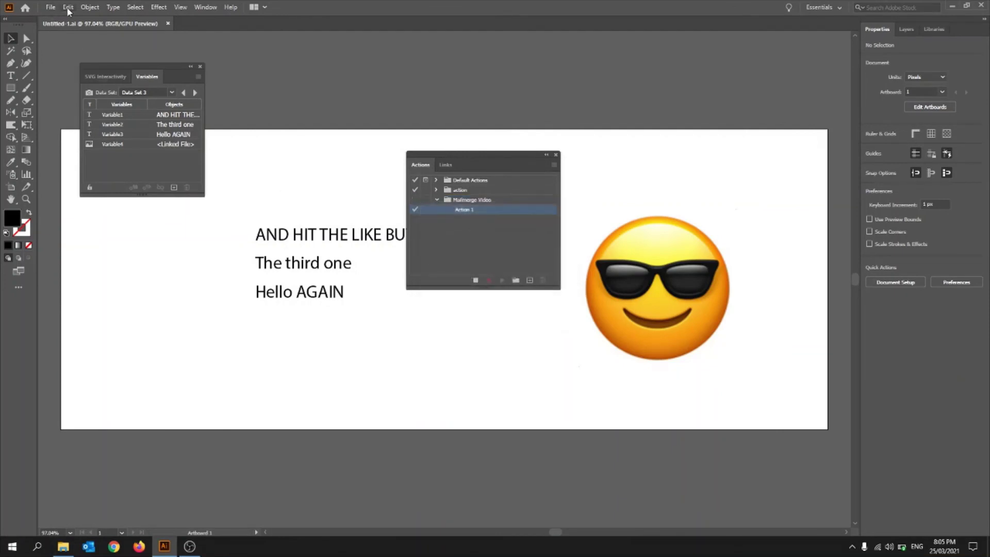
- Export As PNG into the Finished results folder with Use Artboards ticked
{"action": "left_click", "coordinate": [51, 7]}
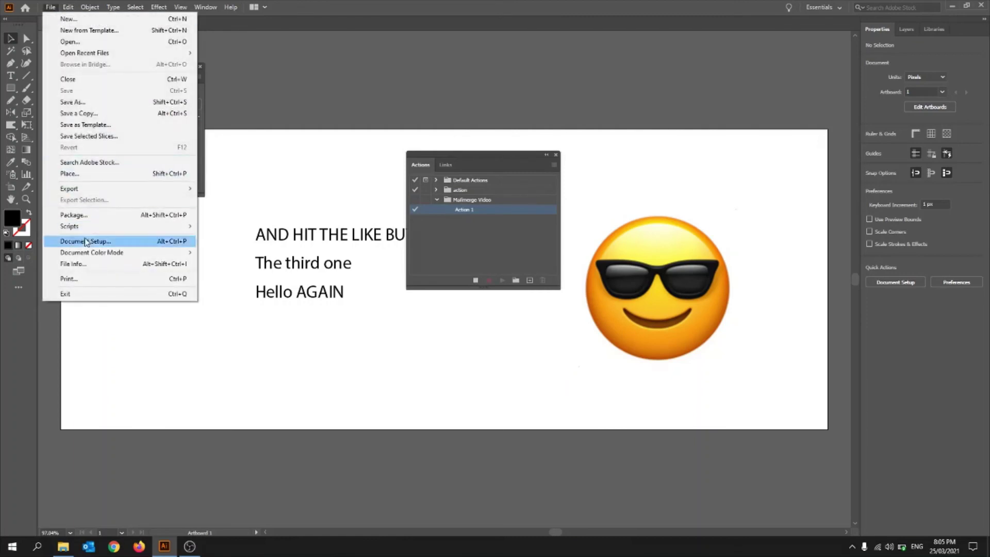
{"action": "mouse_move", "coordinate": [92, 188]}
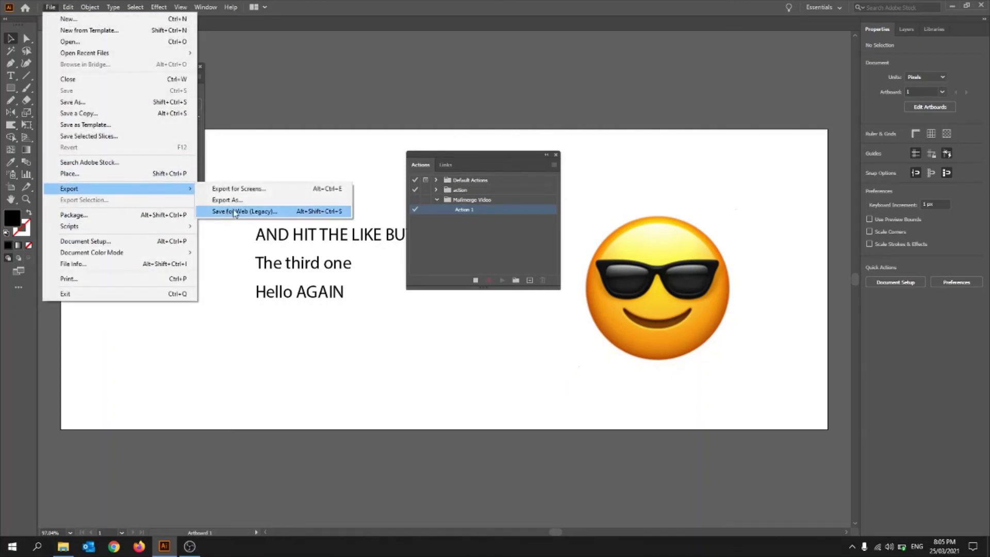
{"action": "left_click", "coordinate": [237, 201]}
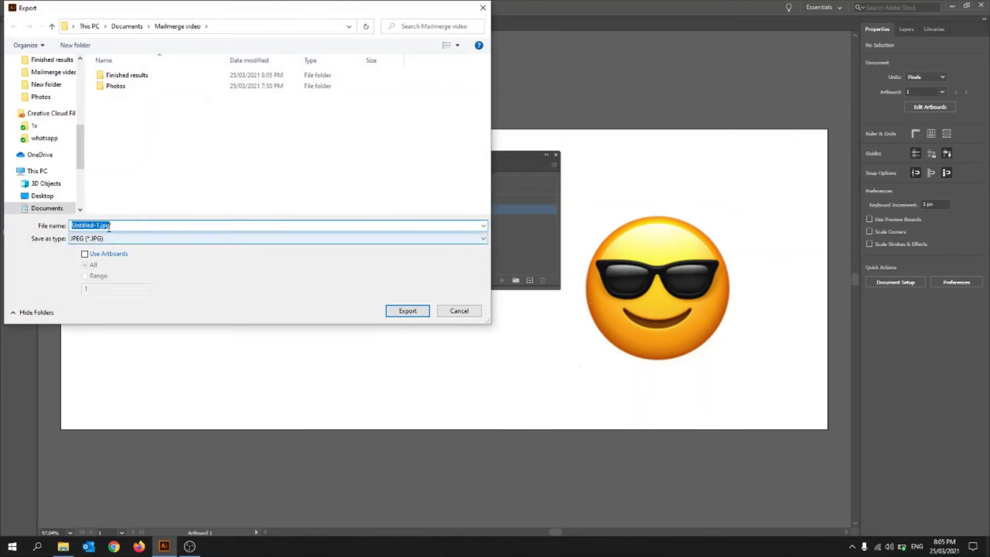
{"action": "left_click", "coordinate": [109, 239]}
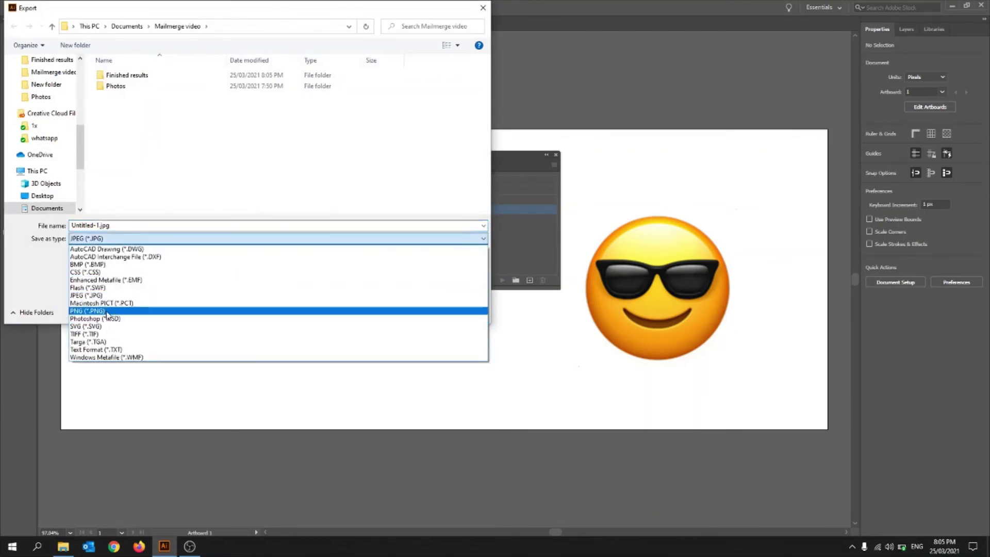
{"action": "left_click", "coordinate": [107, 311]}
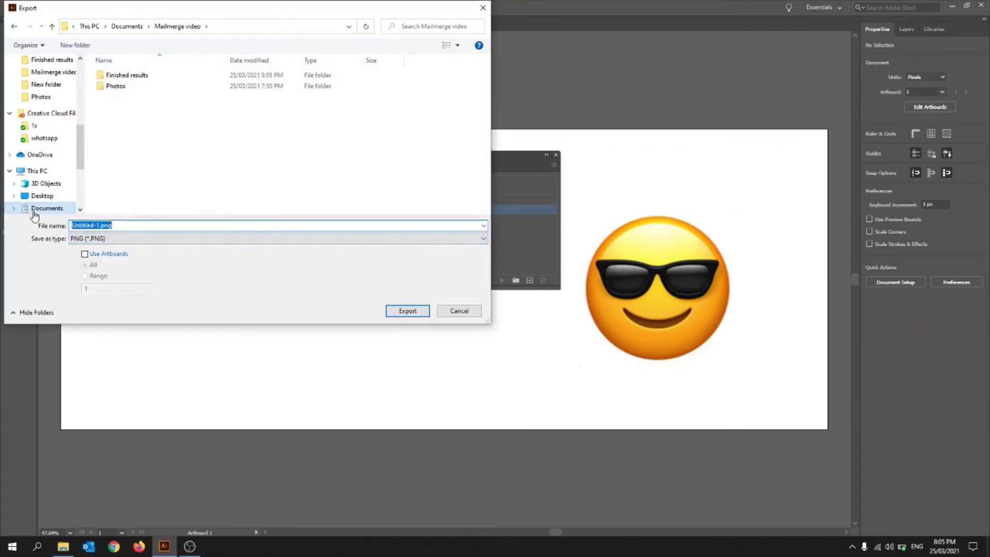
{"action": "left_click", "coordinate": [122, 225]}
{"action": "double_click", "coordinate": [132, 75]}
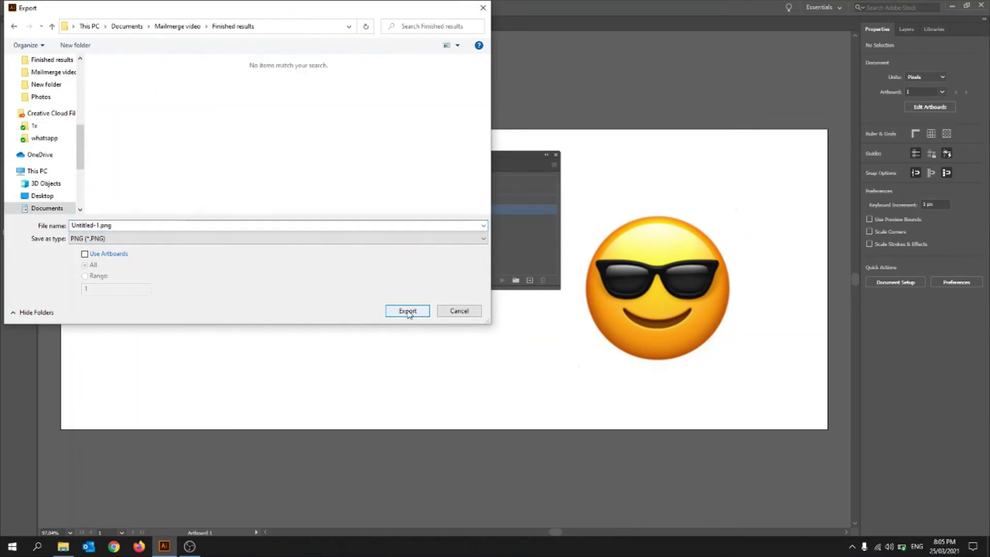
{"action": "left_click", "coordinate": [85, 254]}
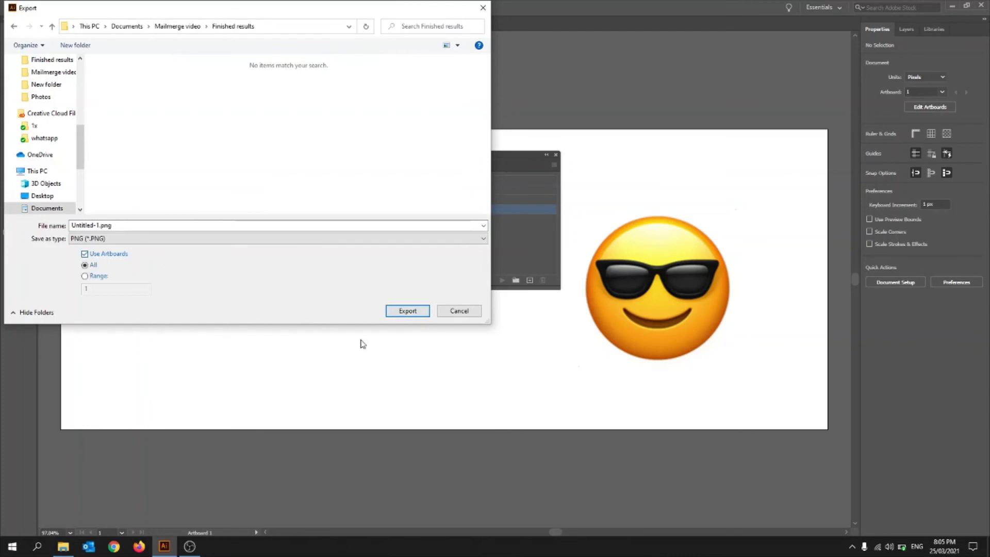
{"action": "left_click", "coordinate": [407, 311]}
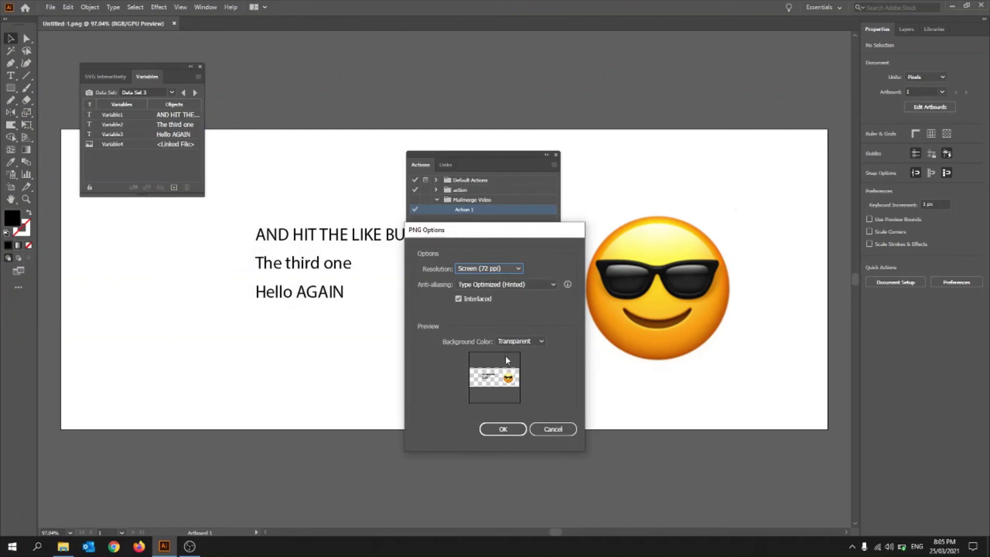
- Keep a transparent background in PNG Options and confirm the recorded export
{"action": "left_click", "coordinate": [515, 342]}
{"action": "left_click", "coordinate": [526, 353]}
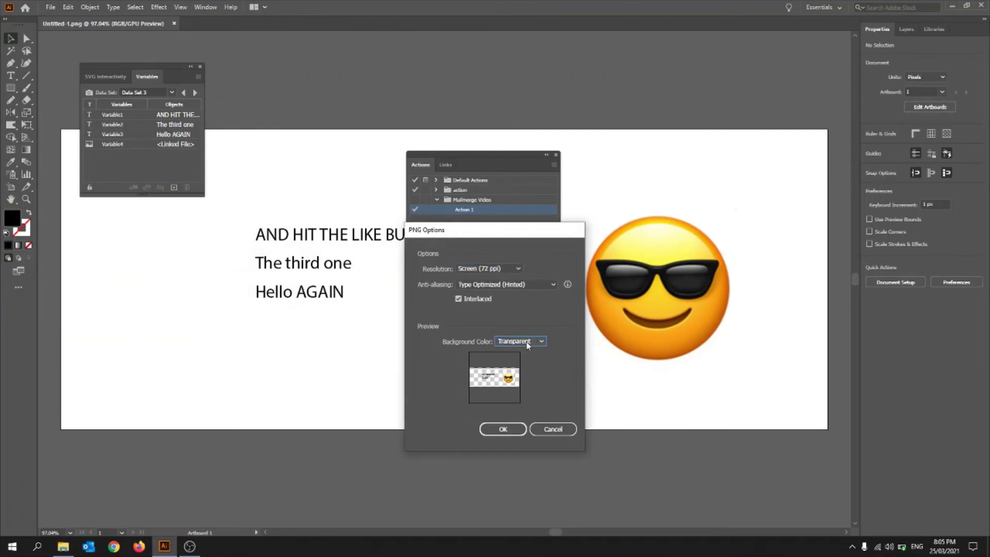
{"action": "left_click", "coordinate": [524, 343]}
{"action": "left_click", "coordinate": [546, 352]}
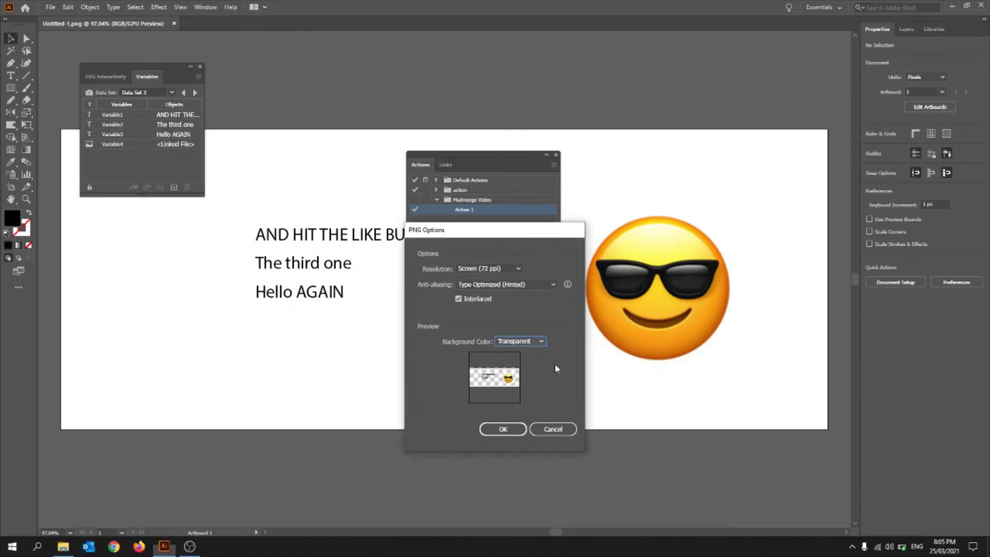
{"action": "left_click", "coordinate": [503, 432]}
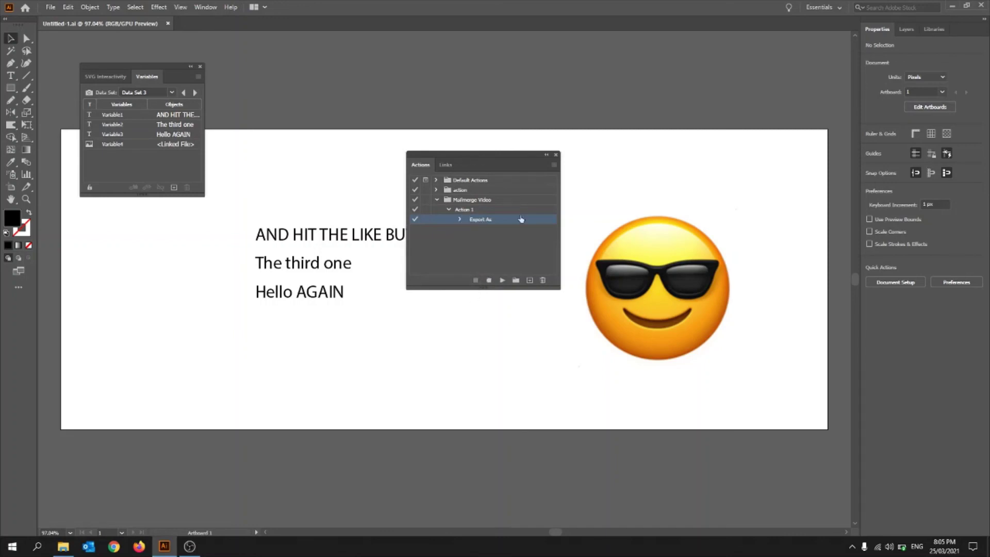
- Set up a Batch run with Destination None and Override Export commands ticked
{"action": "left_click", "coordinate": [555, 166]}
{"action": "left_click", "coordinate": [590, 404]}
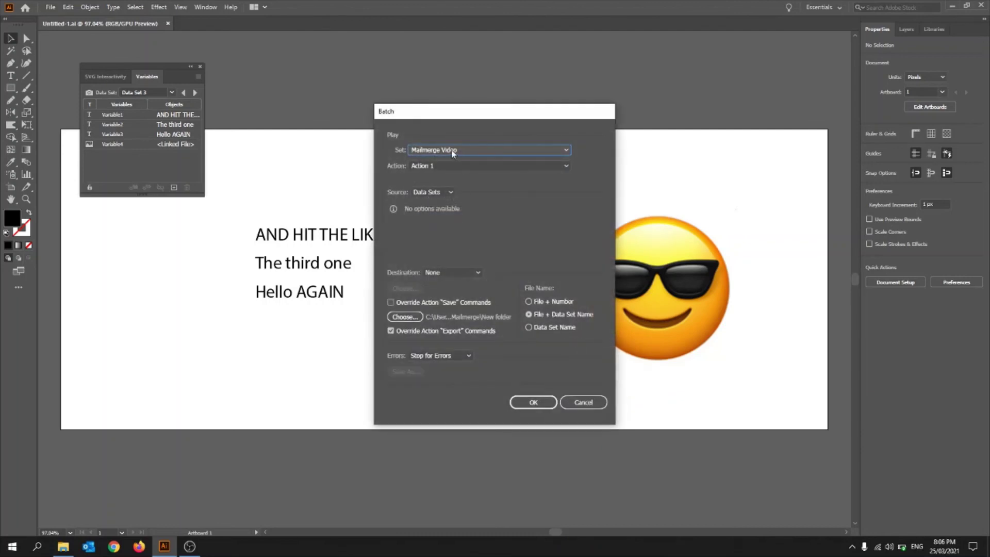
{"action": "left_click", "coordinate": [447, 273]}
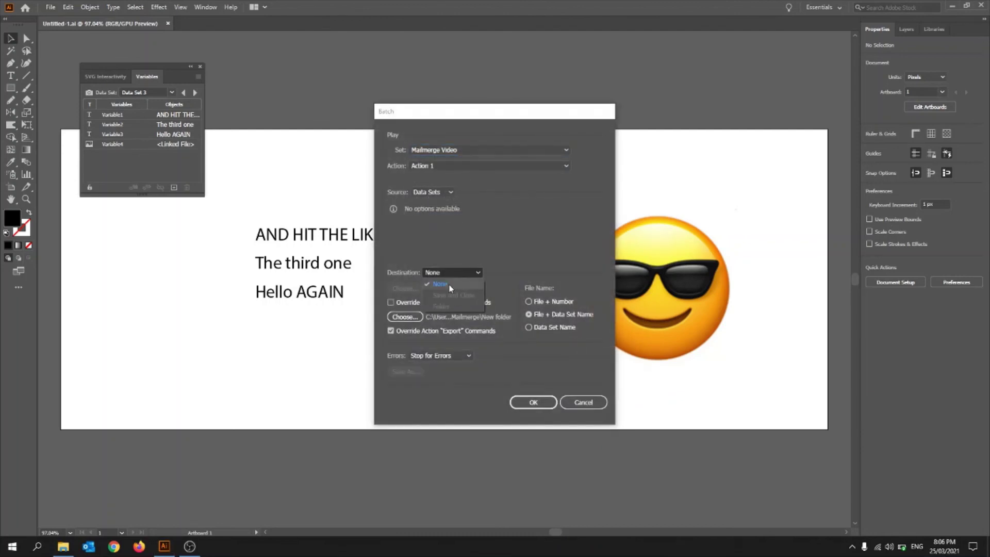
{"action": "left_click", "coordinate": [448, 285]}
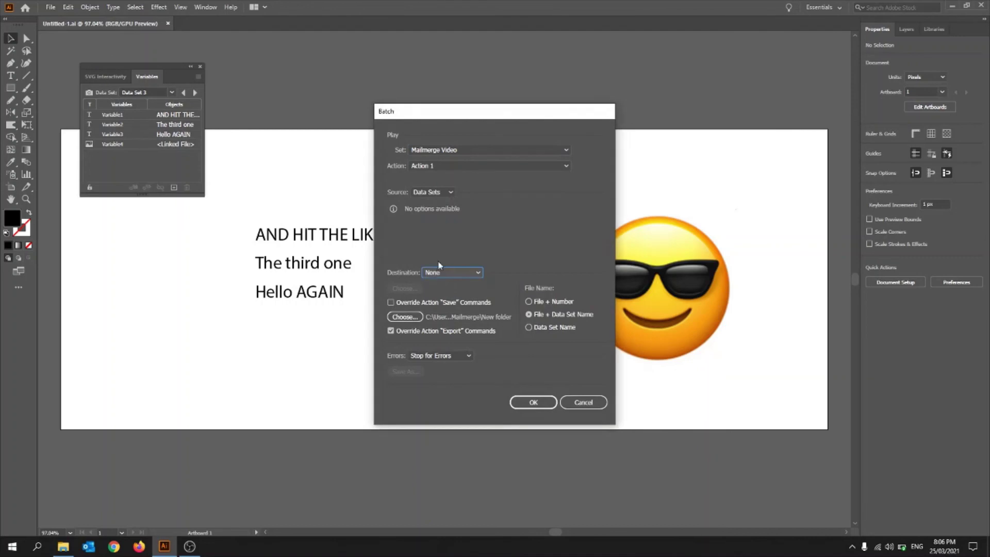
{"action": "left_click", "coordinate": [415, 332]}
{"action": "left_click", "coordinate": [416, 331]}
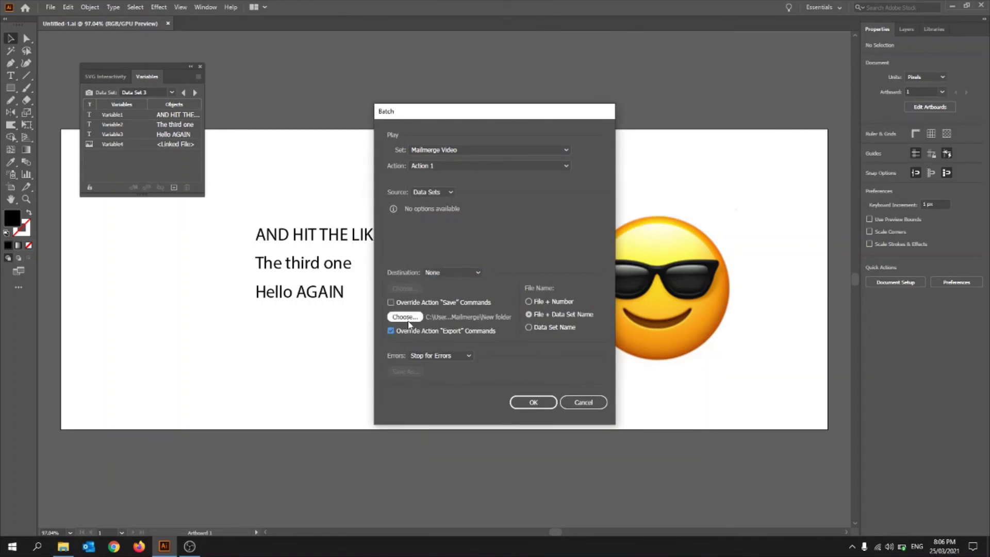
- Choose Documents > Mailmerge video > Finished results as the override export folder
{"action": "left_click", "coordinate": [405, 317]}
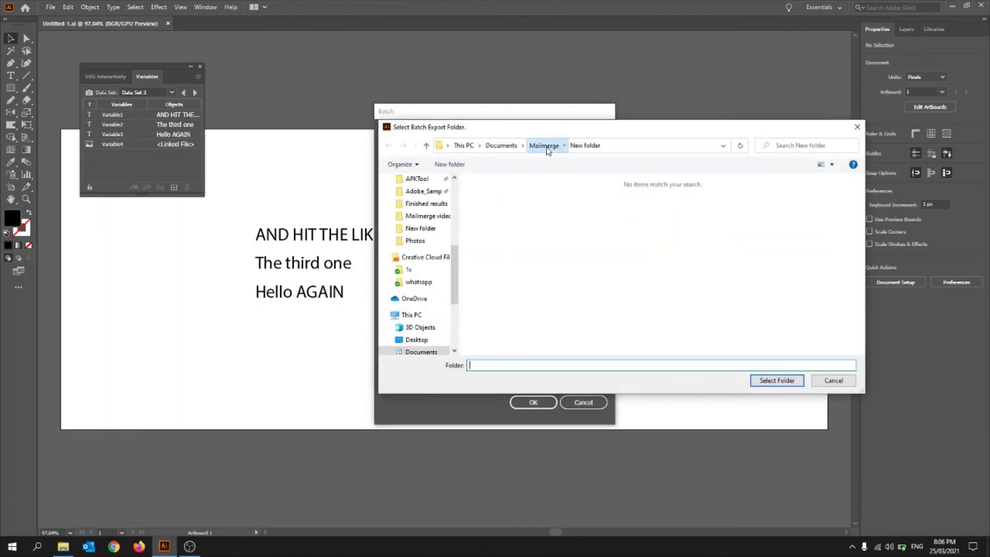
{"action": "left_click", "coordinate": [544, 145]}
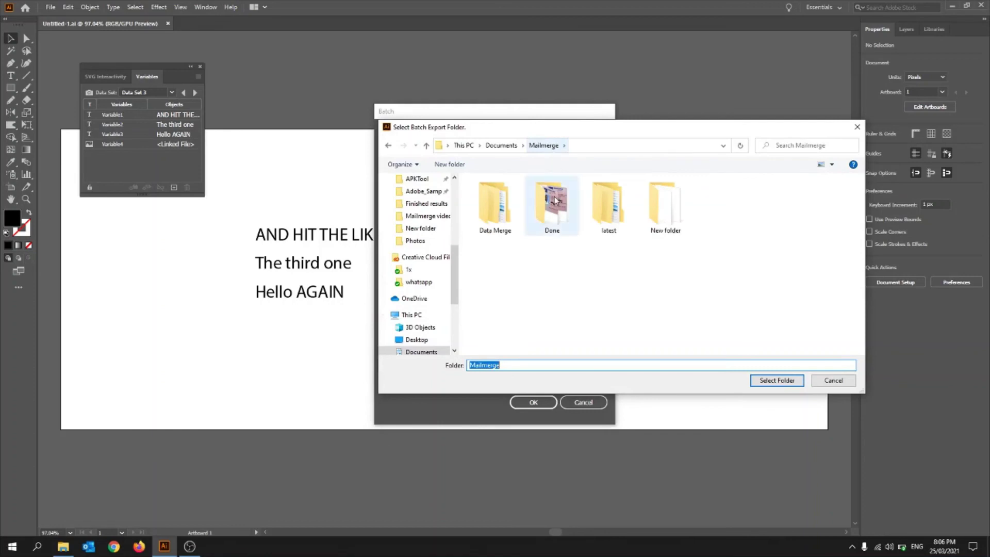
{"action": "left_click", "coordinate": [501, 145]}
{"action": "double_click", "coordinate": [515, 271]}
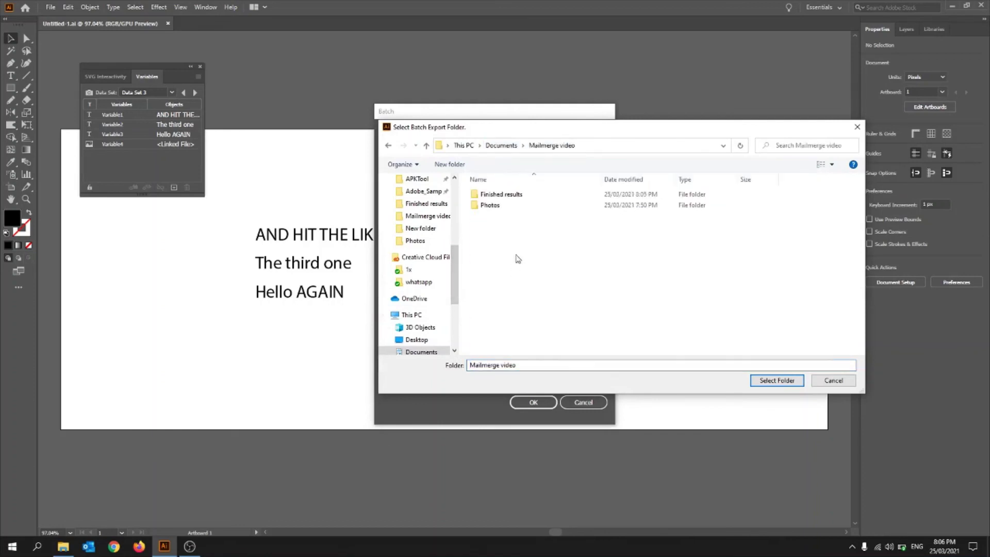
{"action": "double_click", "coordinate": [511, 198]}
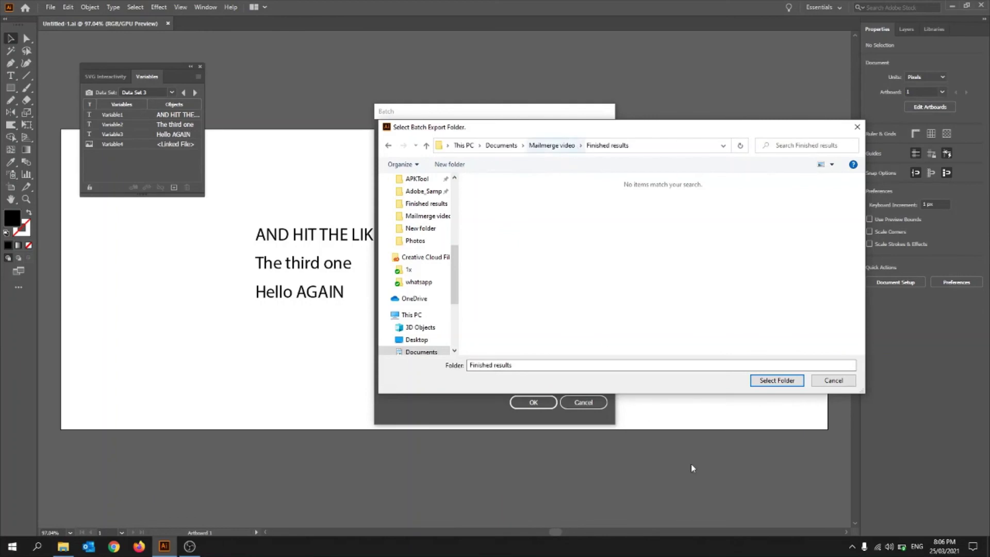
{"action": "left_click", "coordinate": [789, 380]}
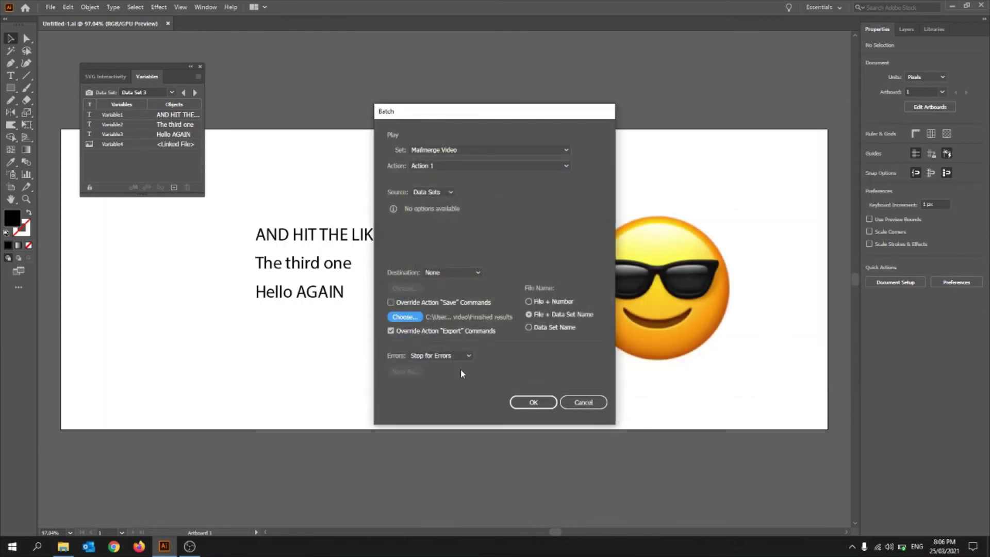
- Run the batch, then delete the extra Untitled-1-01.png in File Explorer
{"action": "left_click", "coordinate": [534, 402]}
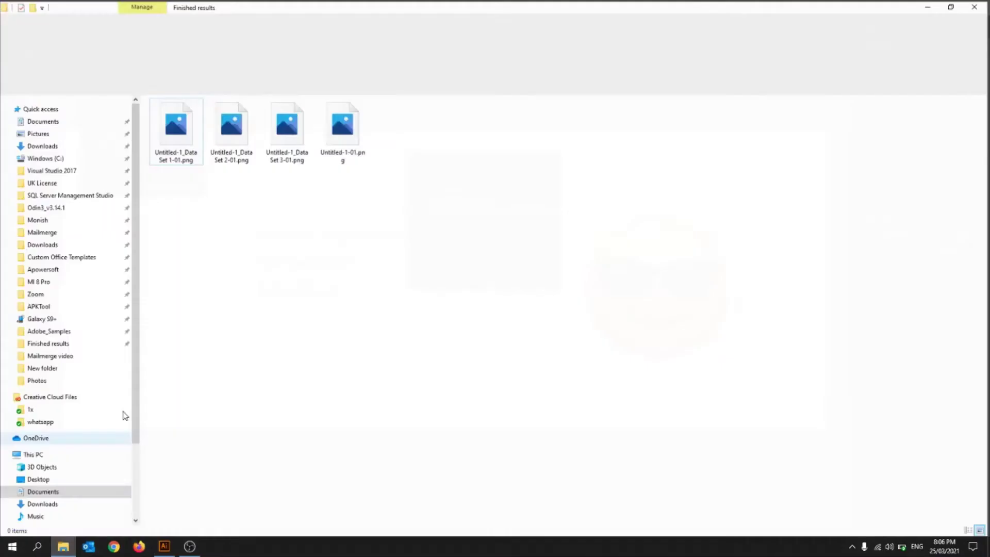
{"action": "left_click", "coordinate": [63, 547]}
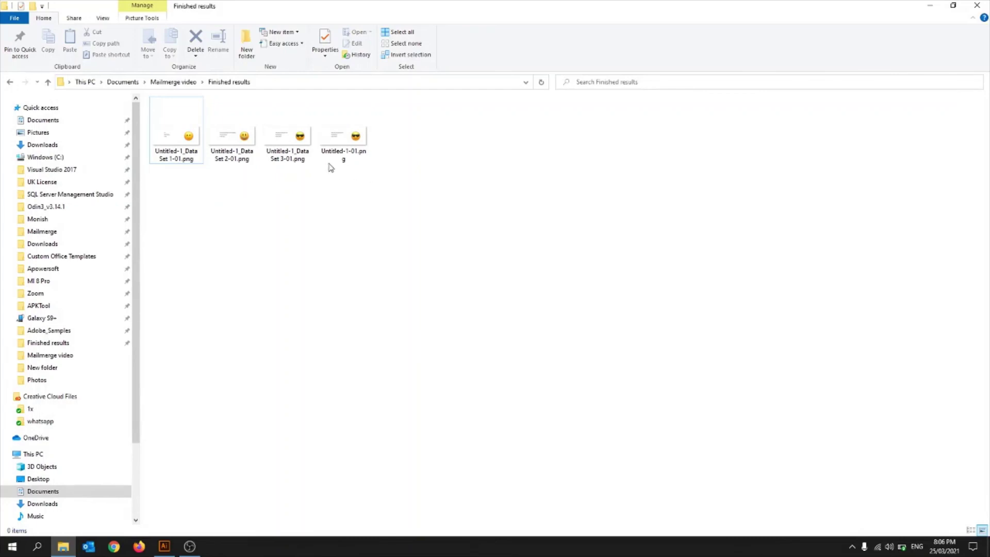
{"action": "left_click", "coordinate": [178, 150]}
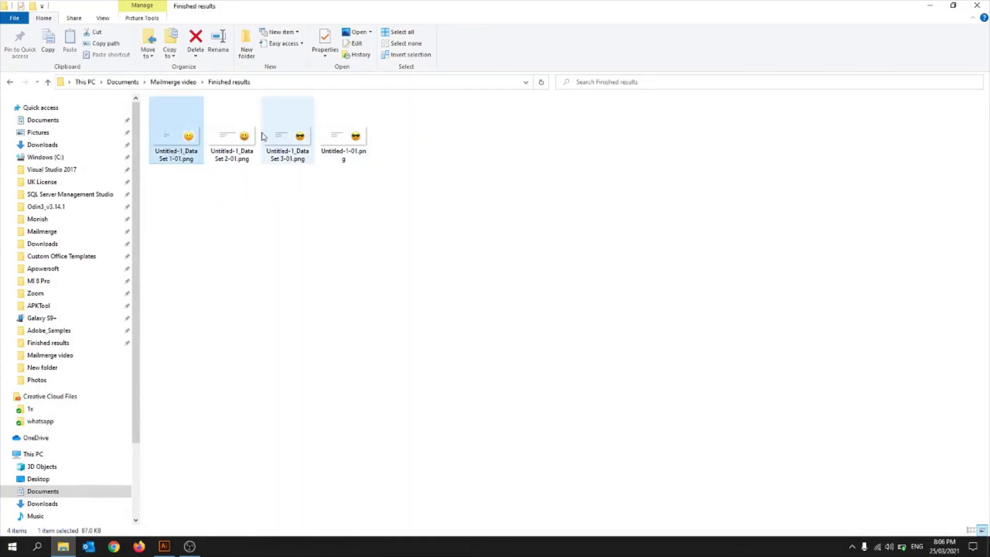
{"action": "left_click", "coordinate": [228, 139]}
{"action": "left_click", "coordinate": [346, 144]}
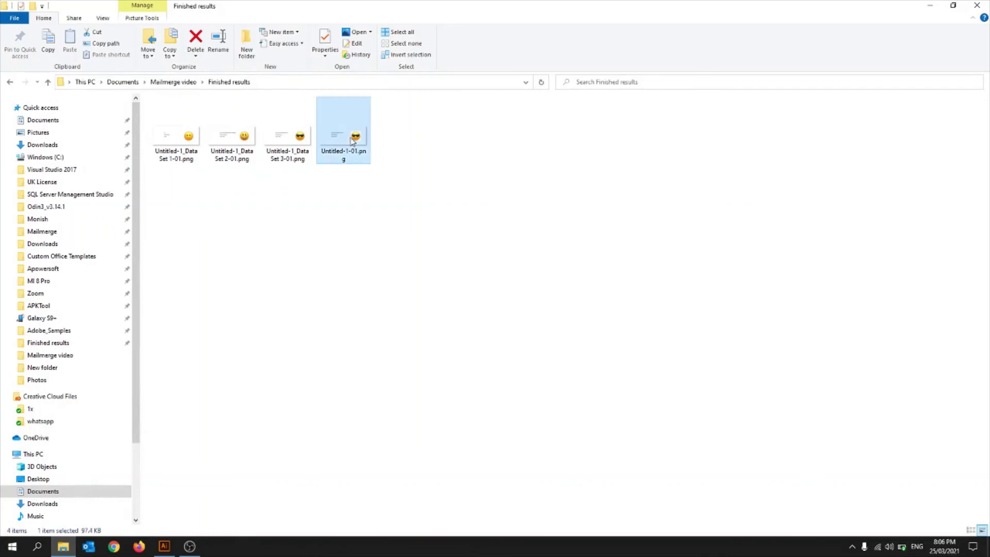
{"action": "left_click", "coordinate": [302, 158]}
{"action": "left_click", "coordinate": [330, 148]}
{"action": "key", "text": "Delete"}
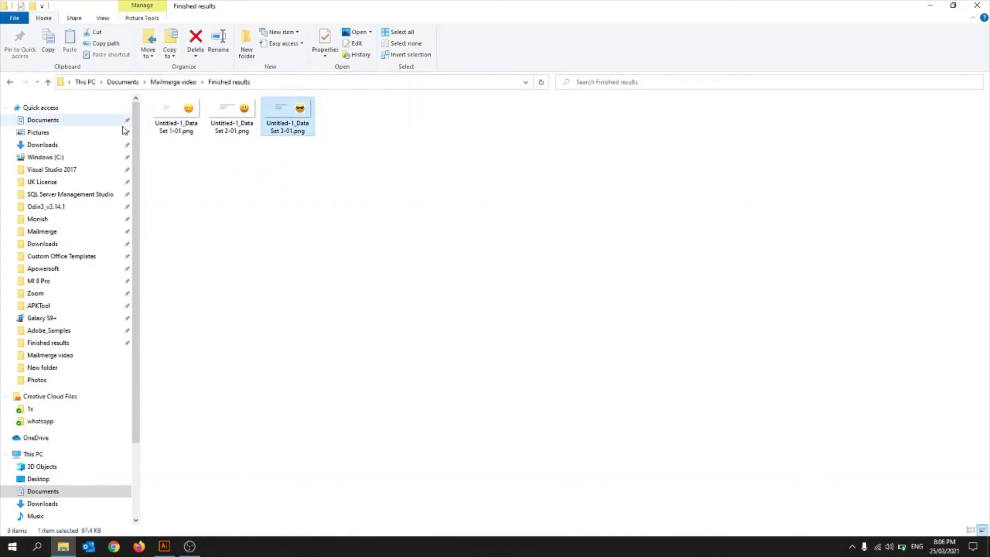
- Open one of the data-set PNG exports to preview it
{"action": "left_click", "coordinate": [178, 118]}
{"action": "left_click", "coordinate": [217, 120]}
{"action": "left_click", "coordinate": [287, 116]}
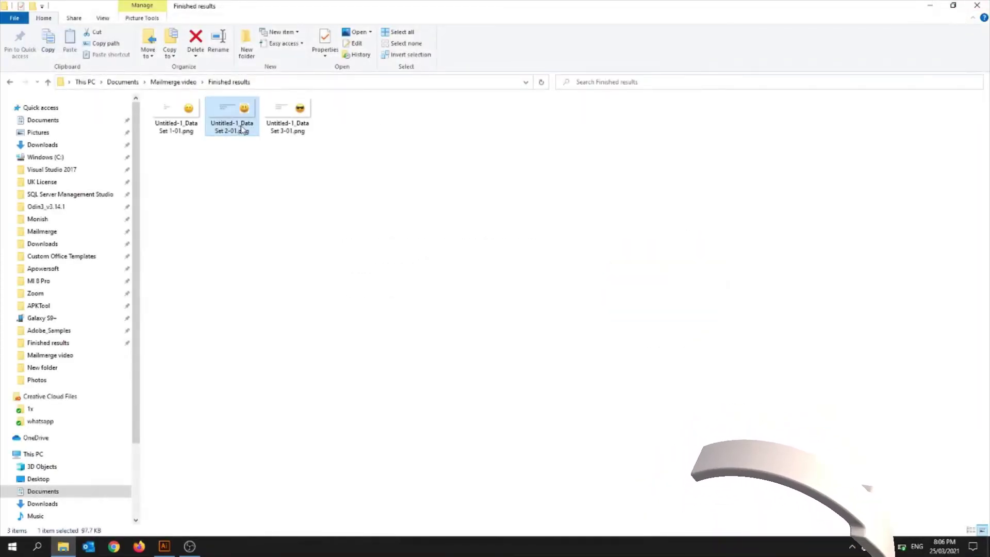
- View the exported Data Set 3 PNG in Photos, then return to Illustrator
{"action": "double_click", "coordinate": [241, 128]}
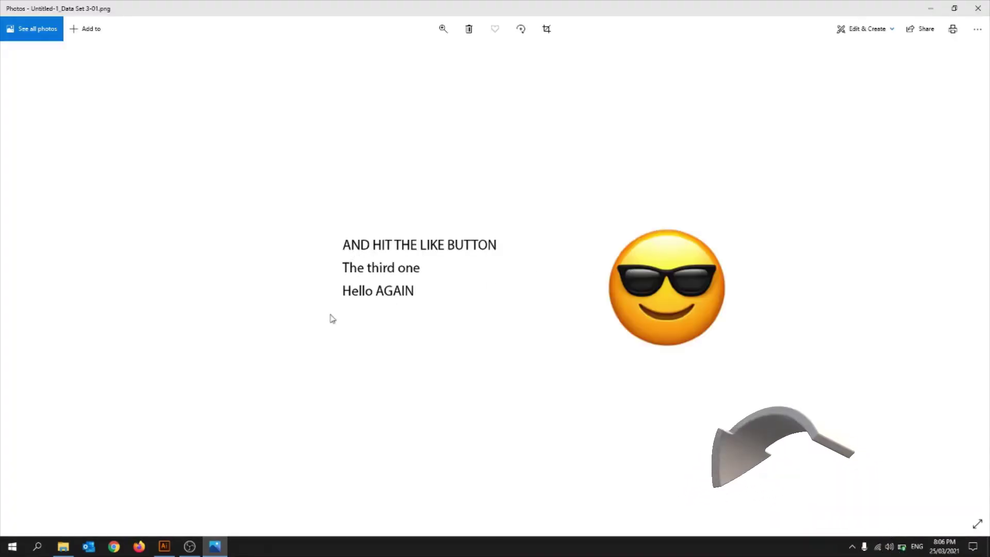
{"action": "left_click", "coordinate": [979, 8]}
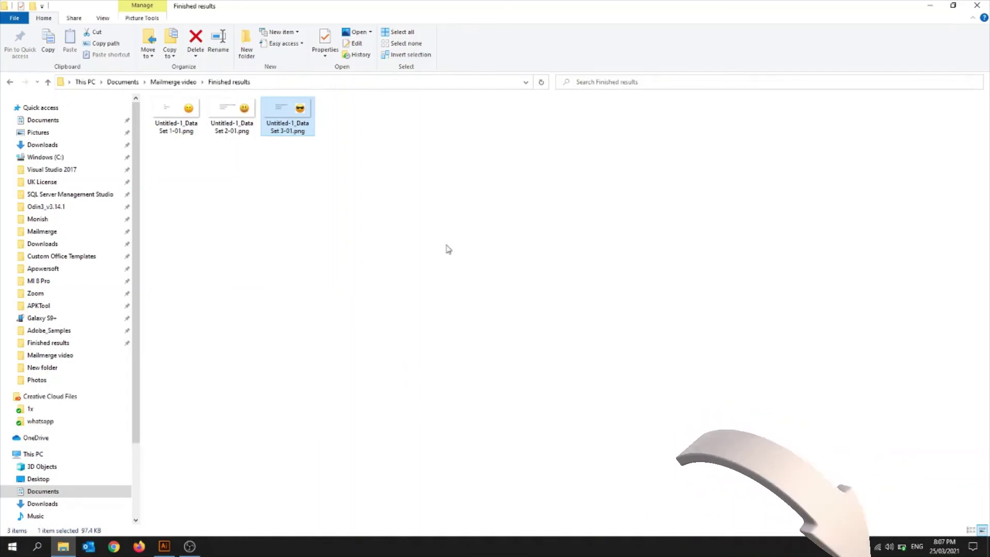
{"action": "key", "text": "alt+Tab"}
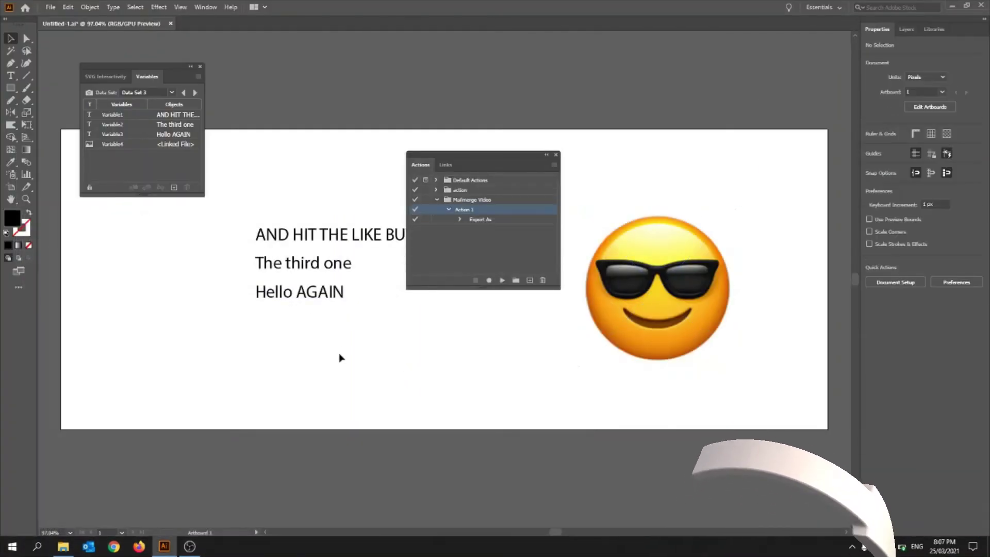